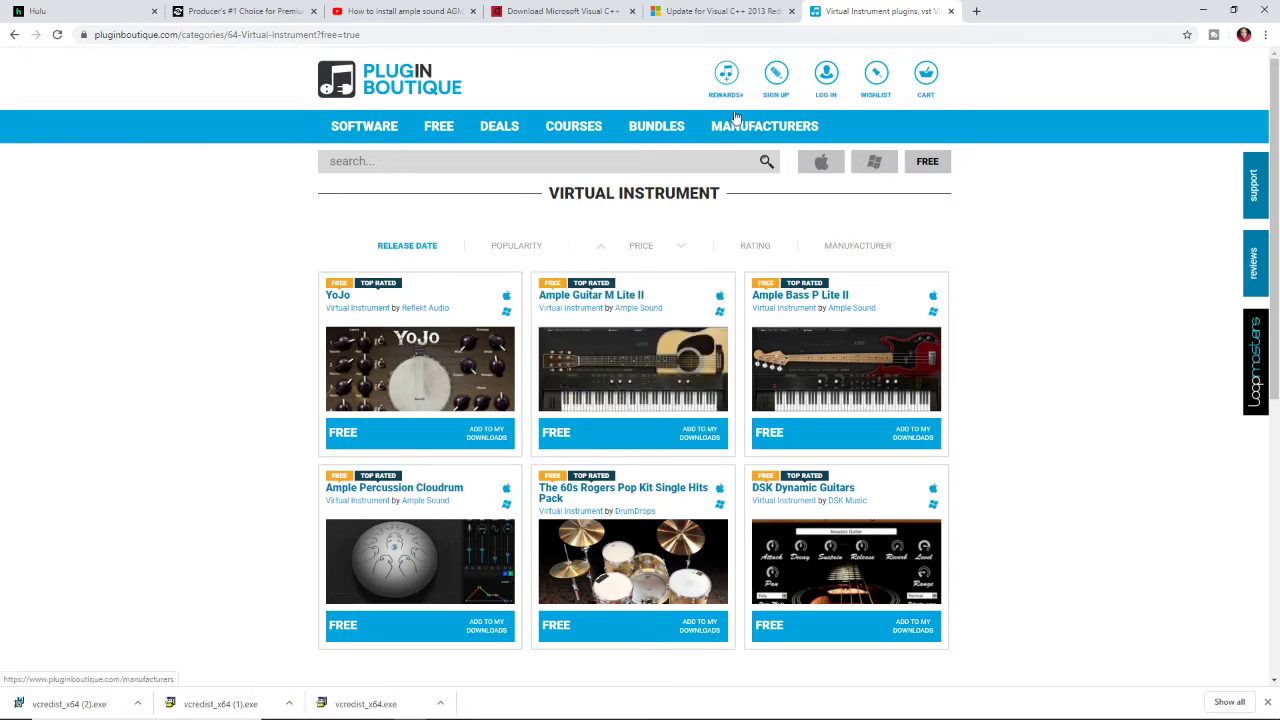
Review the Visual C++ 2013 Redistributable update article on Microsoft Support, including the English vcredist_x64.exe download link.
left_click(733, 8)
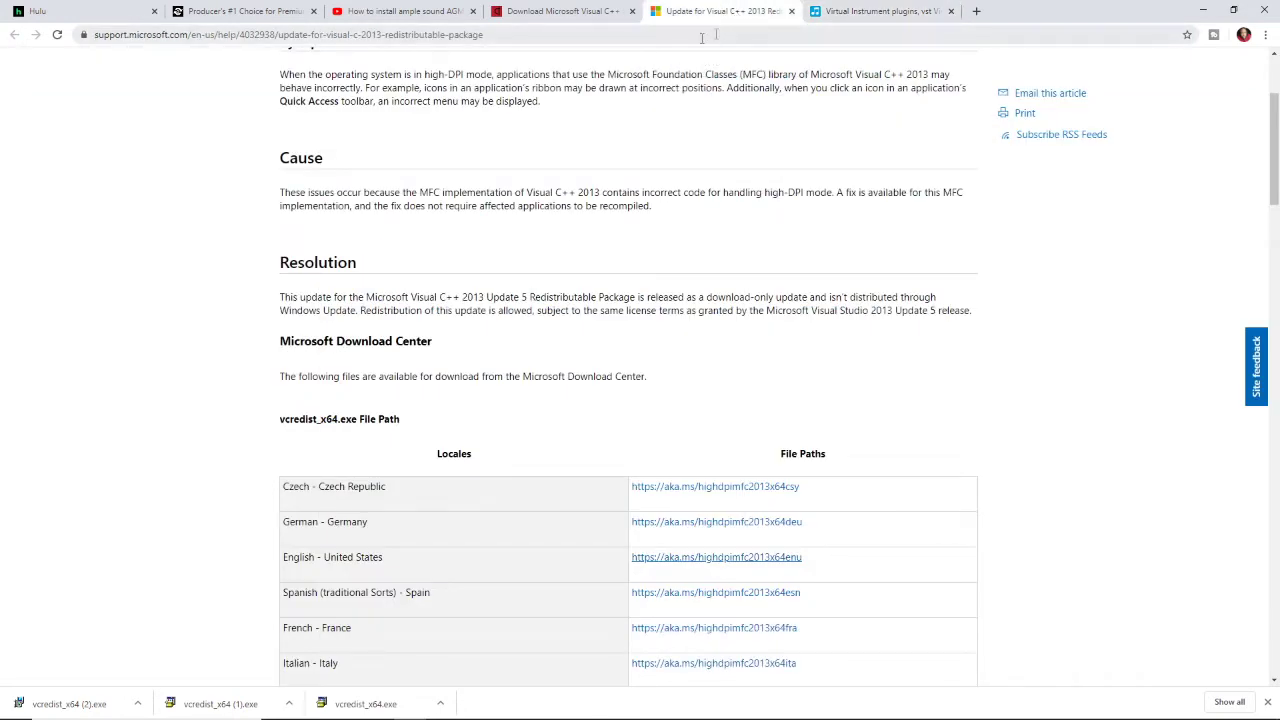
scroll(648, 227, "up", 2)
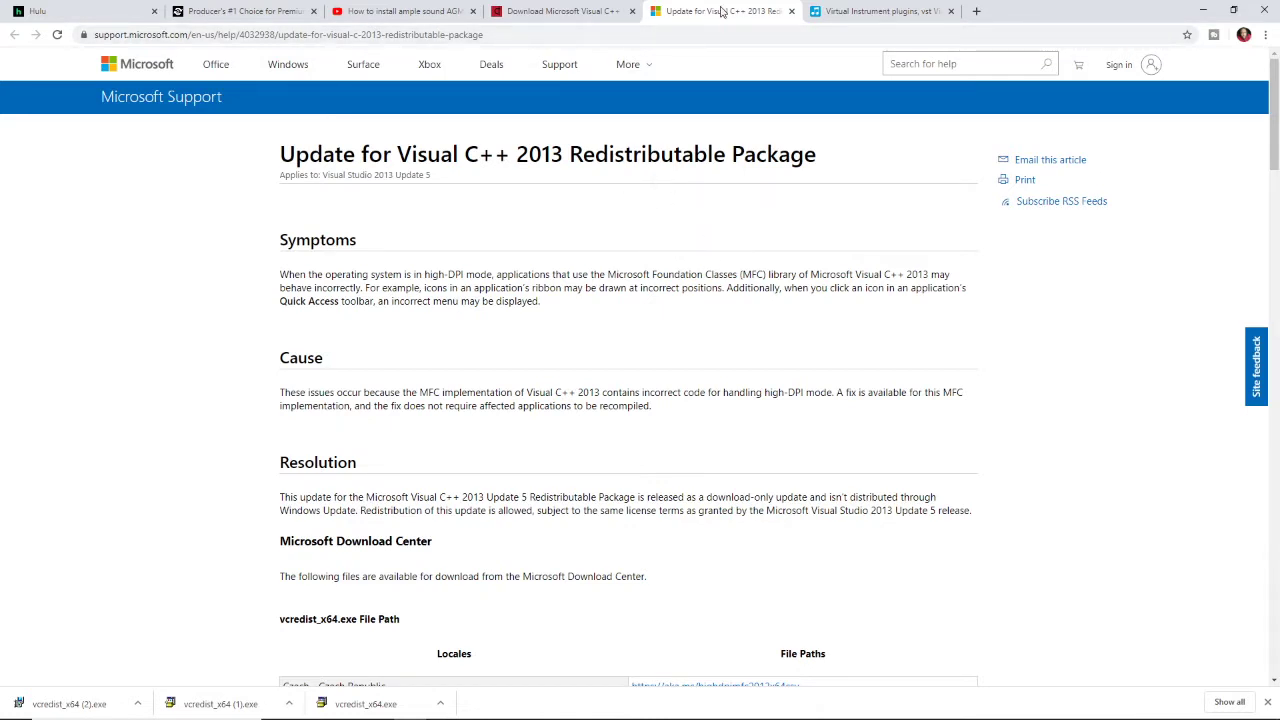
scroll(656, 268, "down", 6)
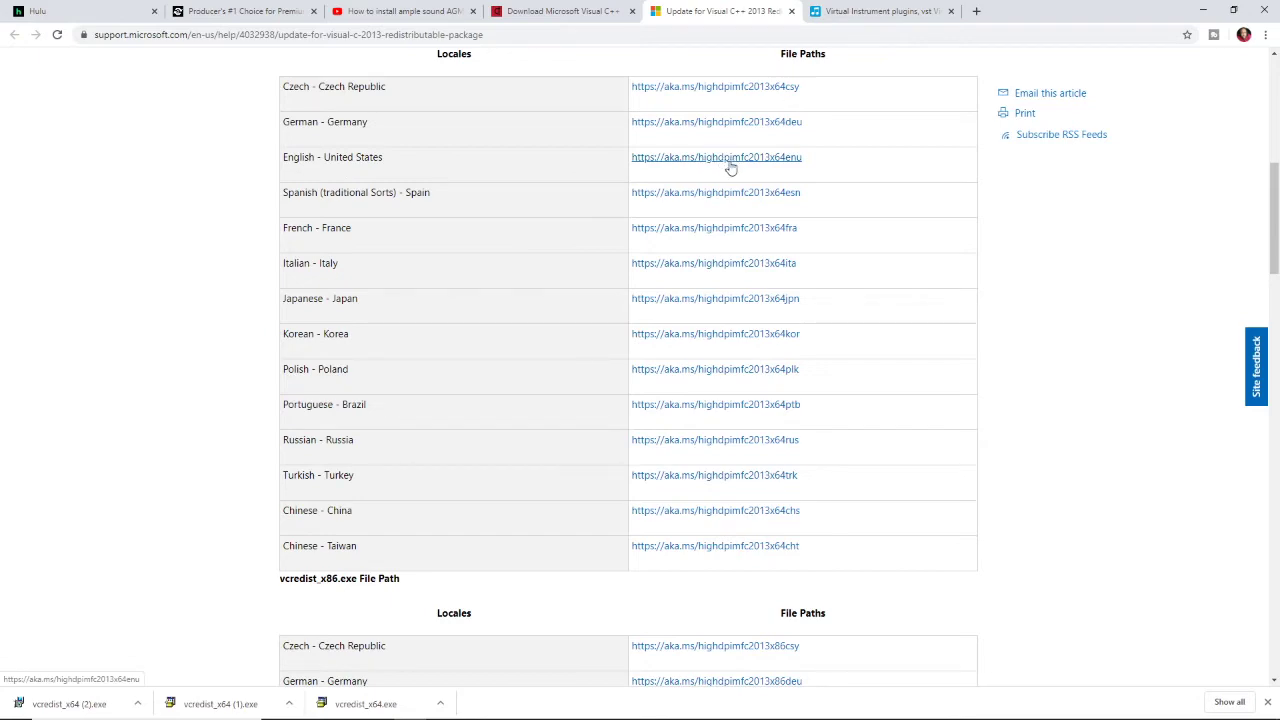
scroll(718, 165, "up", 15)
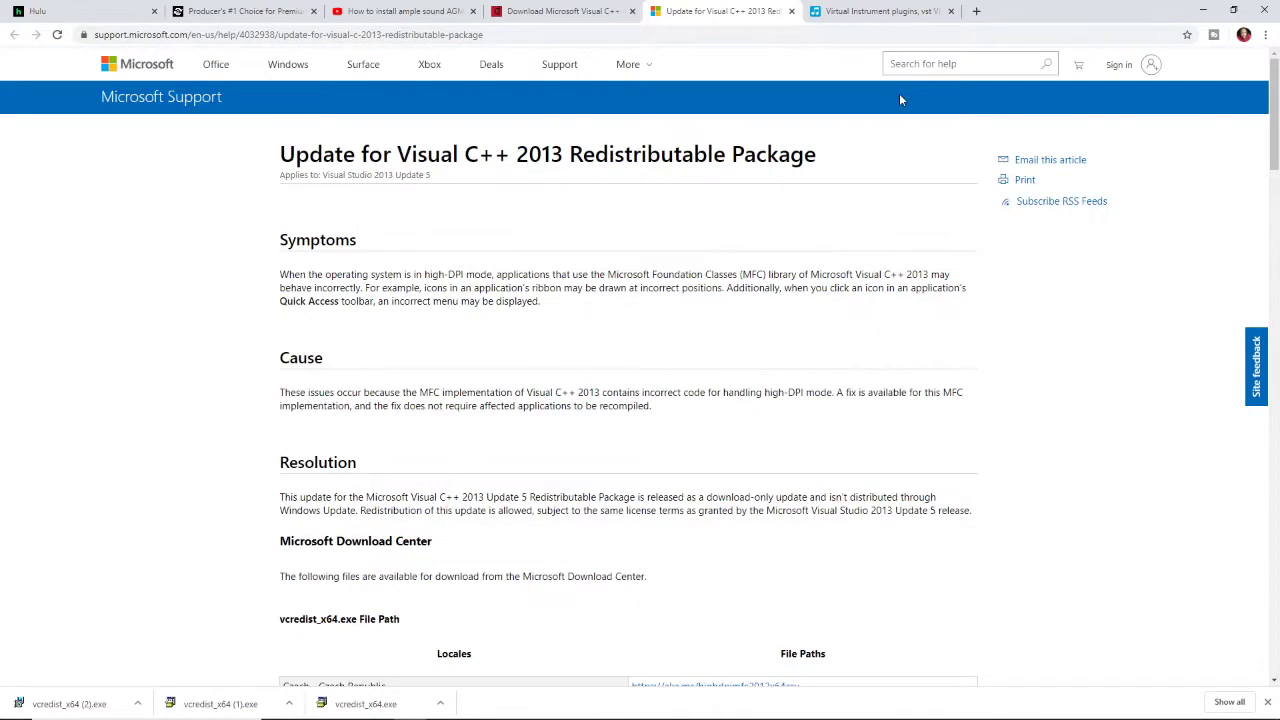
Switch to FL Studio, maximize it and bring the Ample Guitar M Lite plugin window in front of the playlist.
left_click(1203, 10)
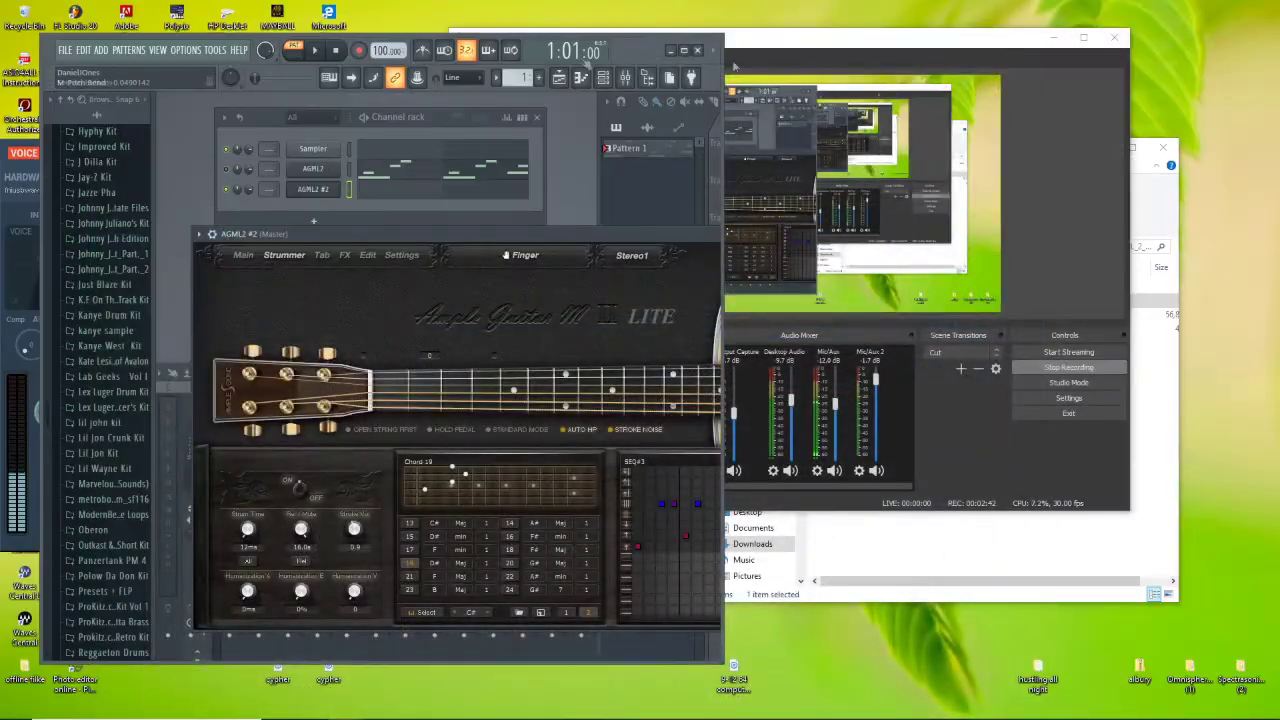
double_click(645, 48)
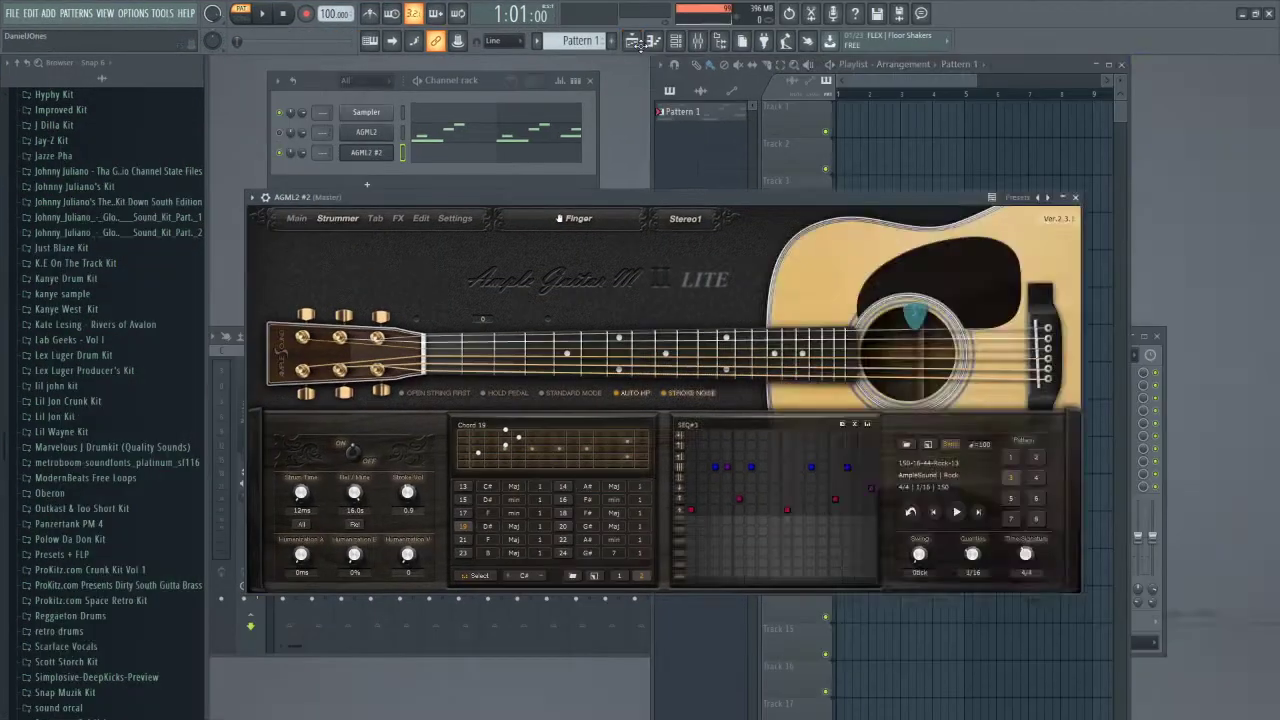
left_click(631, 40)
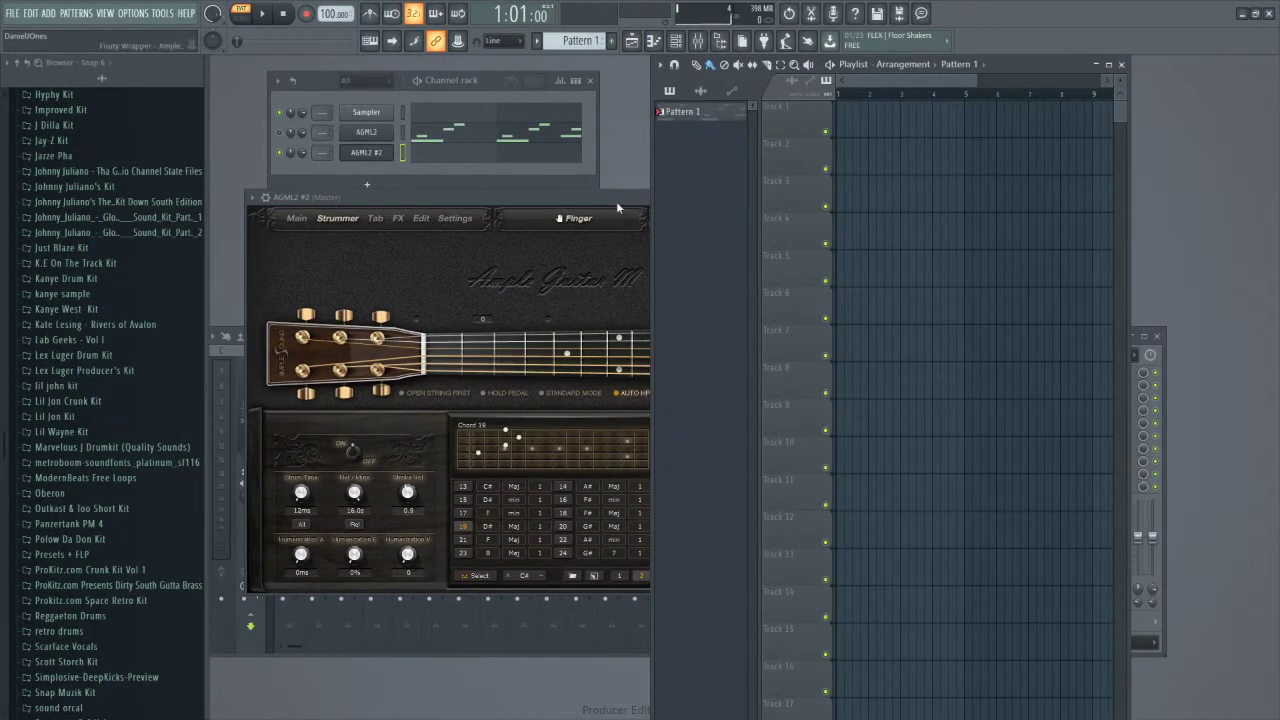
left_click(616, 204)
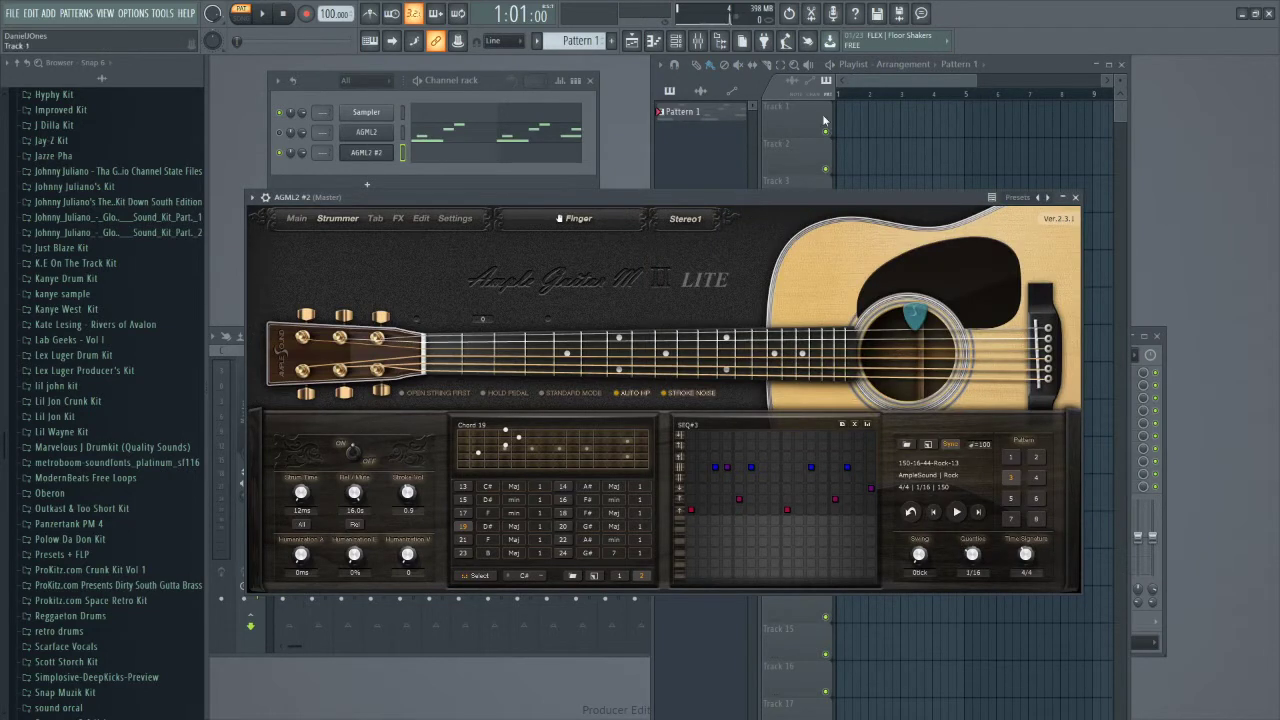
Return to the browser and highlight the sample library size on the Ample Guitar M Lite II product page.
left_click(1241, 14)
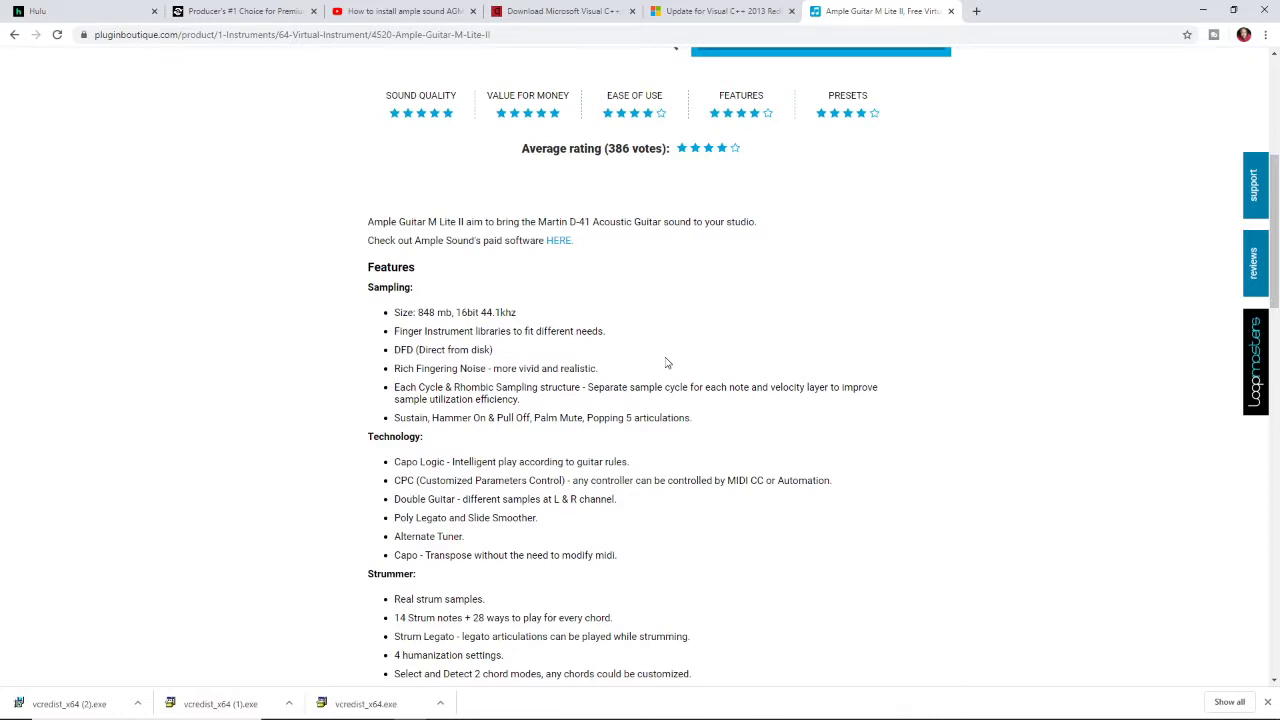
left_click_drag(393, 313, 453, 319)
scroll(666, 367, "up", 4)
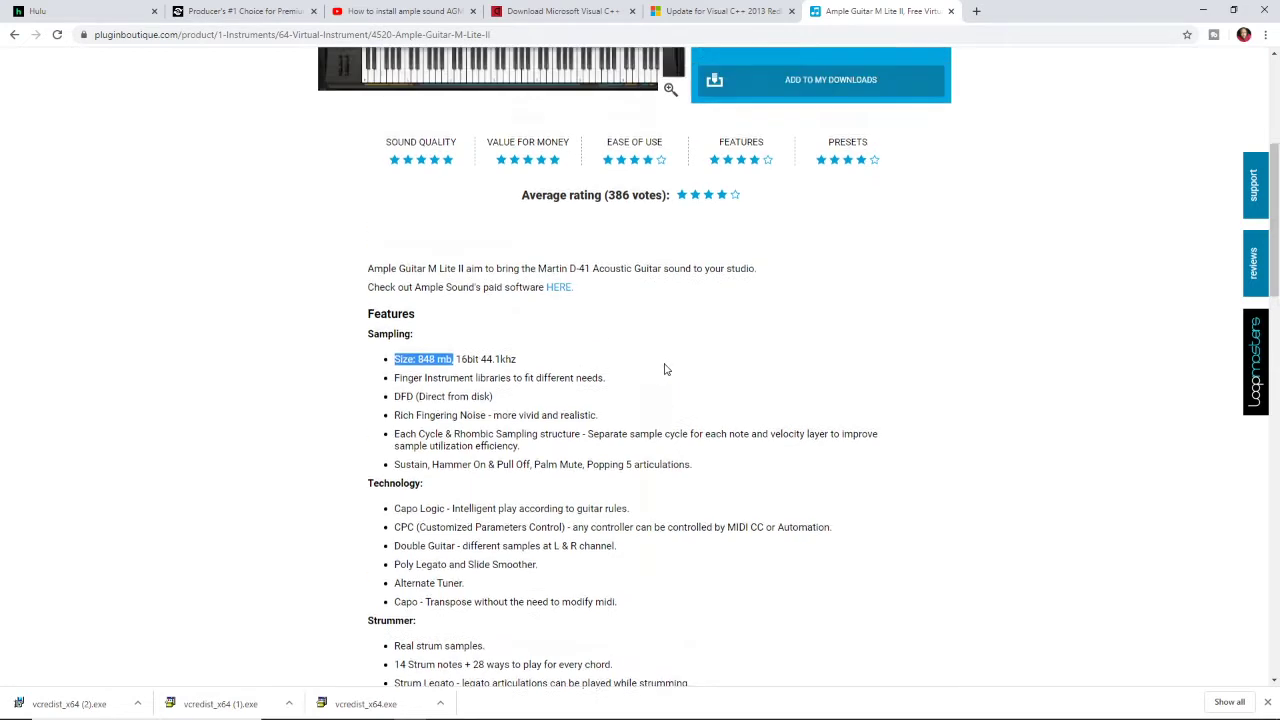
Switch back to FL Studio, close the AGML2 #2 plugin window and open the AGML2 channel's plugin instead.
left_click(1203, 10)
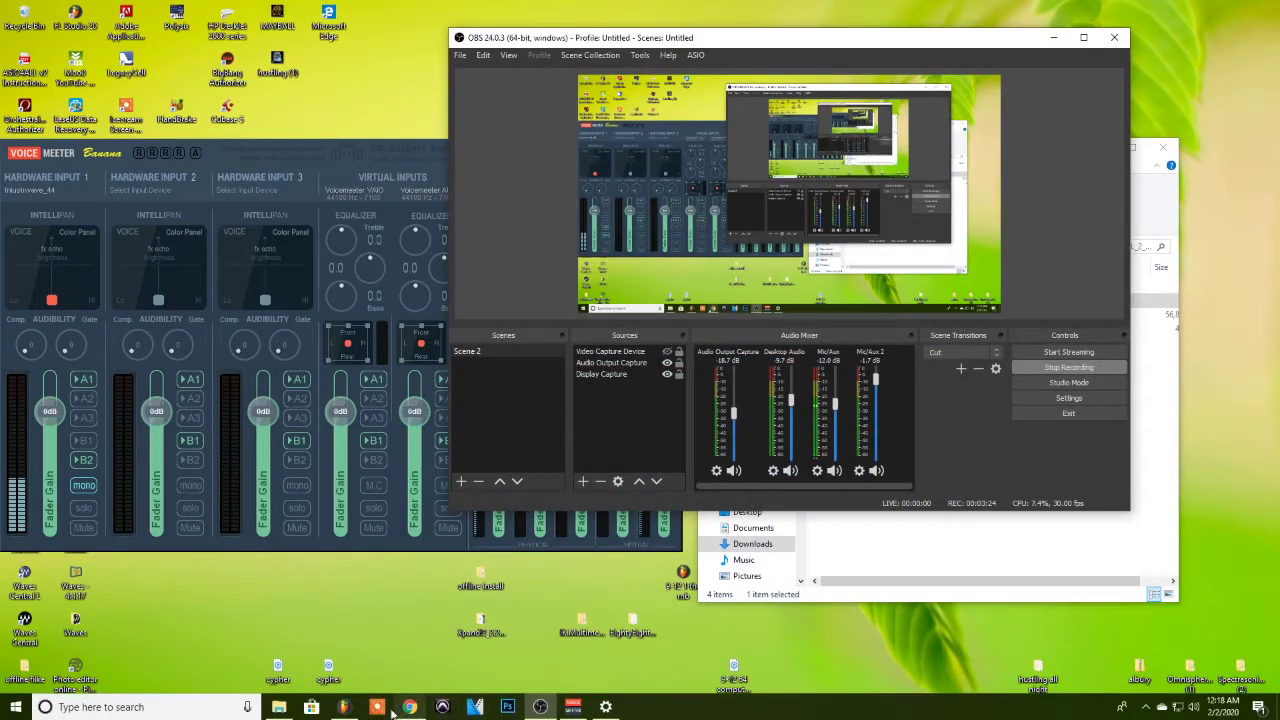
left_click(343, 710)
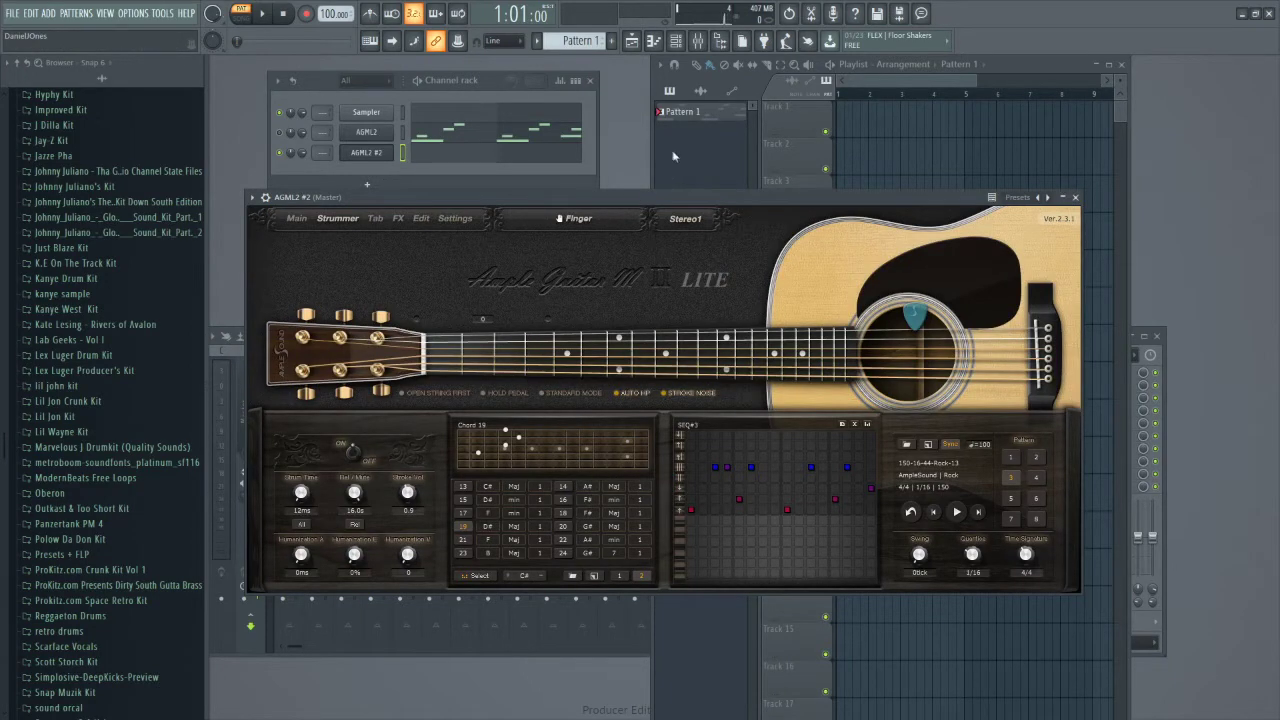
left_click(1075, 197)
left_click(366, 132)
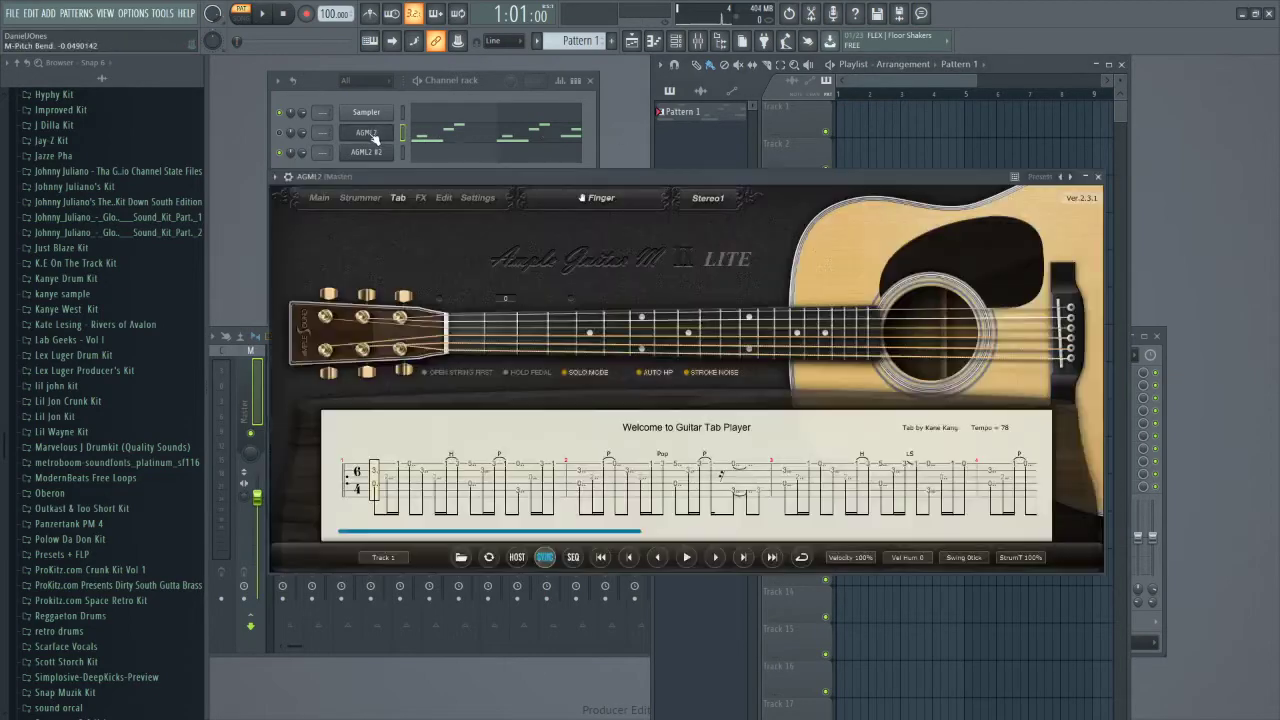
Look over the guitar plugin's Main controls and its FX pedals, finishing on the Main page.
left_click(319, 198)
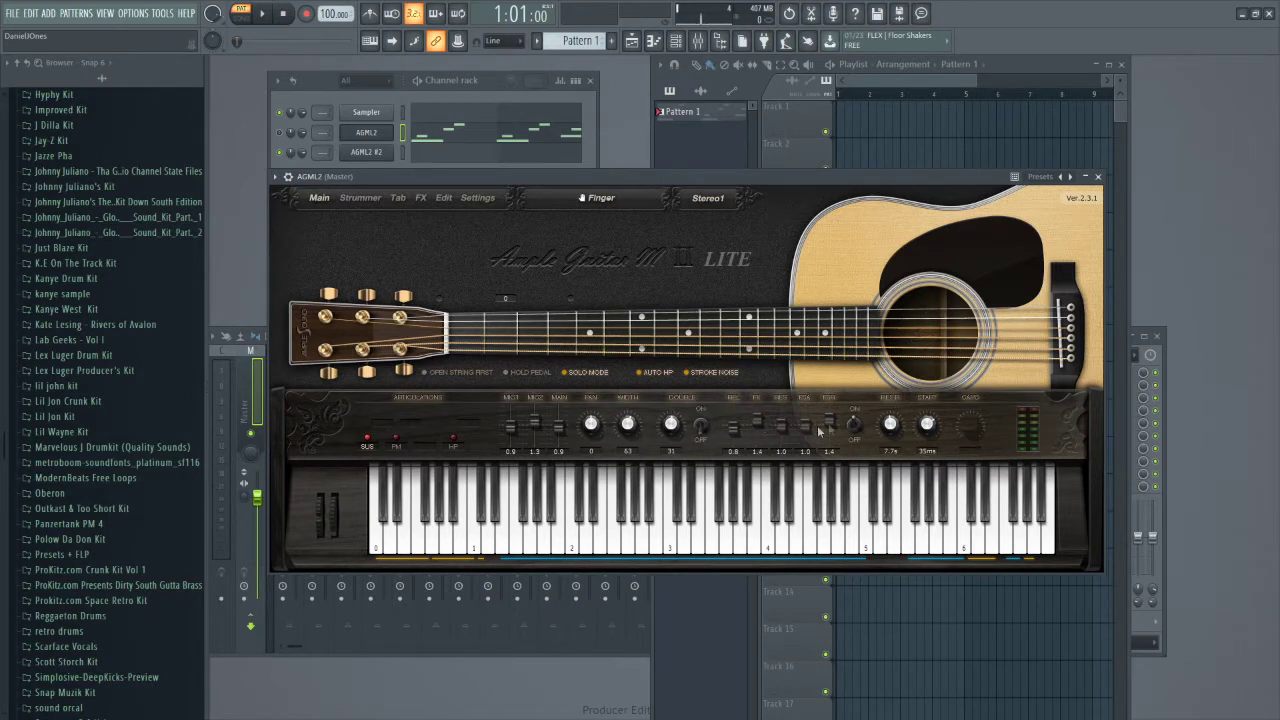
left_click(420, 197)
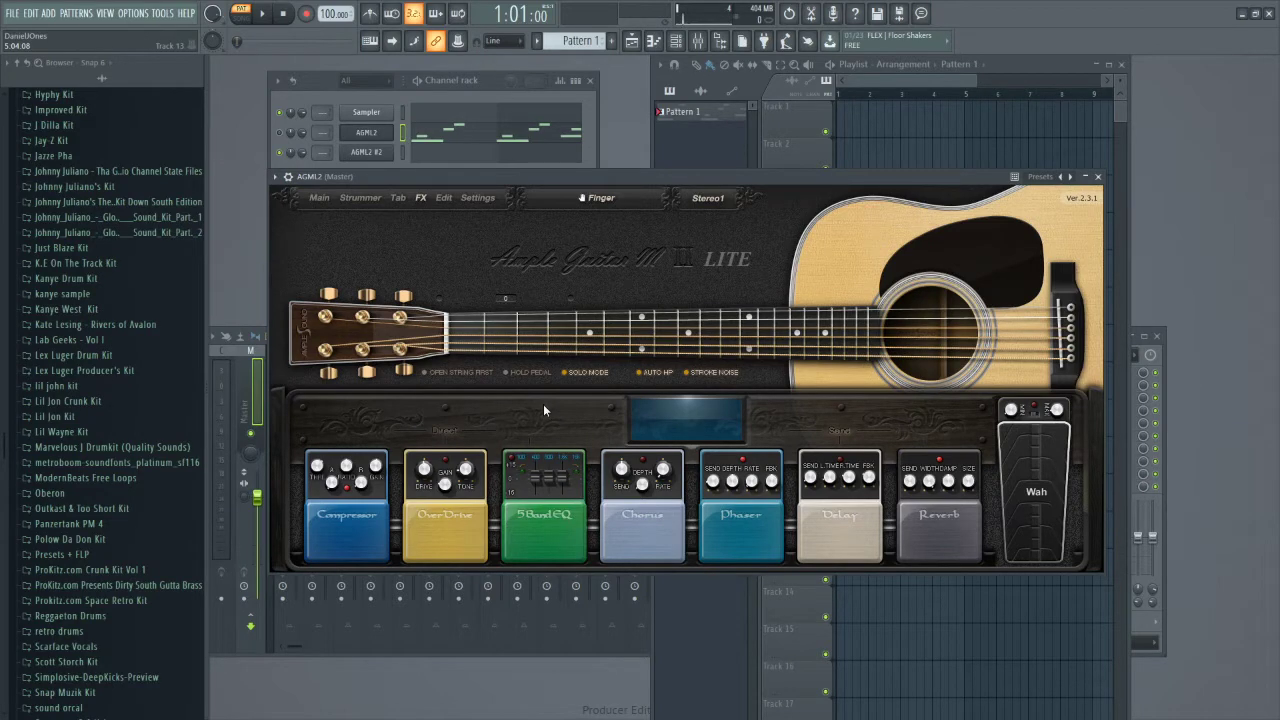
left_click(312, 202)
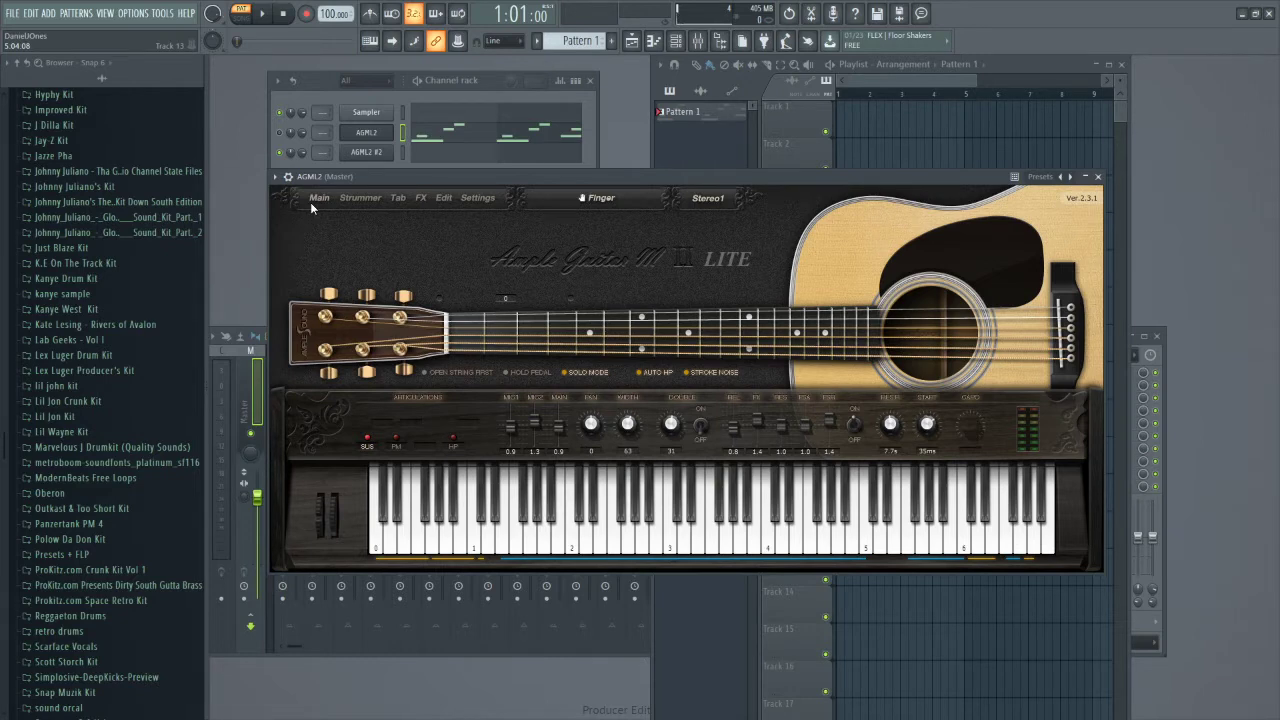
Solo the AGML2 channel in the channel rack and play the pattern.
right_click(280, 132)
left_click(297, 145)
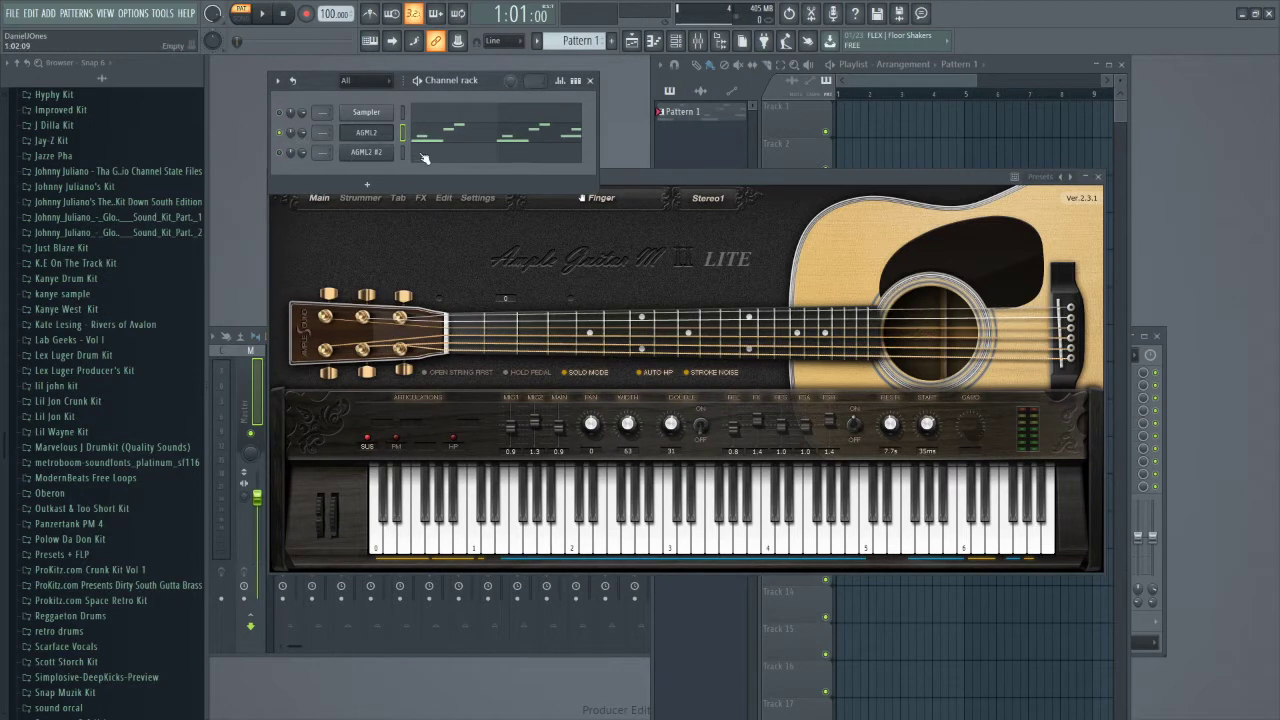
key("space")
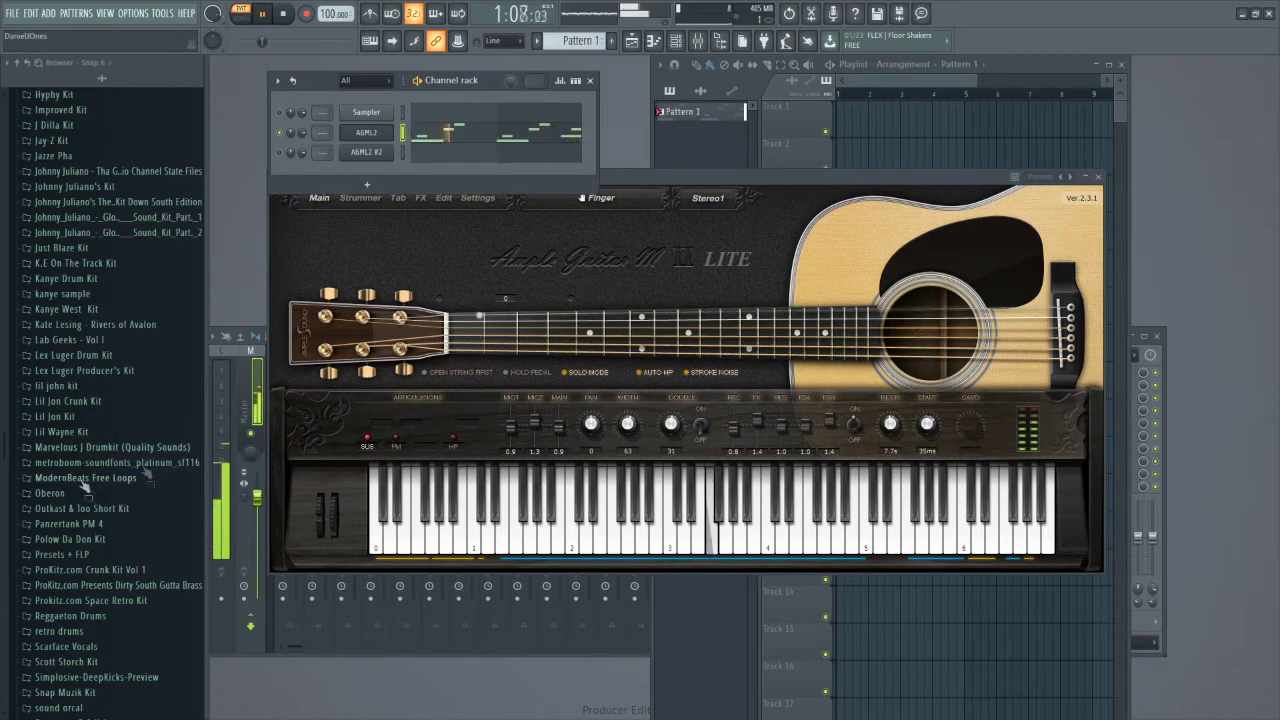
Add the vybe809Hihat3 sample from the Vybe Kit folder as a new channel and fill each 2 steps.
scroll(110, 530, "down", 5)
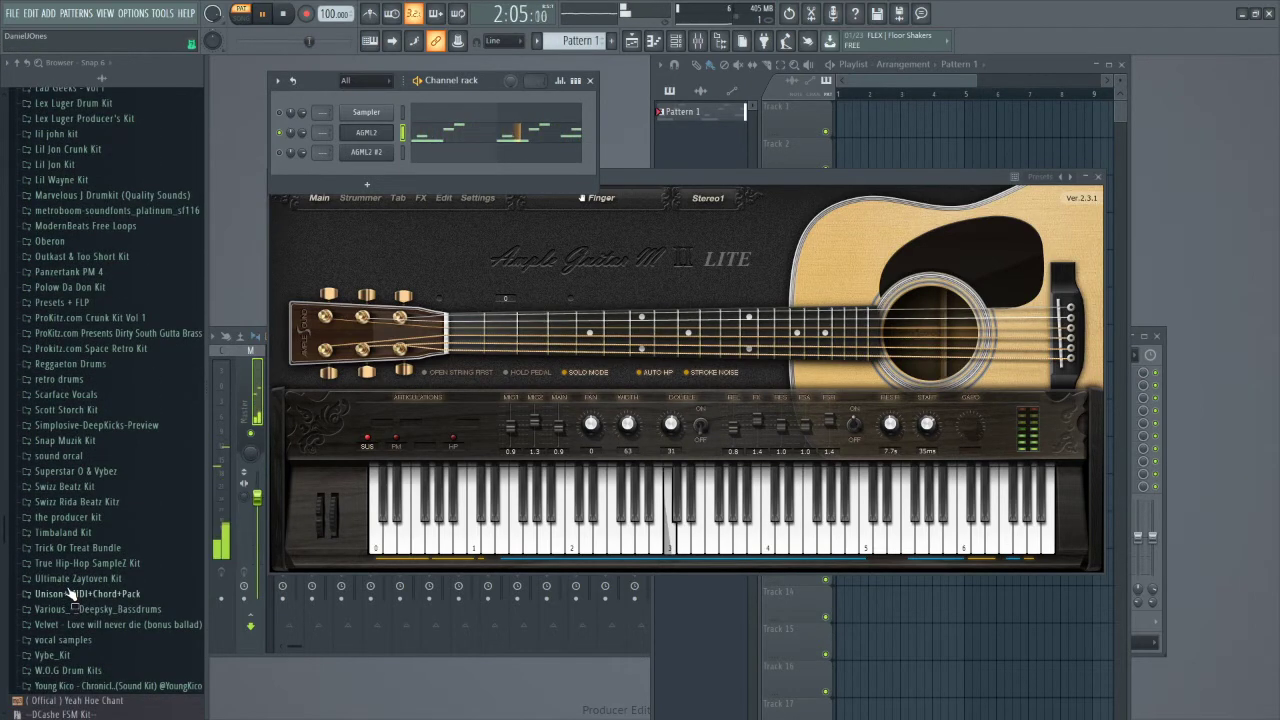
scroll(70, 594, "down", 5)
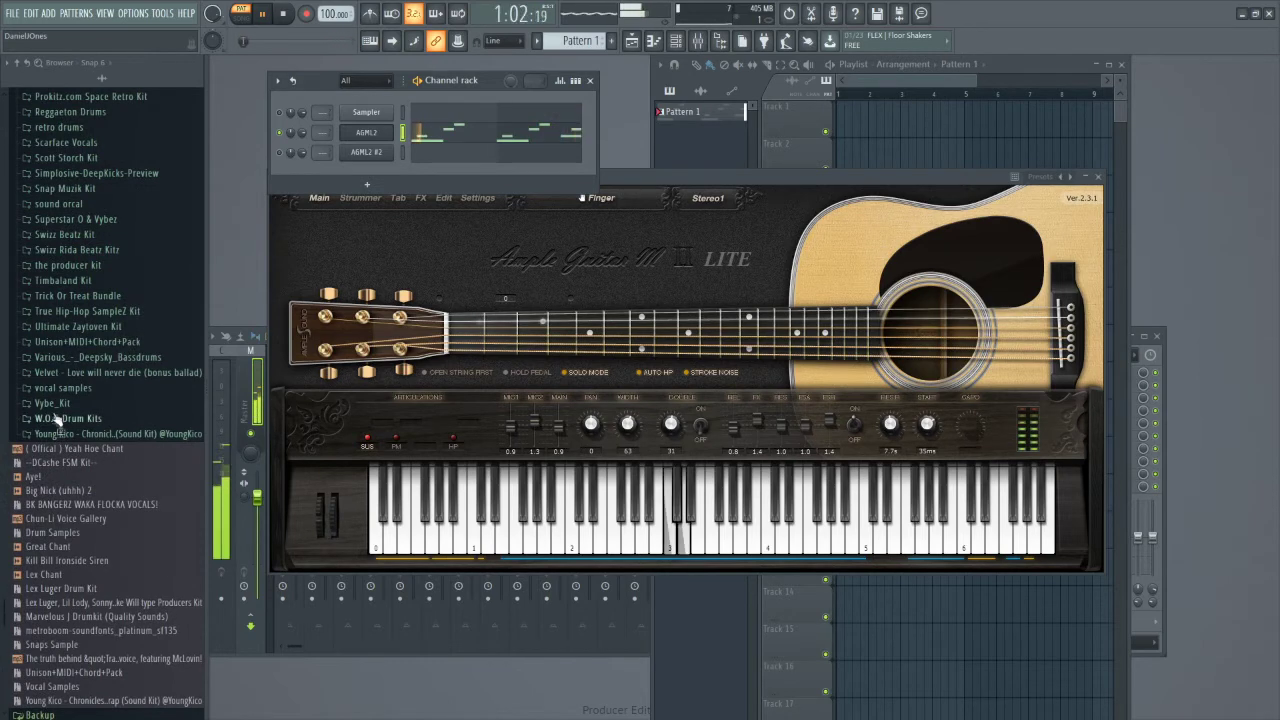
left_click(52, 403)
left_click(58, 418)
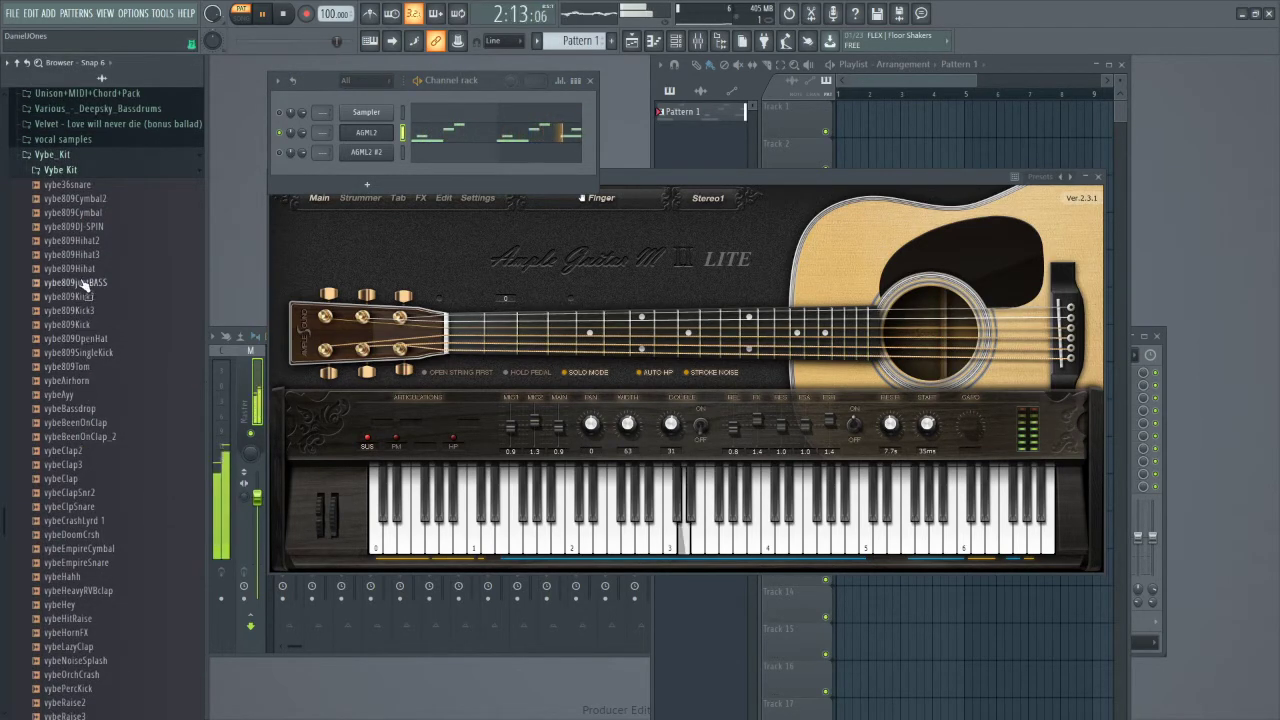
left_click_drag(76, 255, 340, 168)
right_click(390, 173)
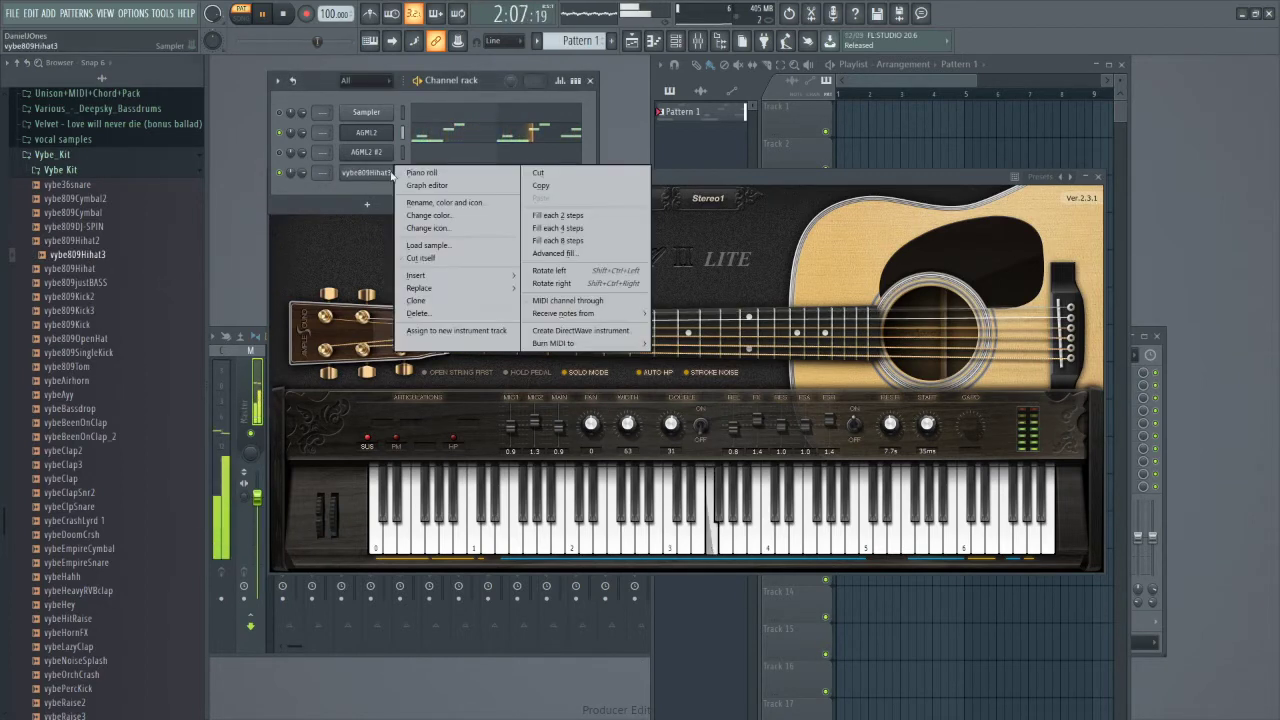
left_click(522, 216)
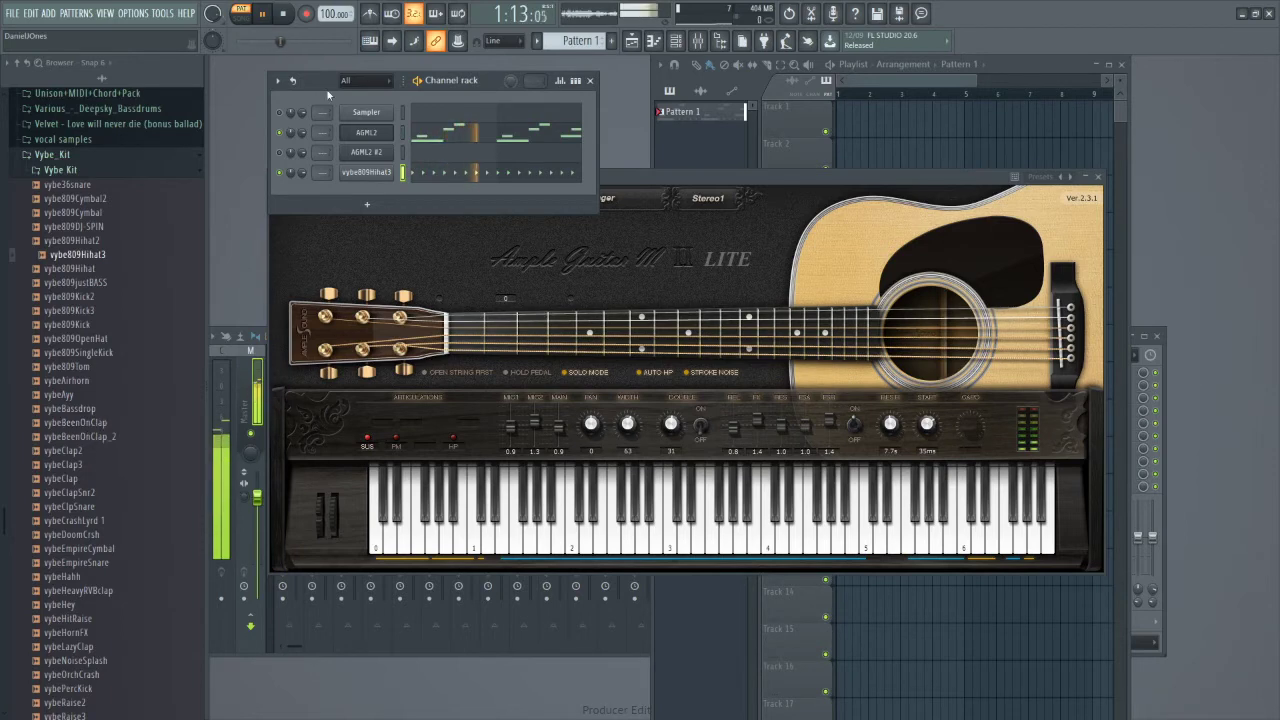
Try a project tempo of 140 BPM and settle on 130 BPM.
right_click(334, 16)
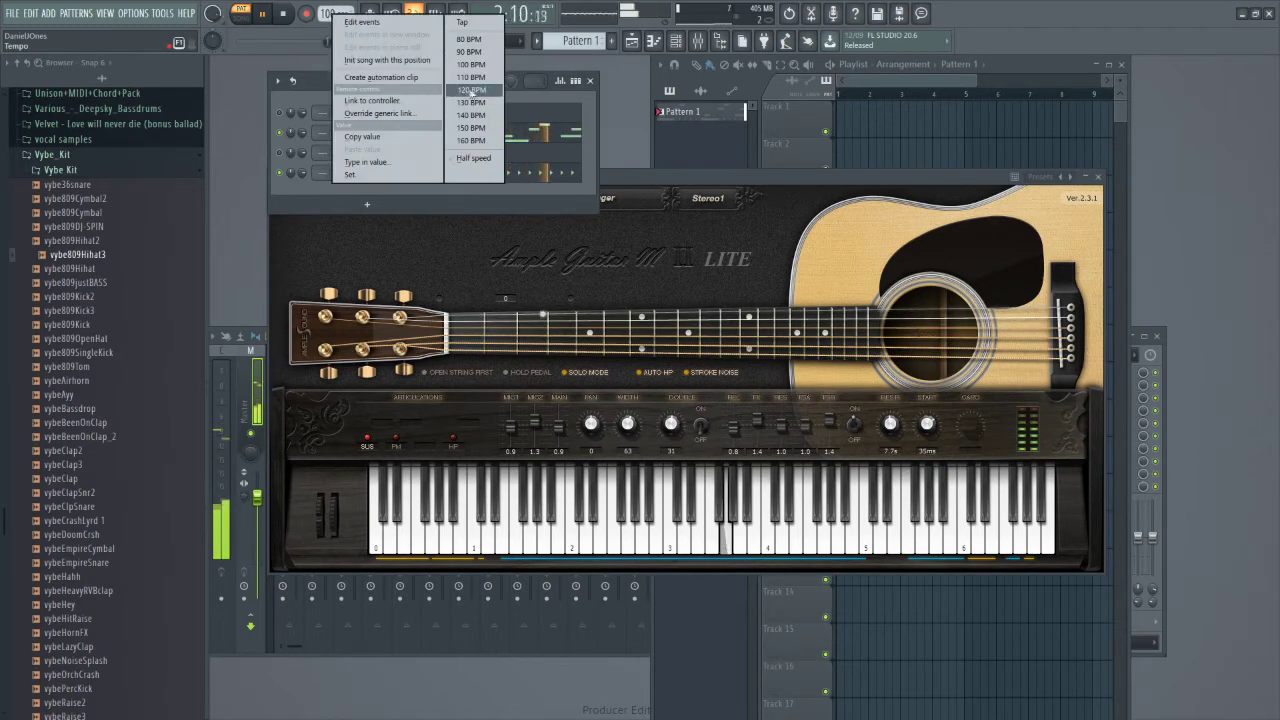
left_click(472, 115)
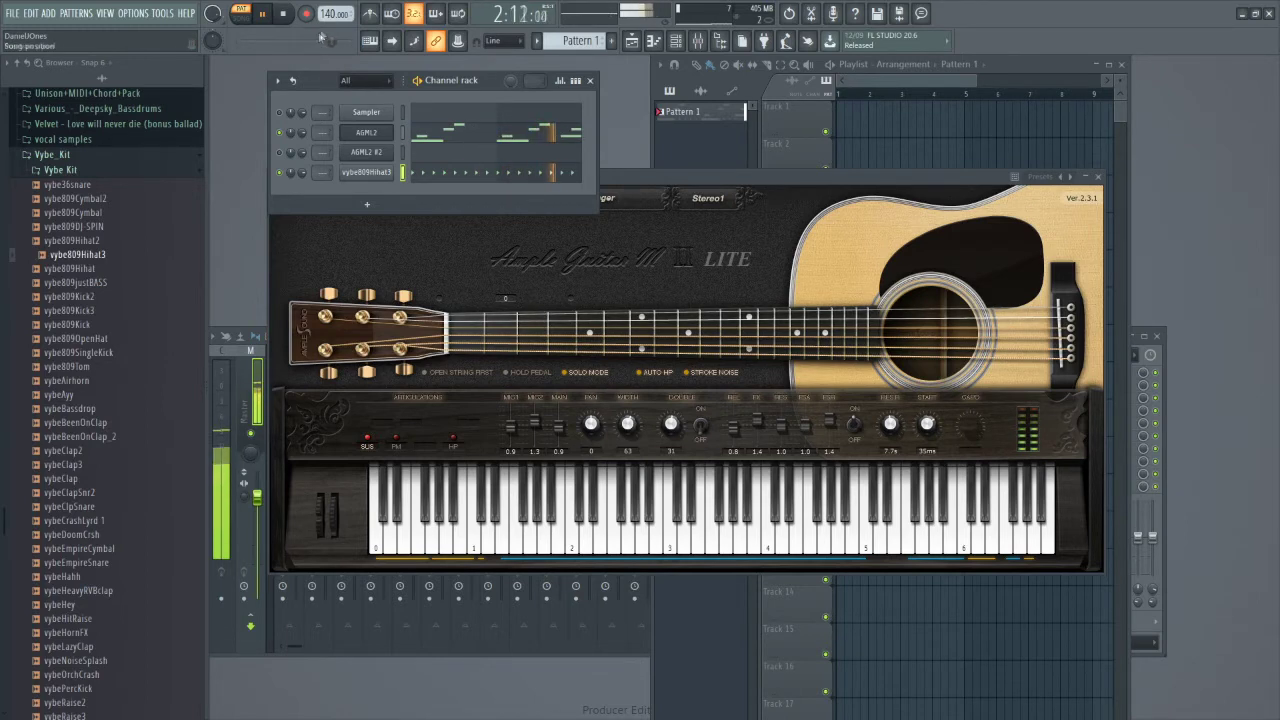
right_click(359, 39)
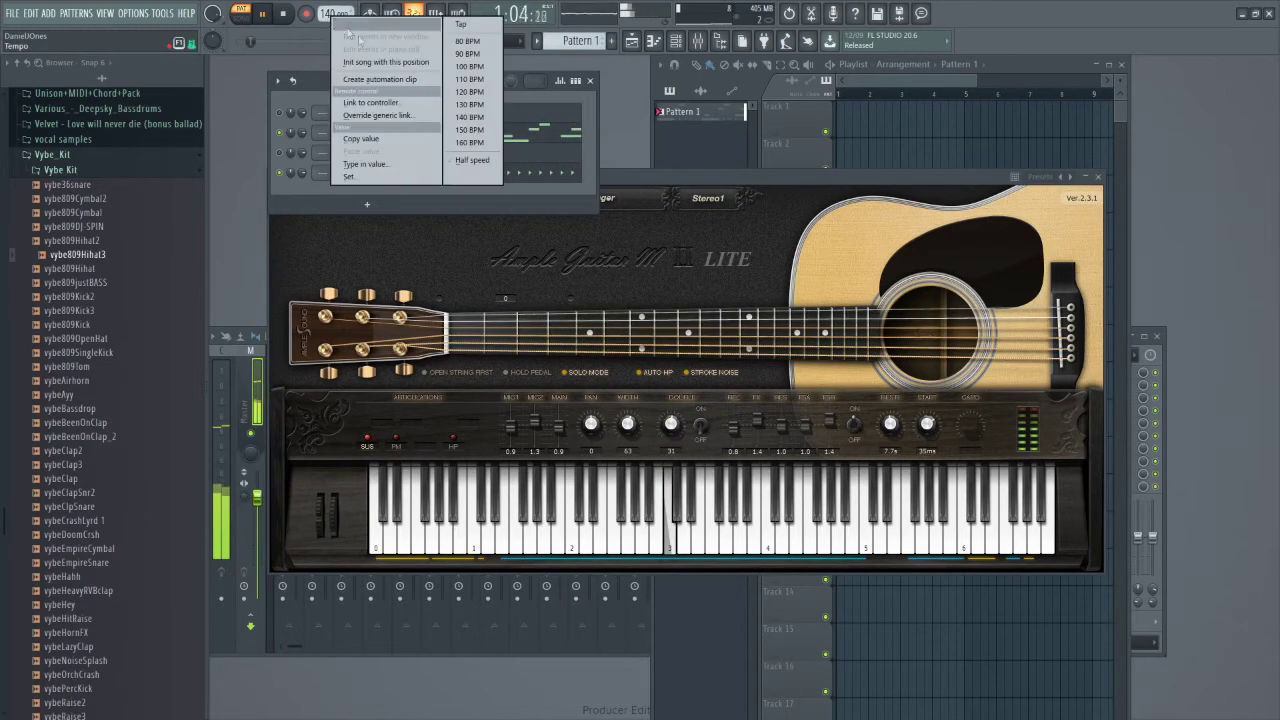
left_click(480, 104)
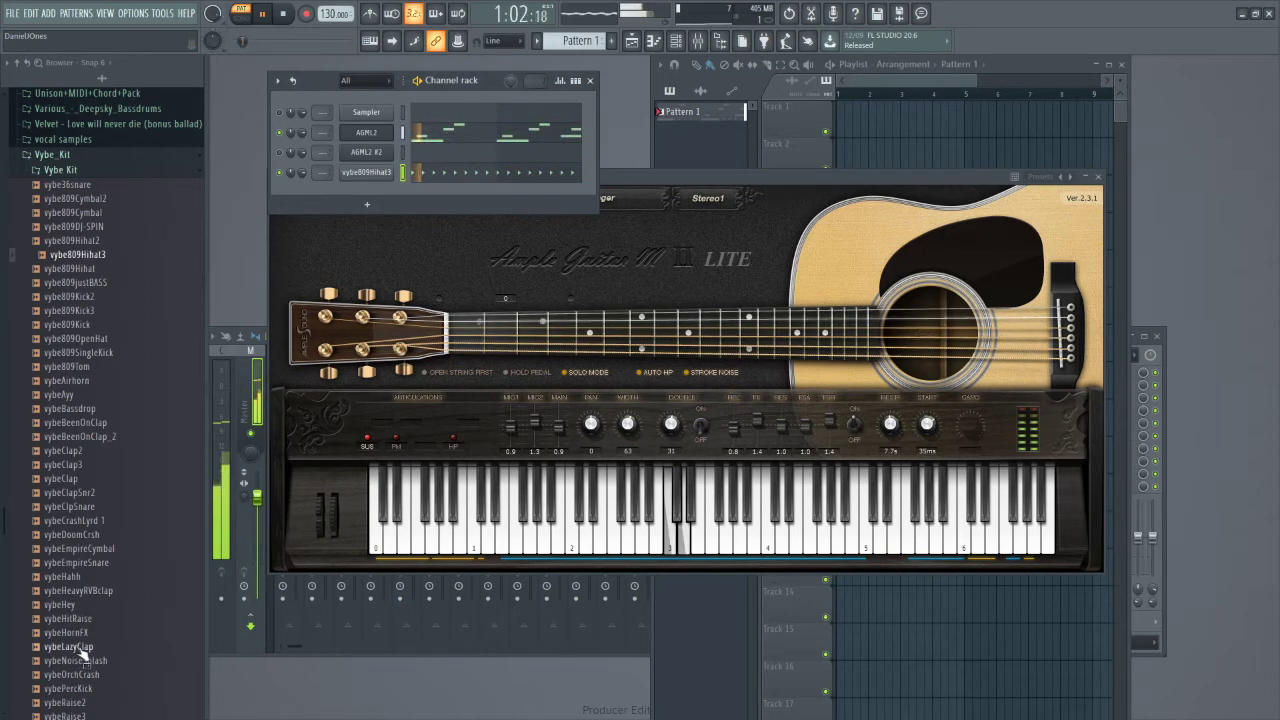
Add the vybeEmpireSnare sample as a new channel and place C5 notes on beat 3 of bars 1 and 2 in its piano roll.
left_click_drag(75, 562, 430, 200)
key("F7")
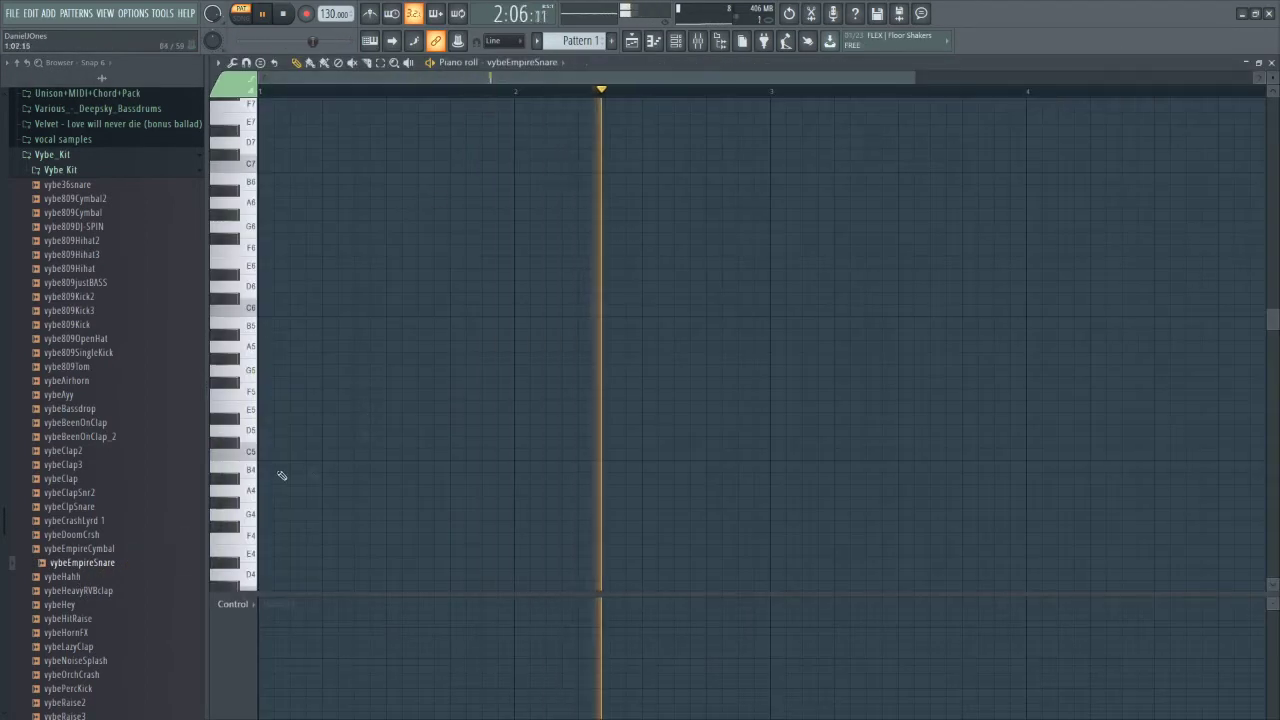
left_click(389, 455)
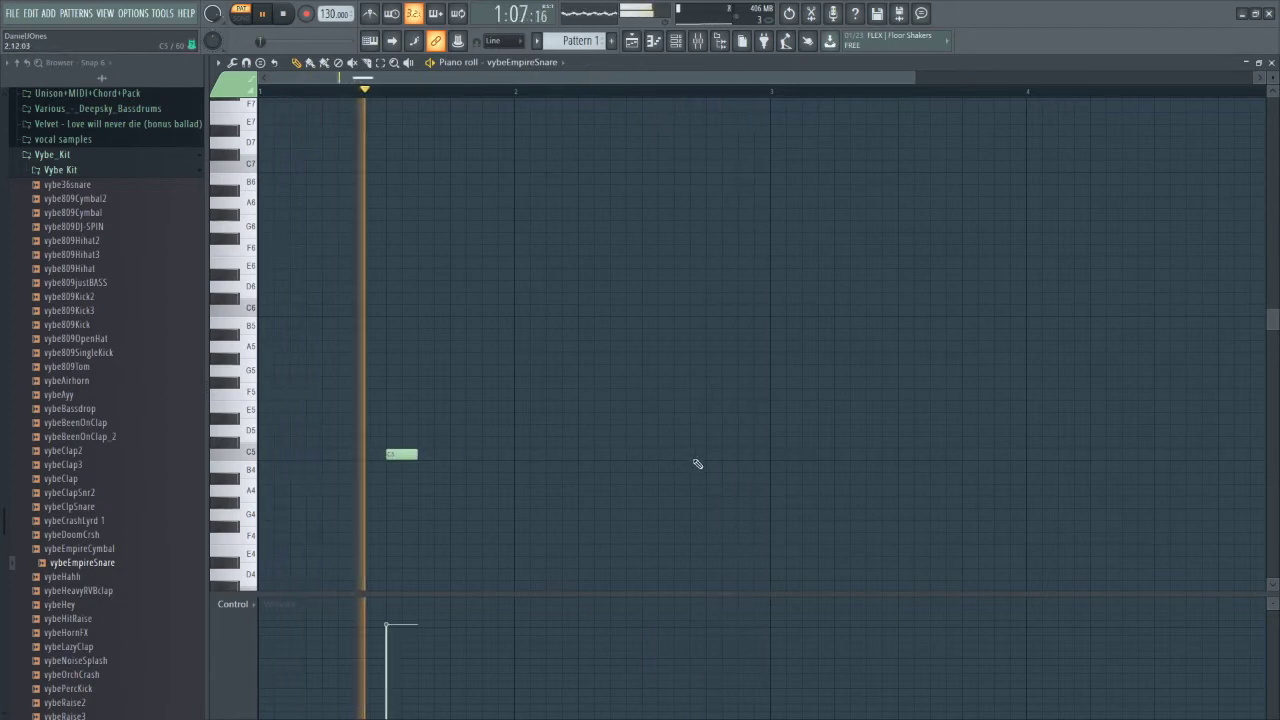
left_click(643, 455)
left_click(900, 455)
left_click(811, 456)
key("space")
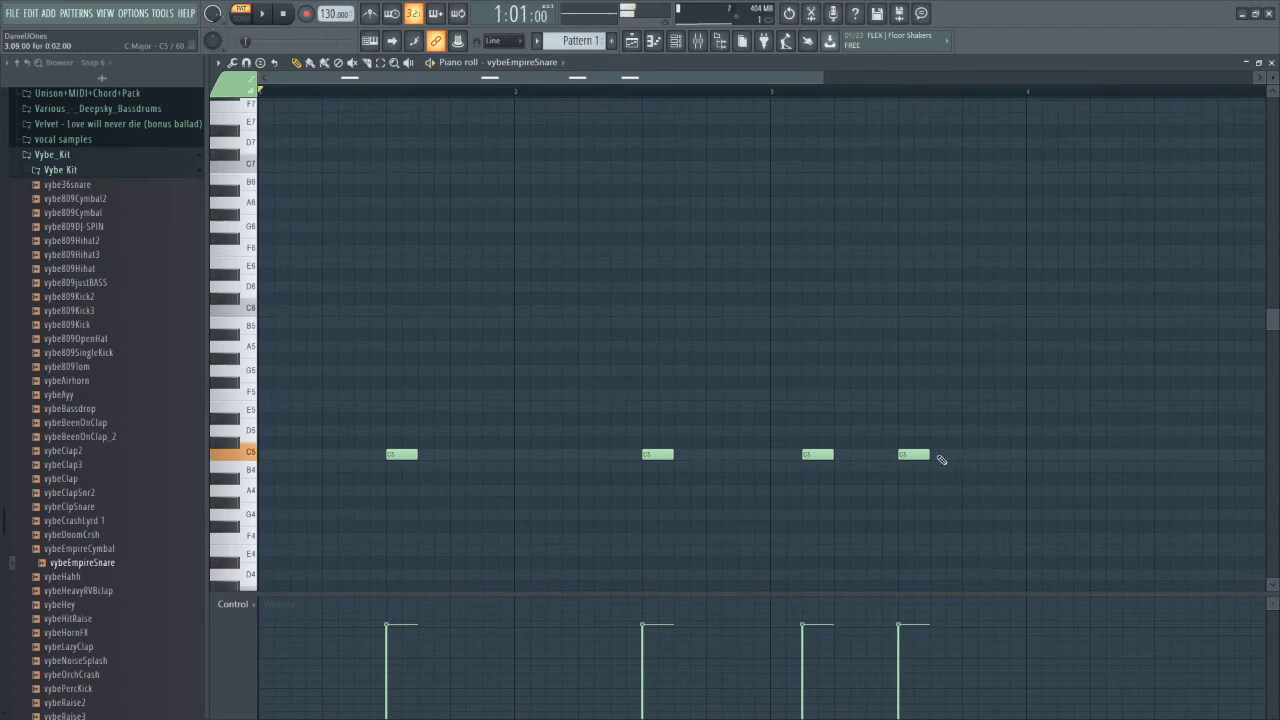
right_click(818, 455)
key("space")
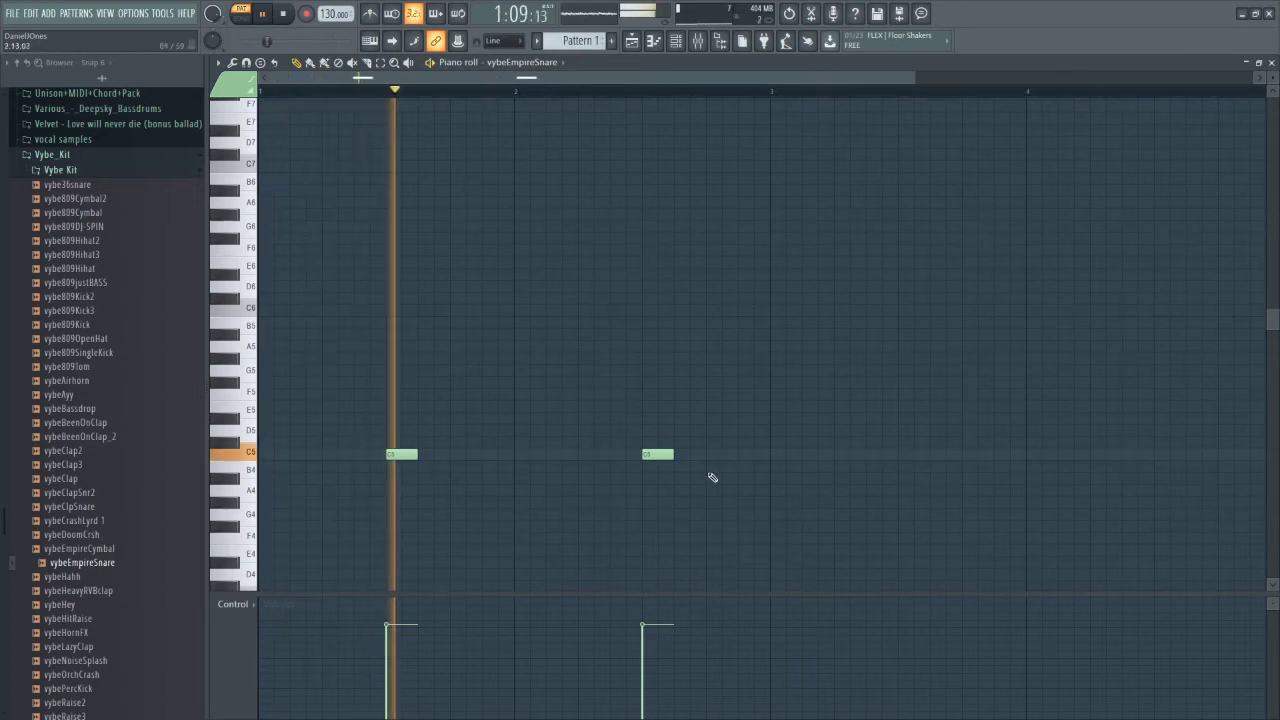
Add one more C5 snare note near the end of bar 2.
left_click(742, 456)
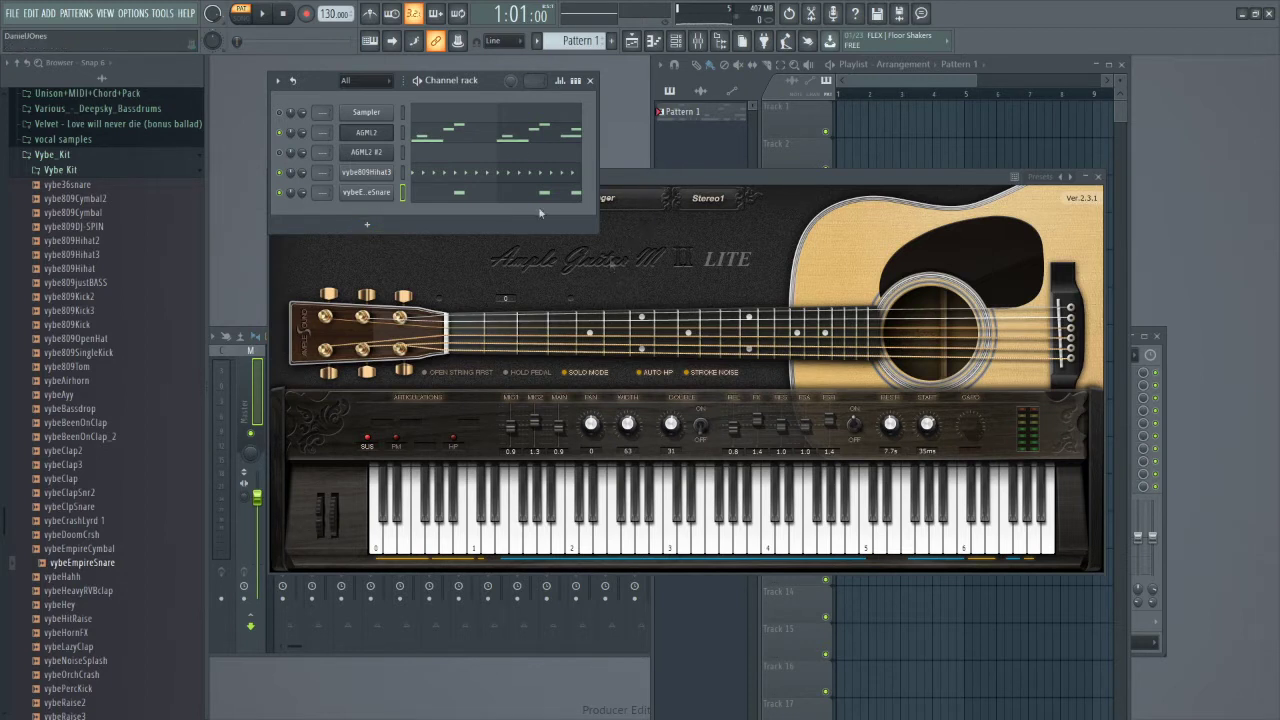
Solo the AGML2 channel, play the pattern and lower the guitar plugin's Mic 1 volume to 0.0.
right_click(288, 142)
left_click(376, 165)
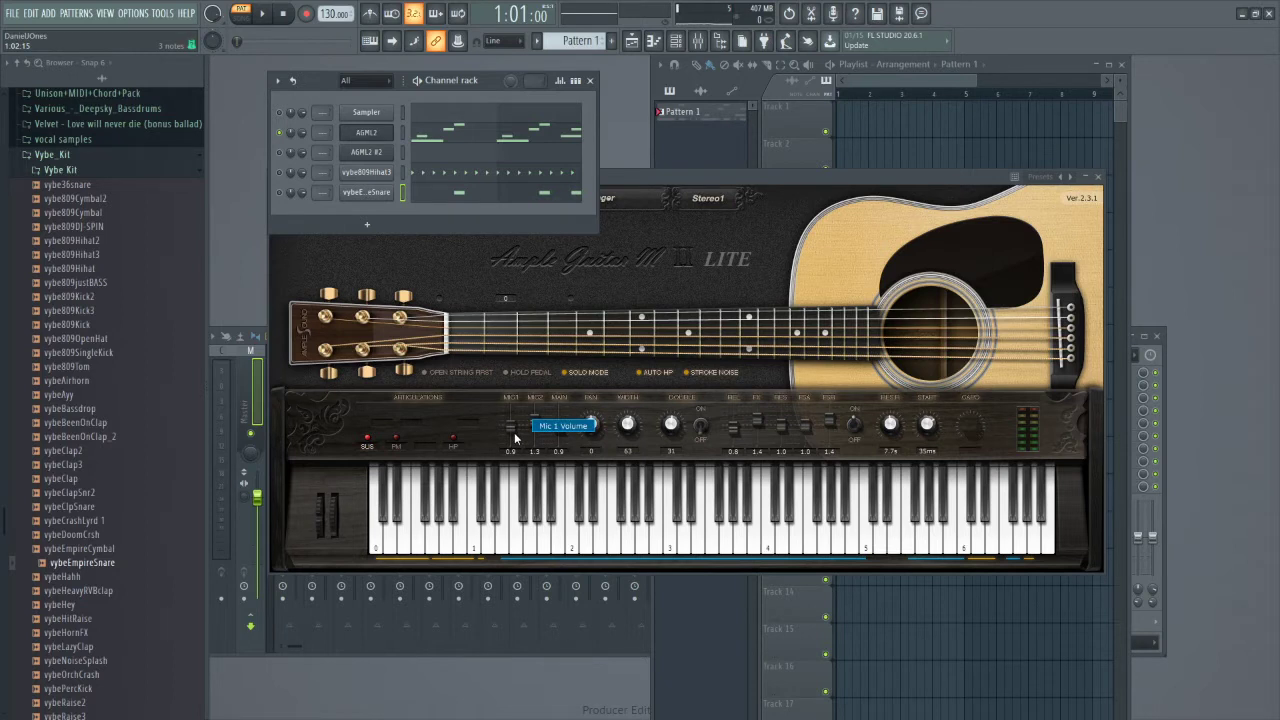
key("space")
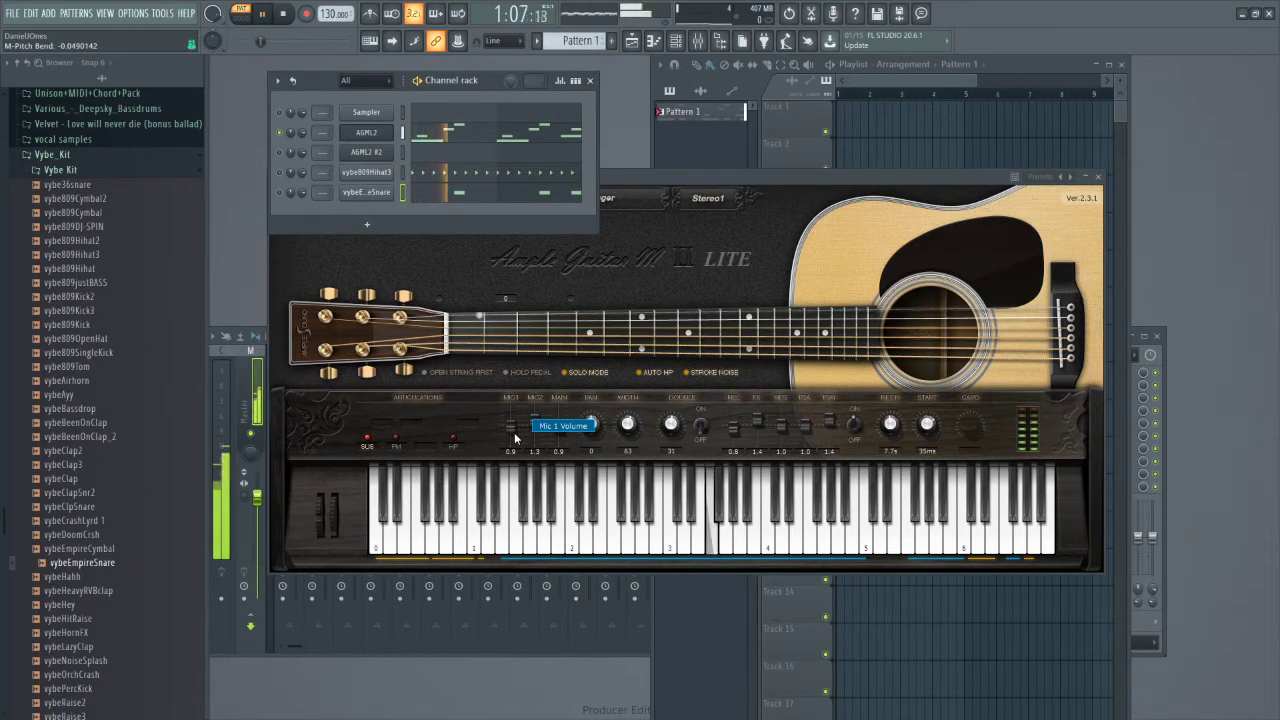
left_click_drag(513, 431, 509, 462)
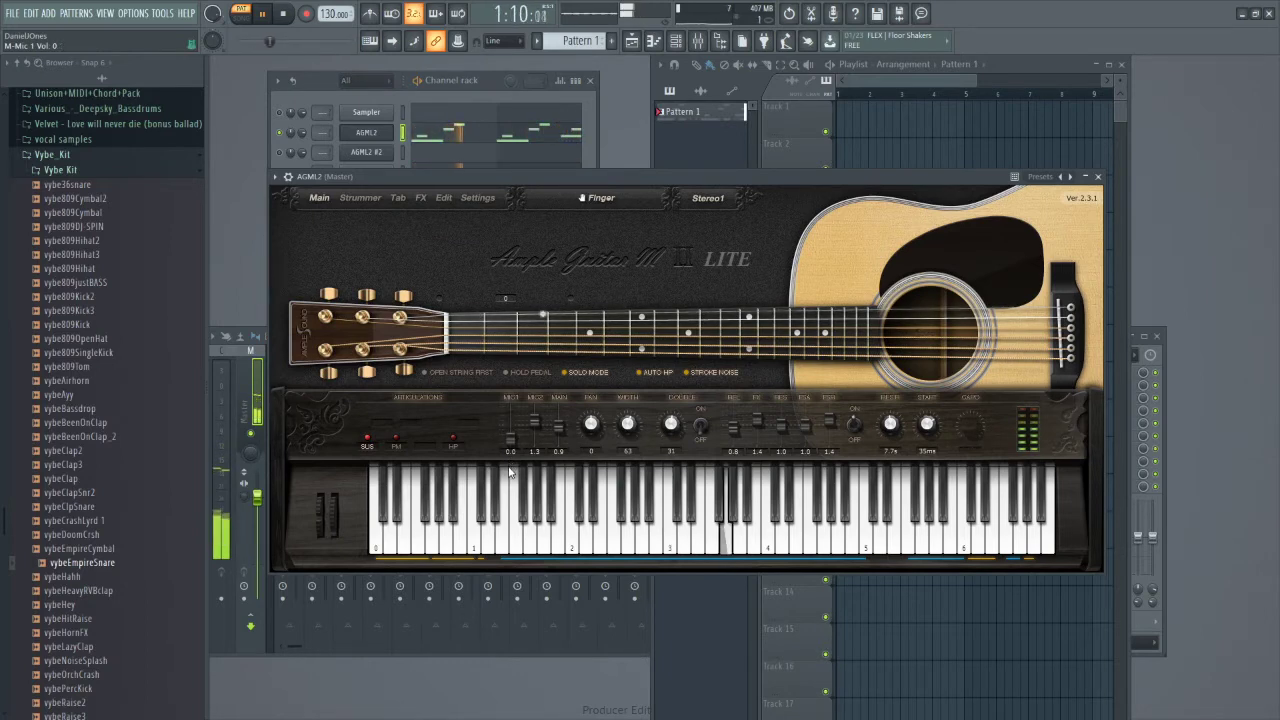
Set the guitar's Mic 1 volume to 1.0, Mic 2 to 1.6 and main volume to 1.0, with the pan at 2.
left_click_drag(508, 450, 538, 470)
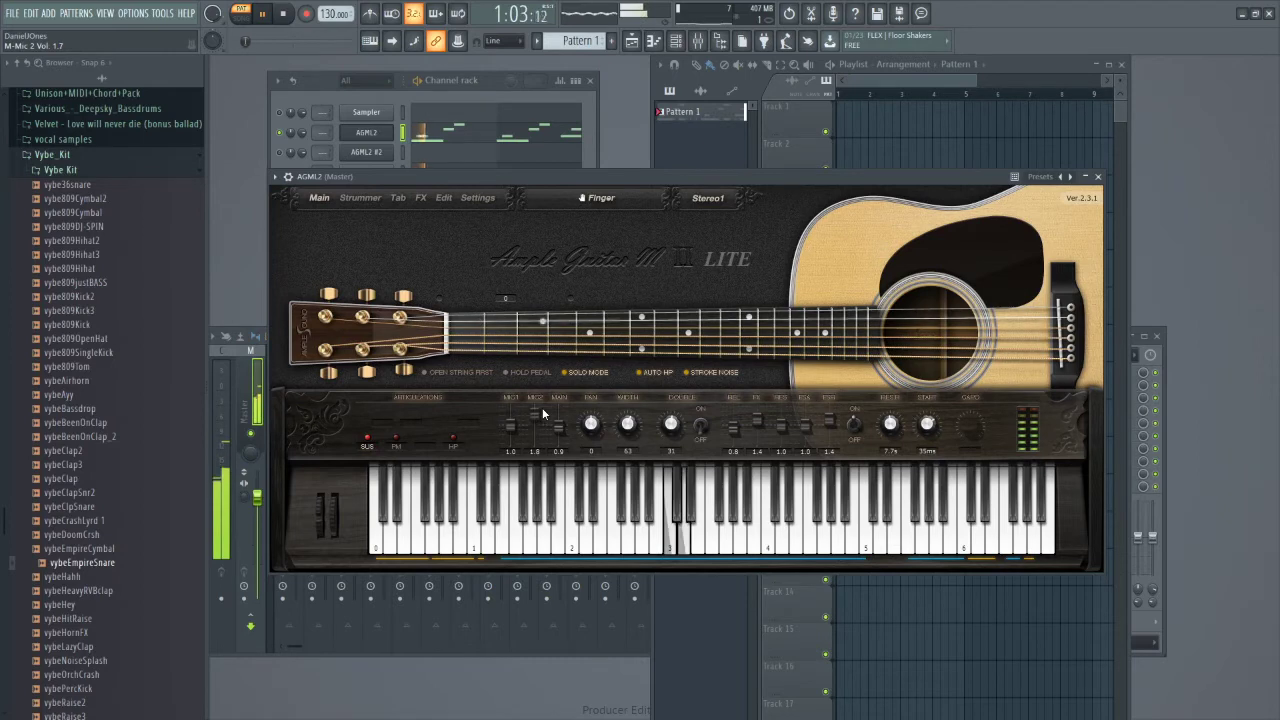
mouse_move(559, 427)
left_mouse_down()
mouse_move(561, 410)
mouse_move(560, 435)
left_mouse_up()
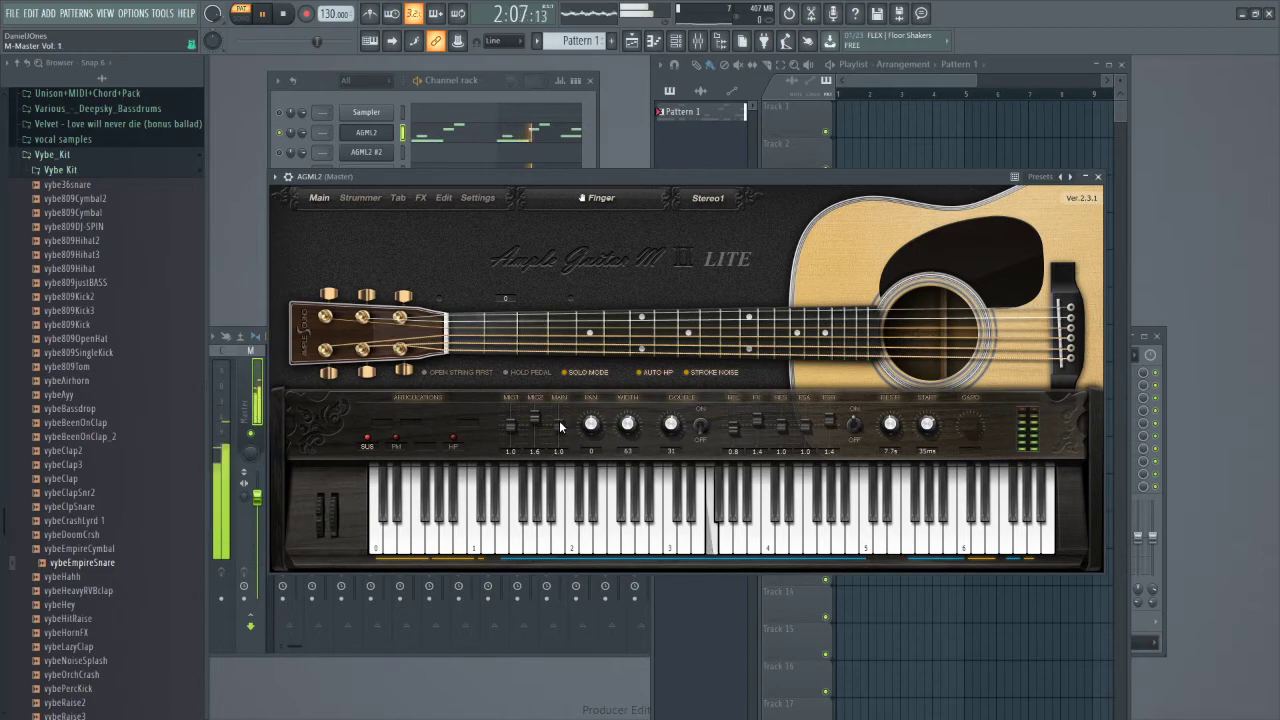
left_click_drag(590, 425, 597, 368)
left_click_drag(588, 492, 591, 422)
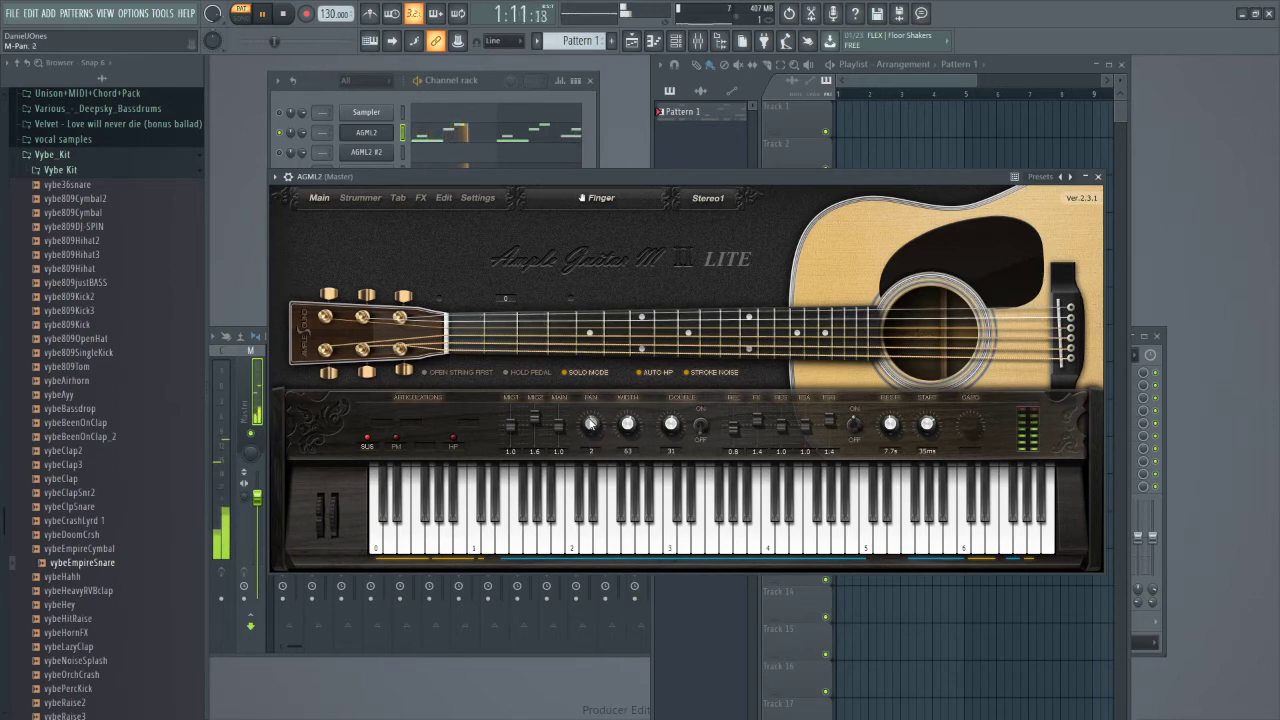
Try different stereo and doubling widths during playback, settling on a width of 78 and a doubling width of 24.
left_click_drag(627, 425, 640, 289)
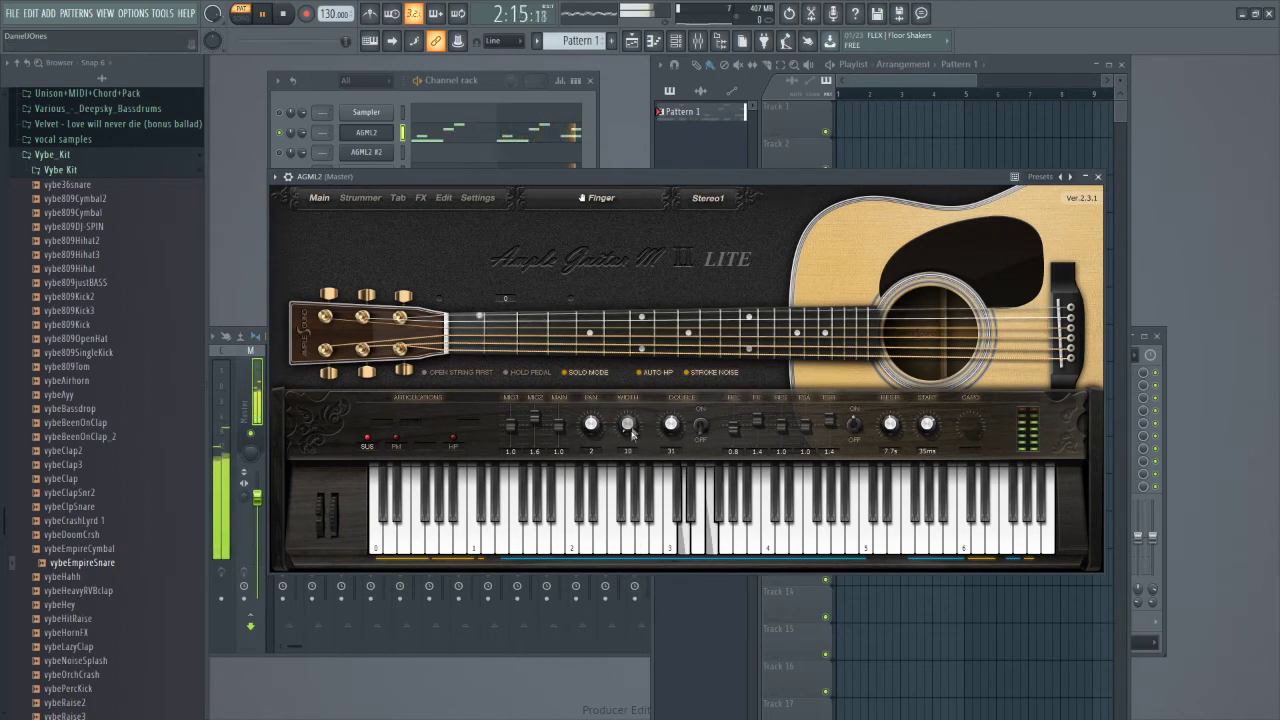
left_click_drag(628, 447, 677, 430)
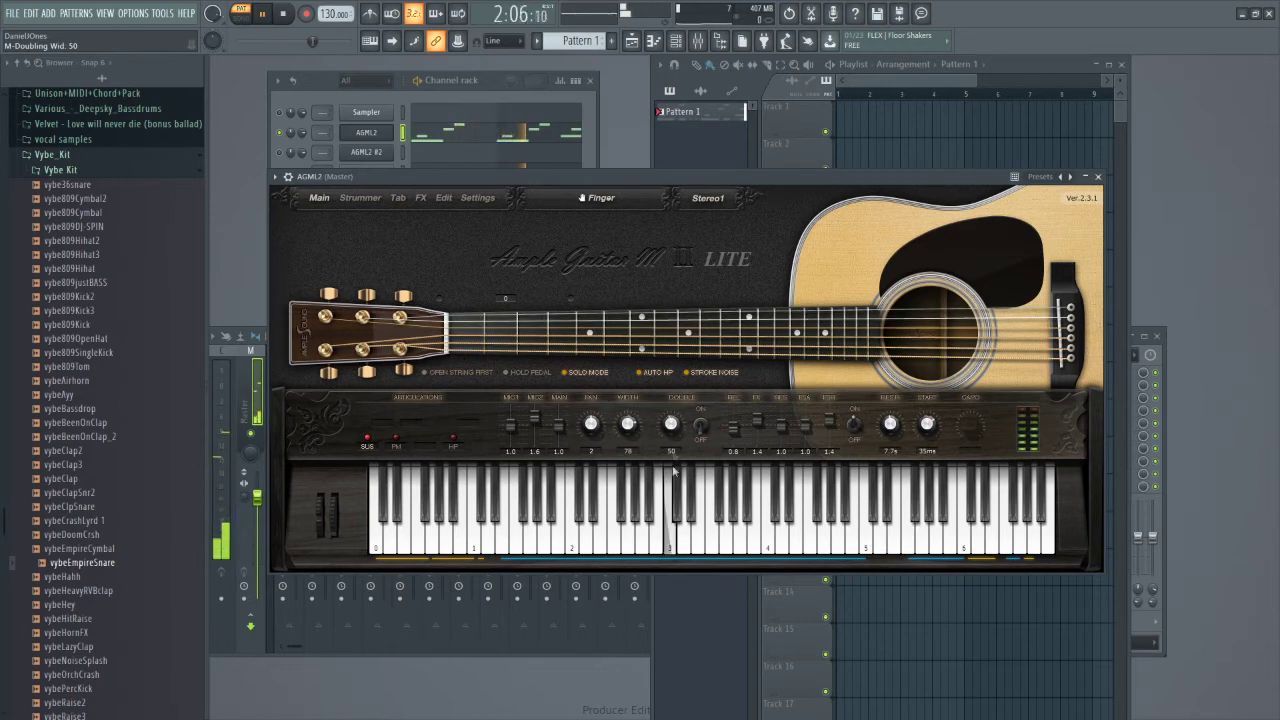
left_click_drag(673, 455, 672, 470)
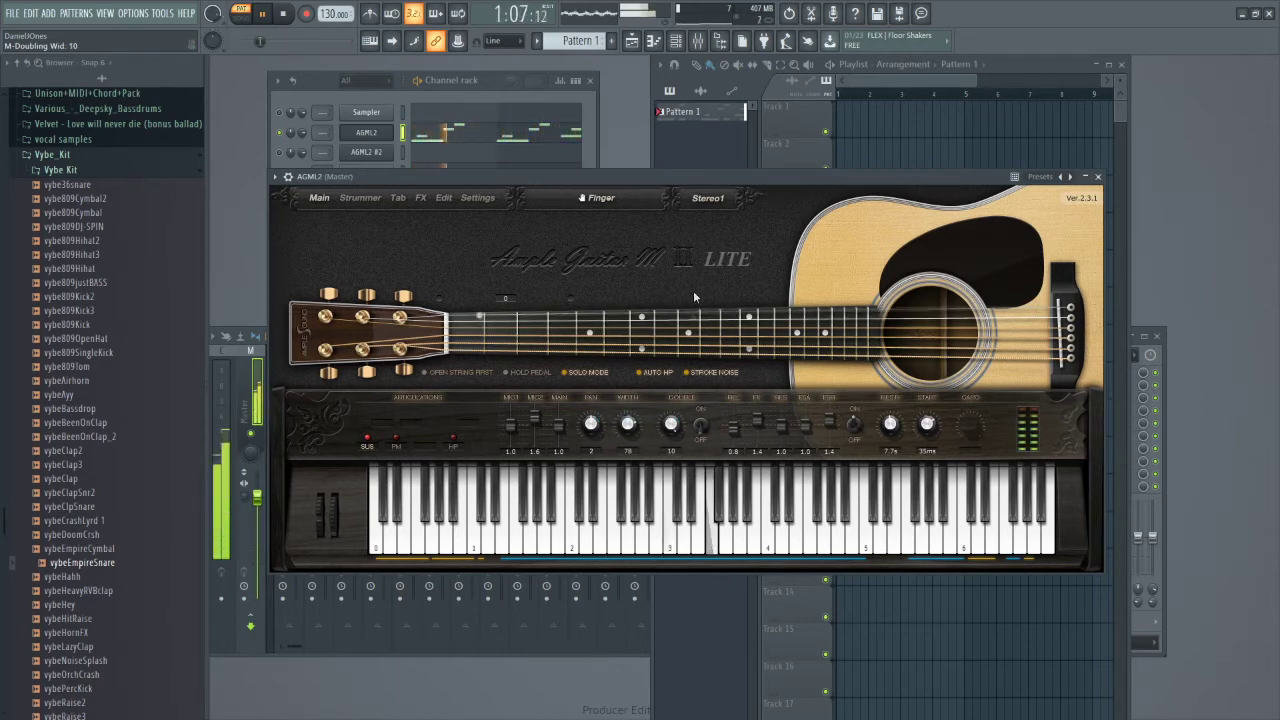
left_click_drag(671, 426, 676, 408)
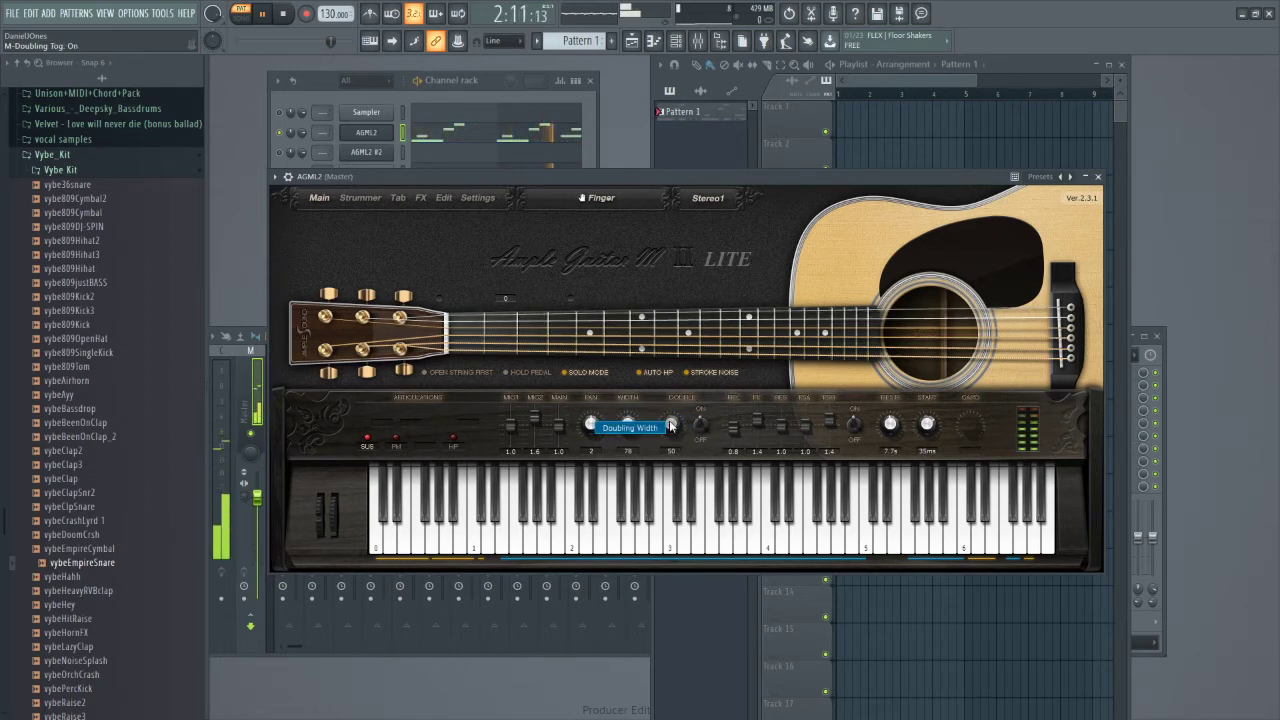
left_click_drag(670, 426, 672, 452)
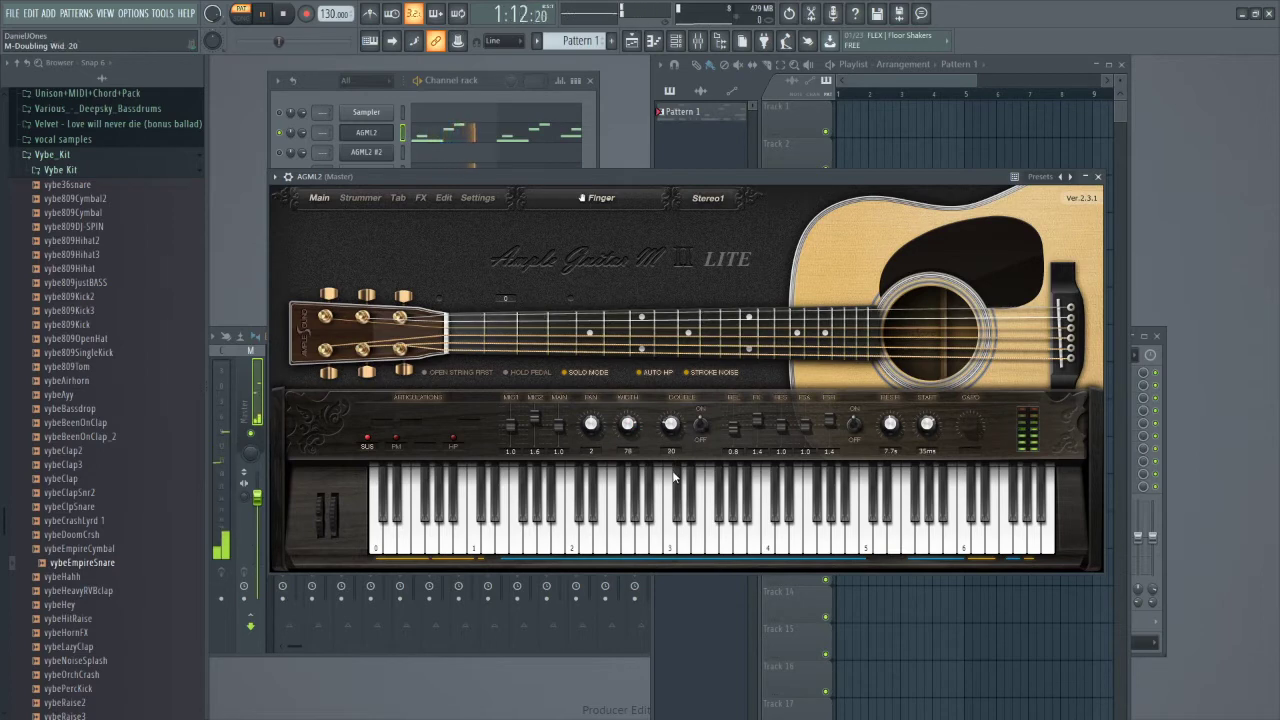
left_click_drag(675, 453, 682, 430)
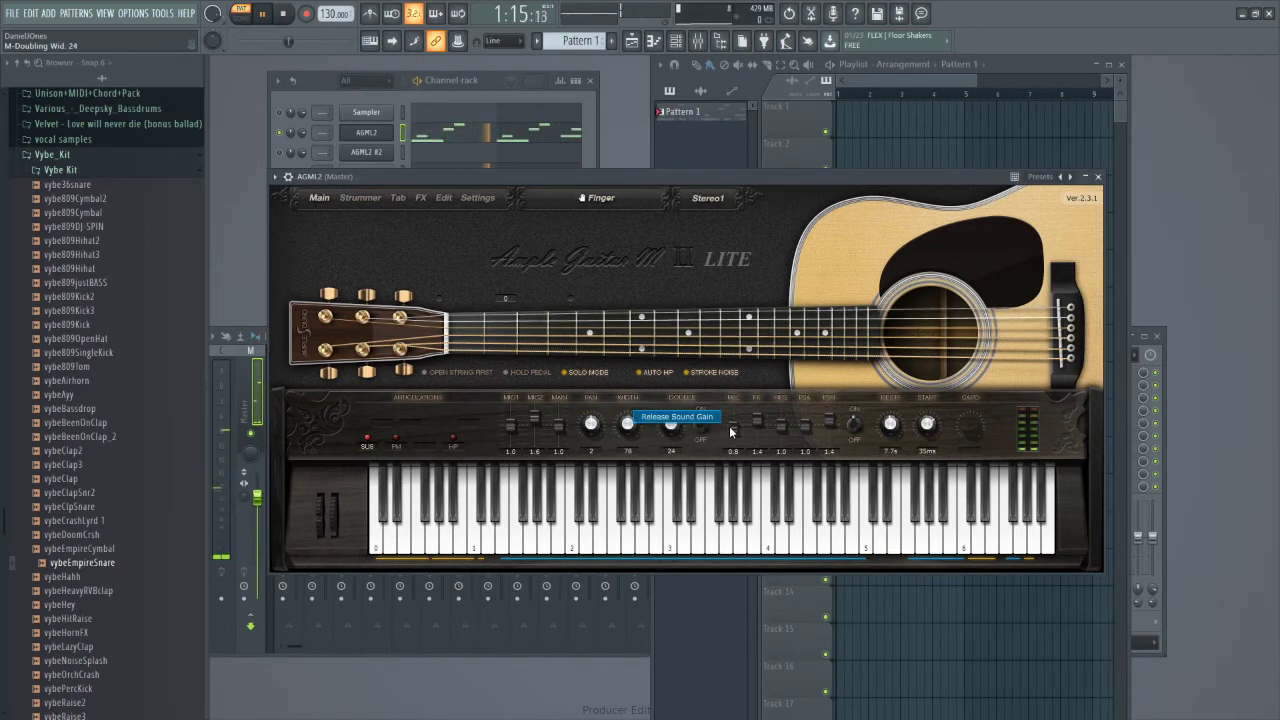
Set the release sound gain to 0.5 and the FX sound gain to 2.0, and stop playback.
left_click_drag(731, 432, 760, 401)
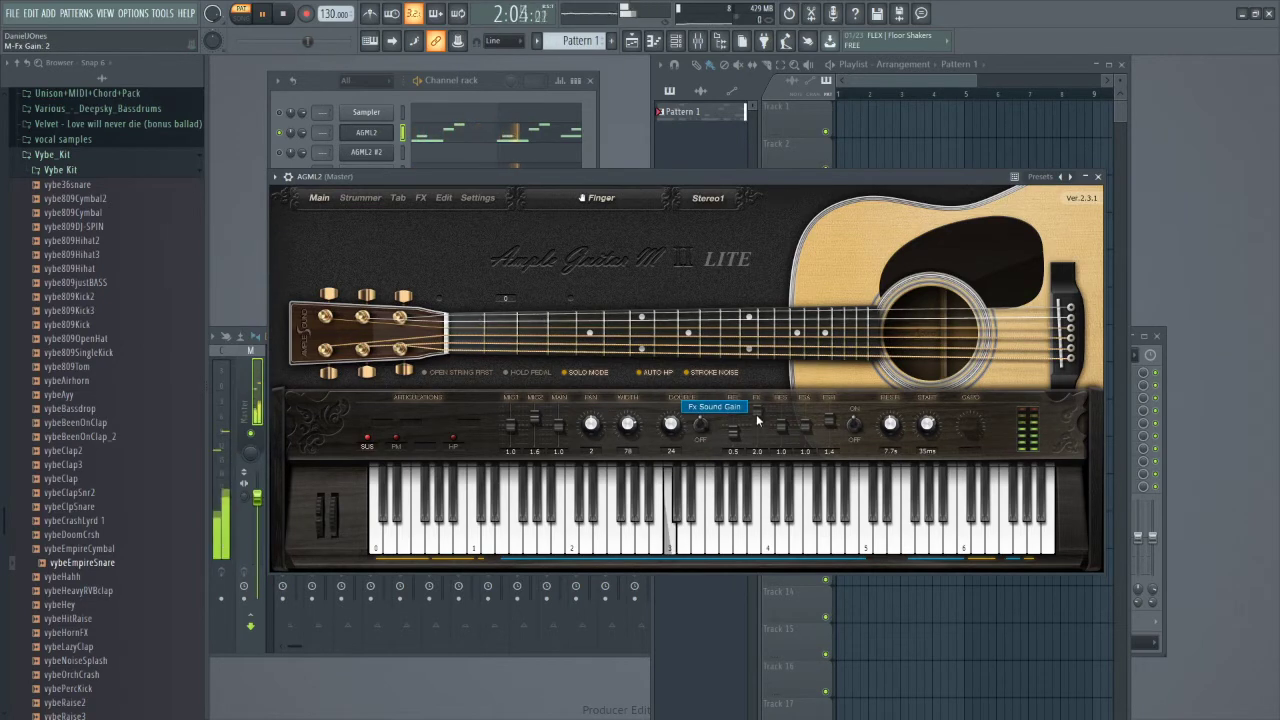
mouse_move(757, 418)
left_mouse_down()
mouse_move(757, 450)
mouse_move(756, 393)
left_mouse_up()
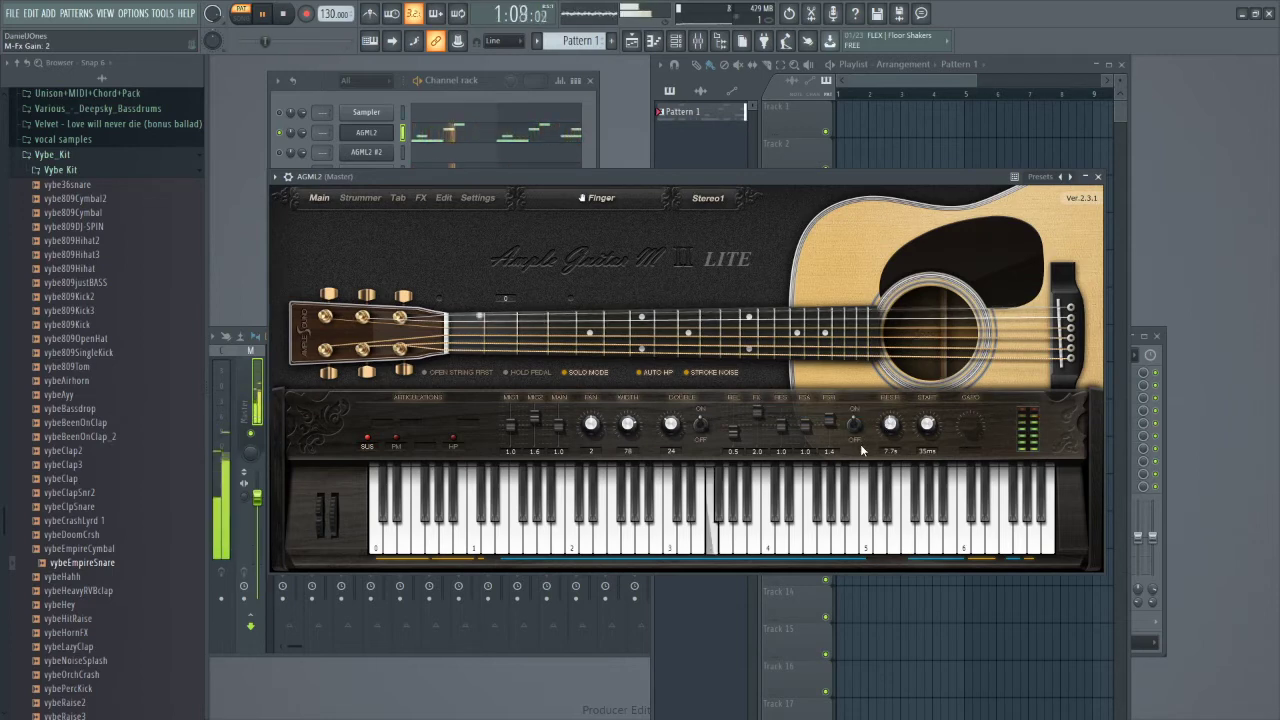
key("space")
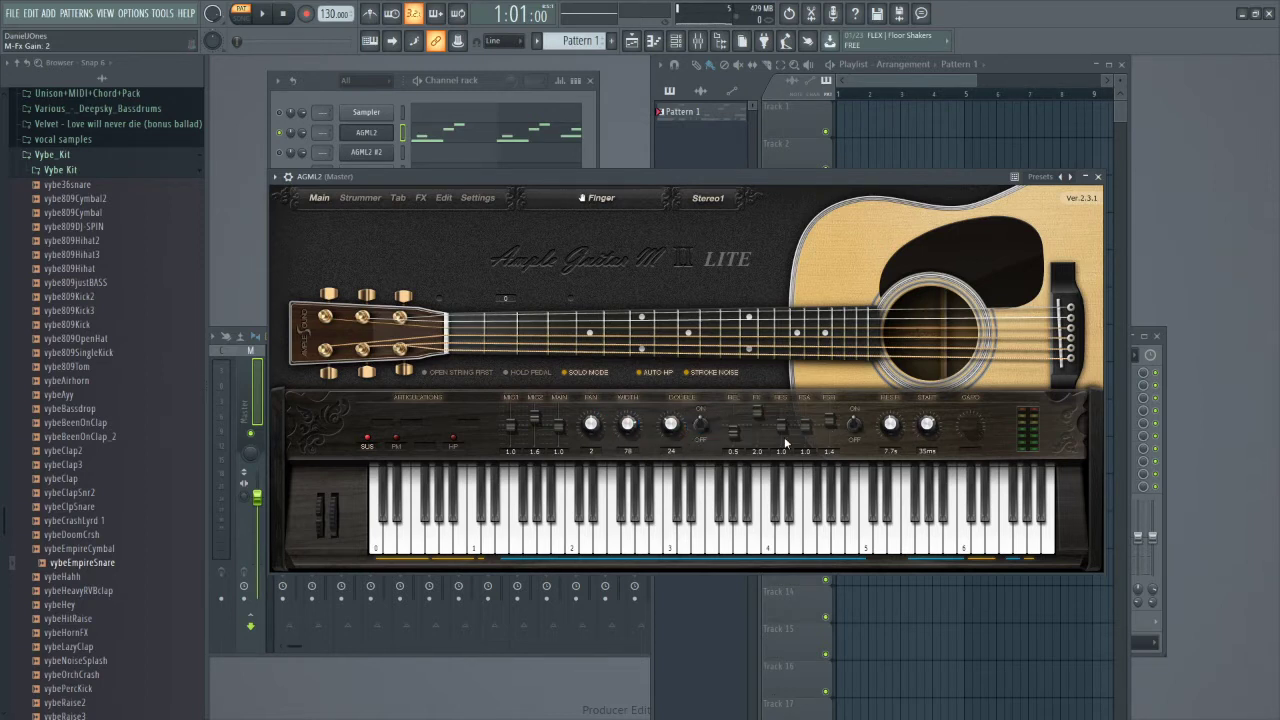
Show the guitar's FX pedals and audition the pattern while checking the Compressor pedal.
left_click(420, 198)
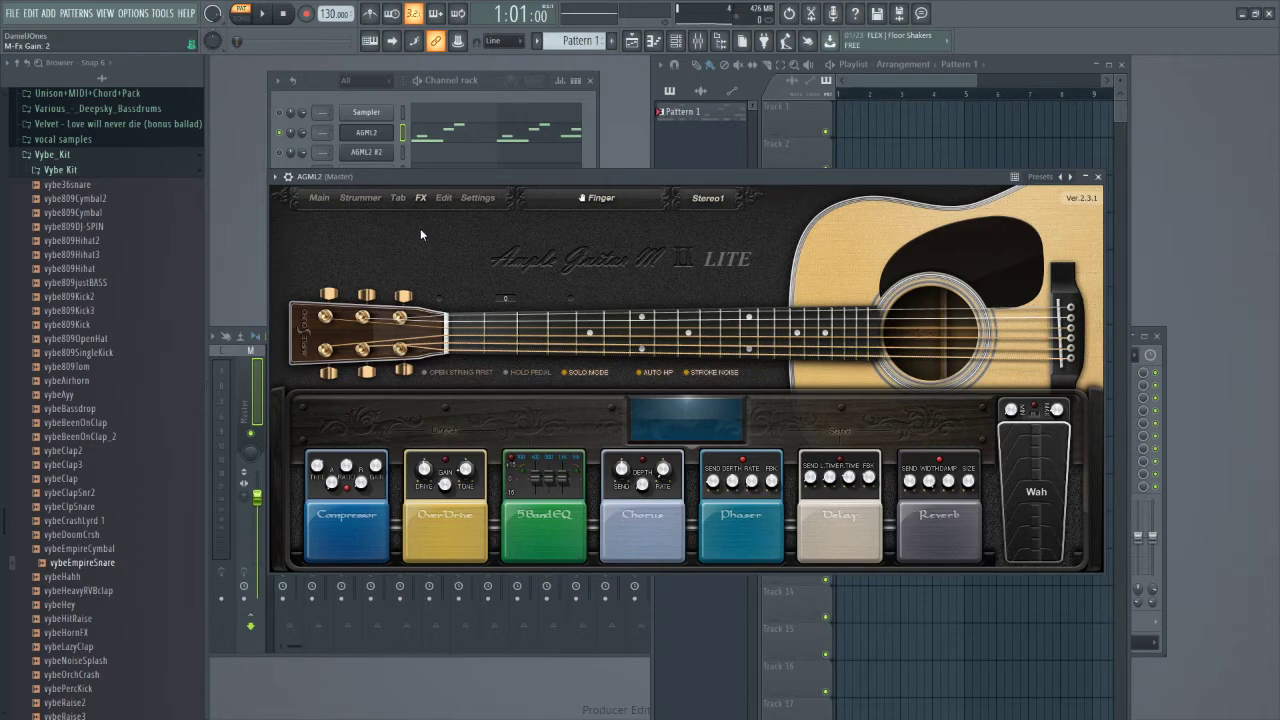
key("space")
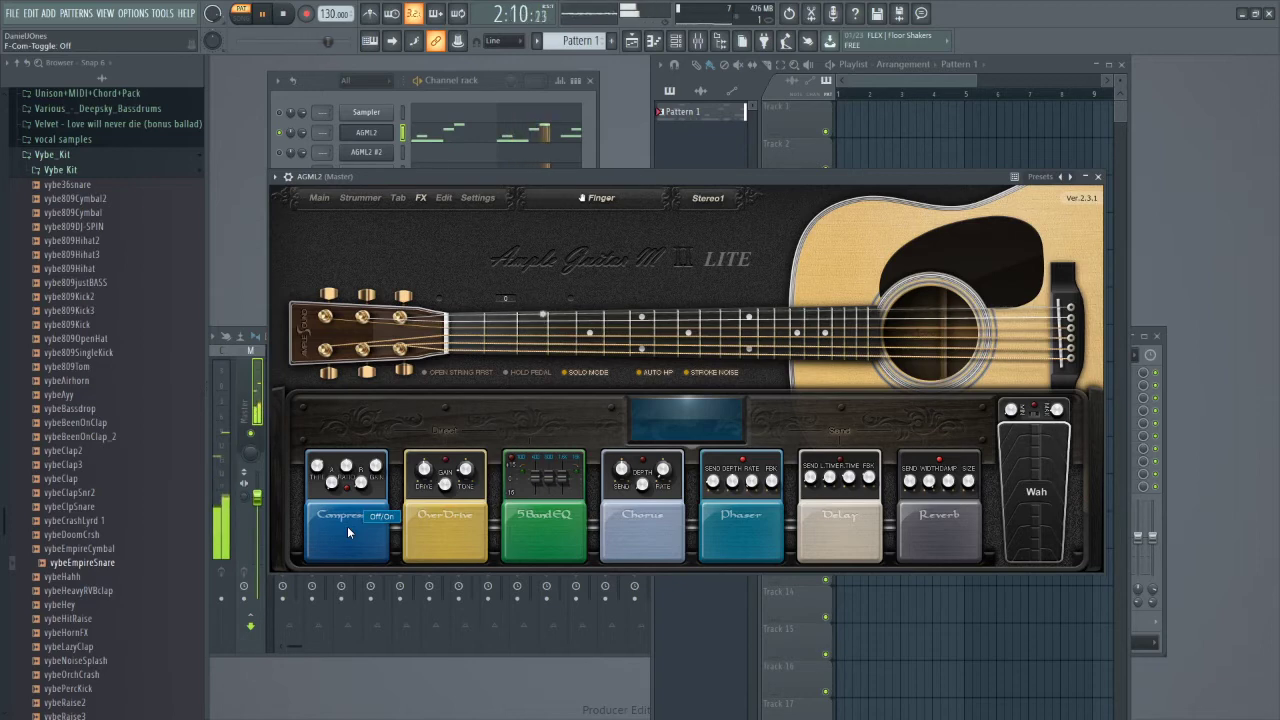
key("space")
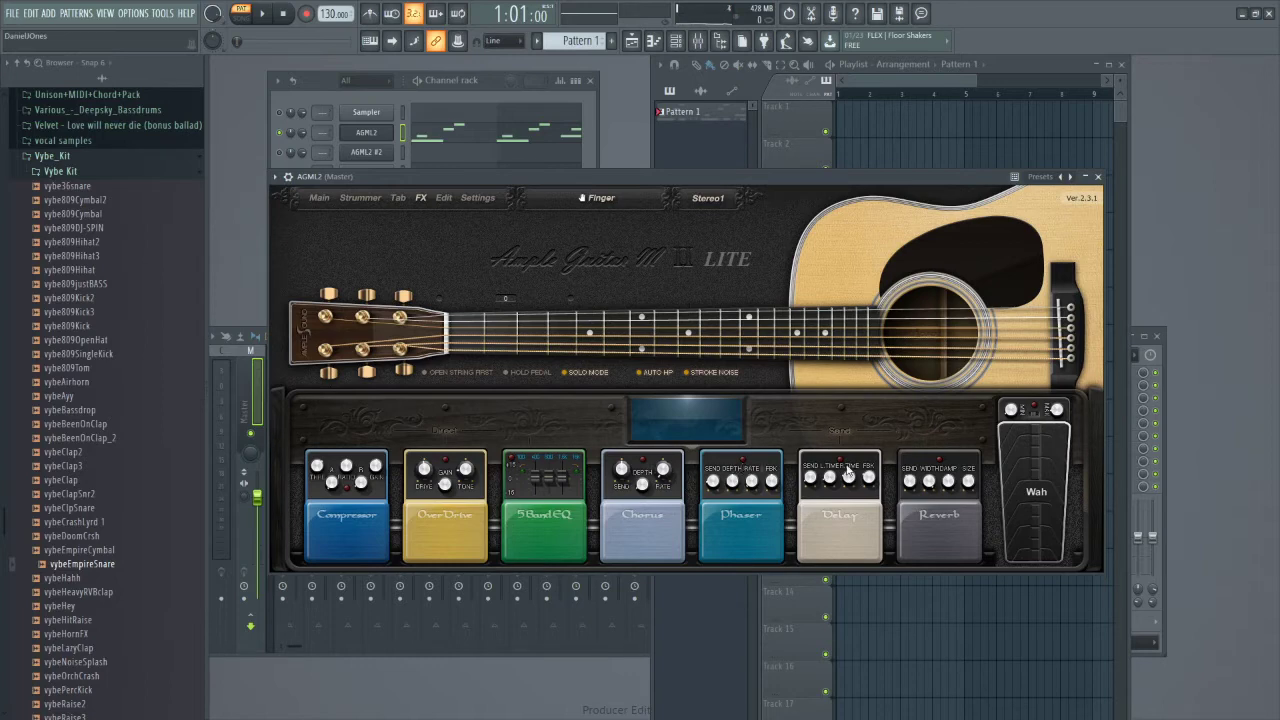
Replay the pattern with the Compressor pedal, try its gain at 15.4 dB and set its attack to 5.0 ms.
left_click(350, 522)
key("space")
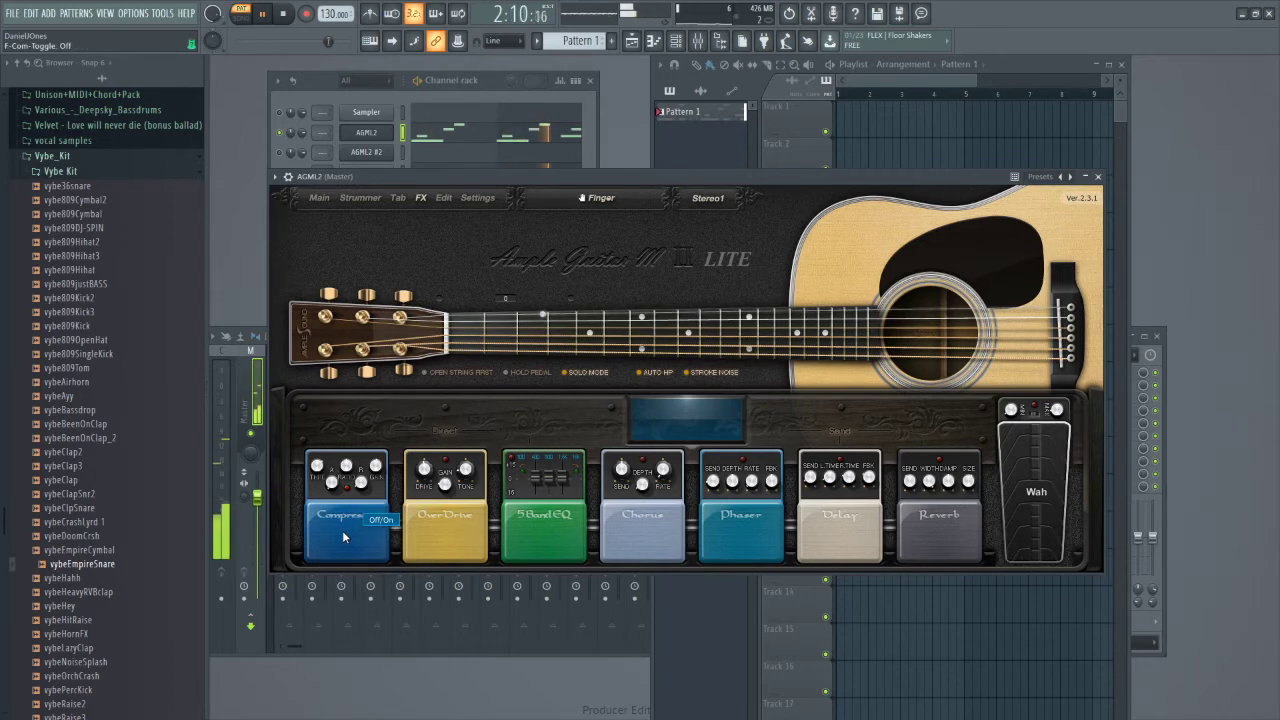
left_click(376, 463)
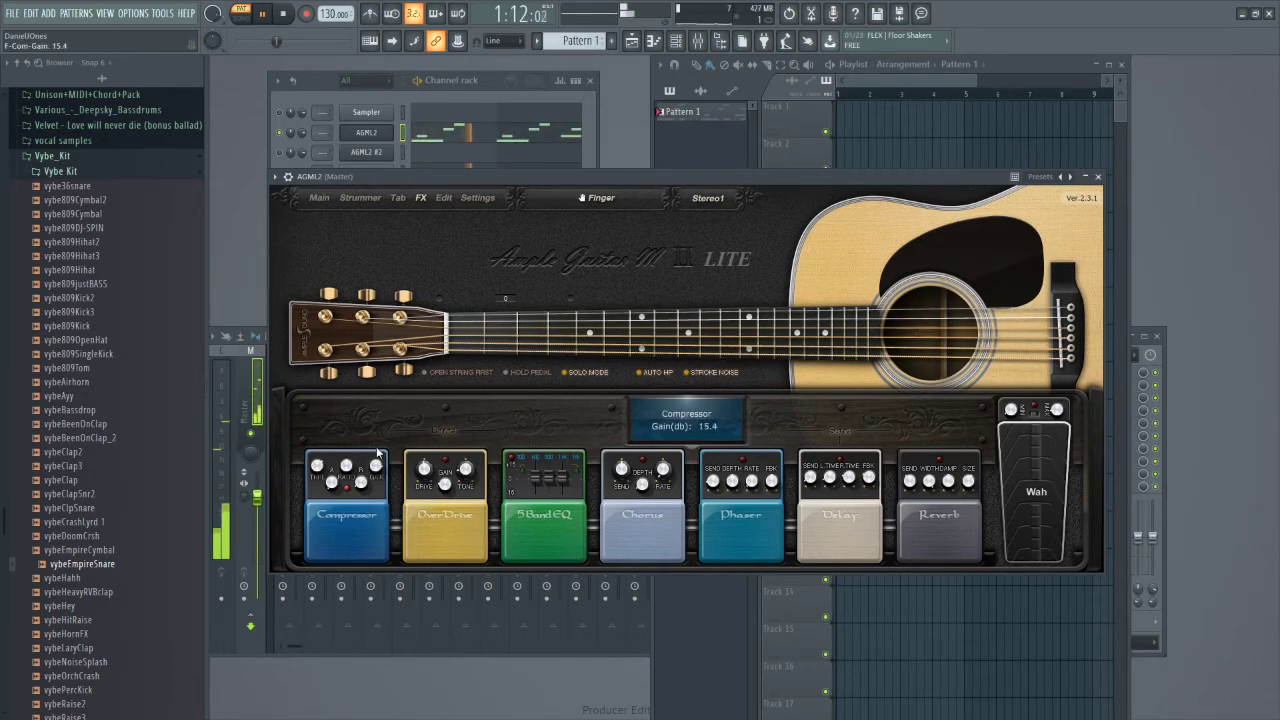
left_click_drag(376, 457, 350, 464)
left_click_drag(349, 467, 336, 523)
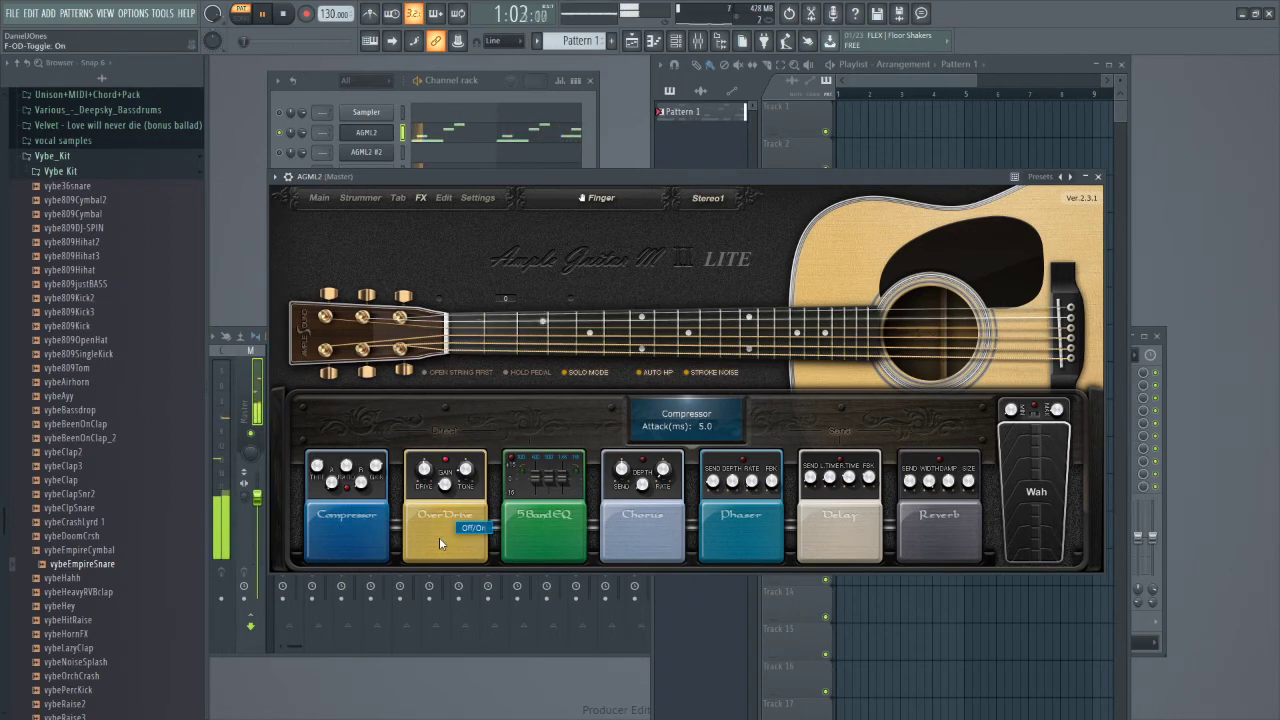
Try the Overdrive pedal with different tone and level settings, set its gain to 10 and switch the pedal off.
left_click_drag(444, 482, 443, 520)
left_click_drag(466, 468, 466, 500)
key("space")
left_click_drag(445, 485, 447, 465)
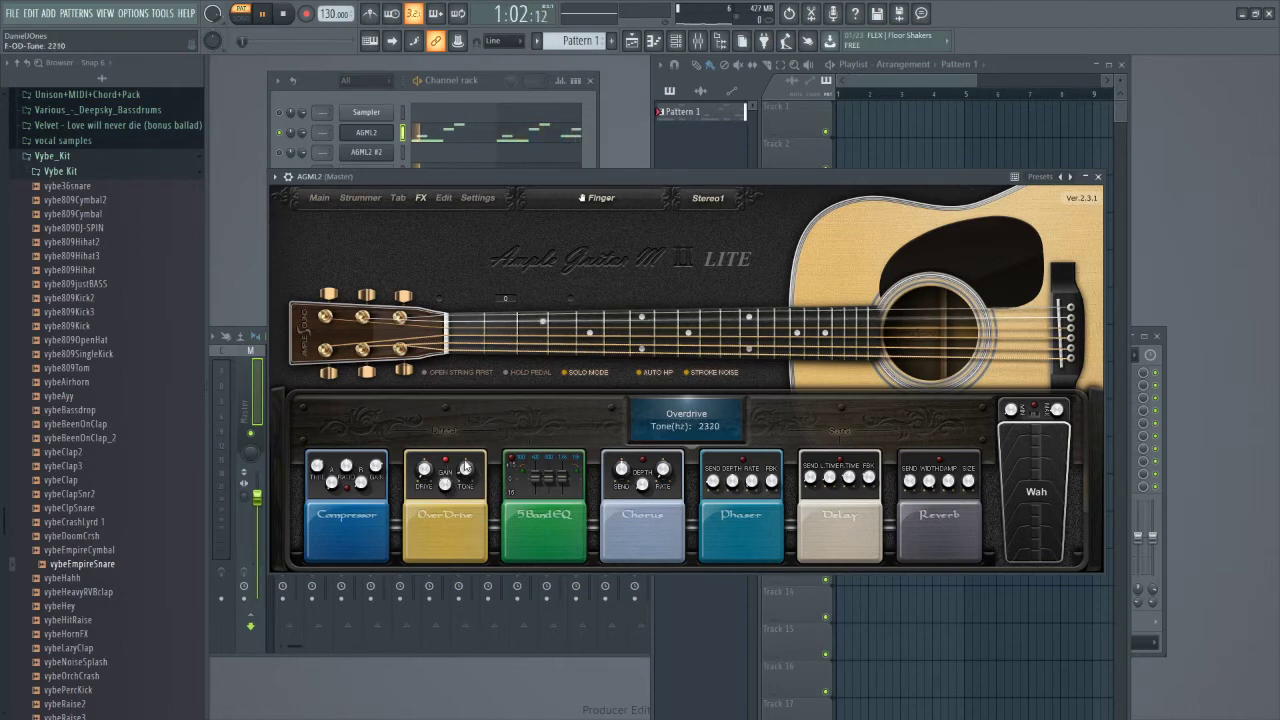
left_click_drag(425, 472, 428, 462)
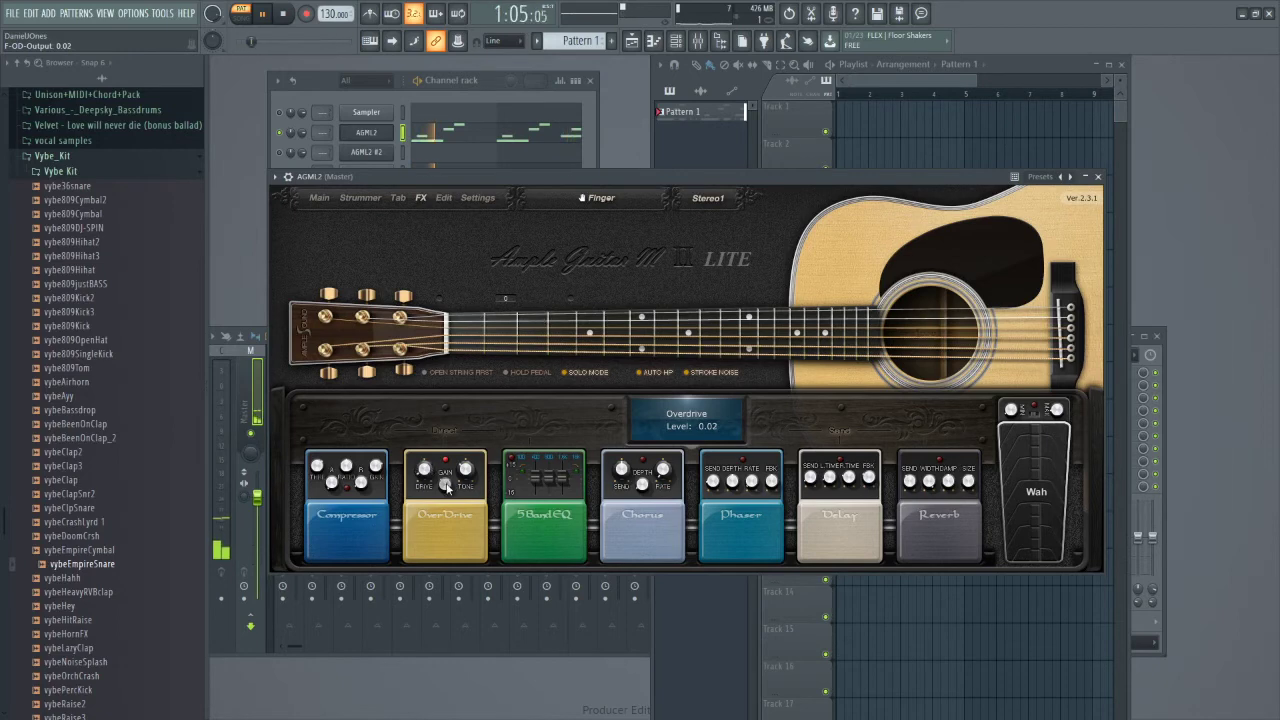
left_click_drag(445, 484, 441, 521)
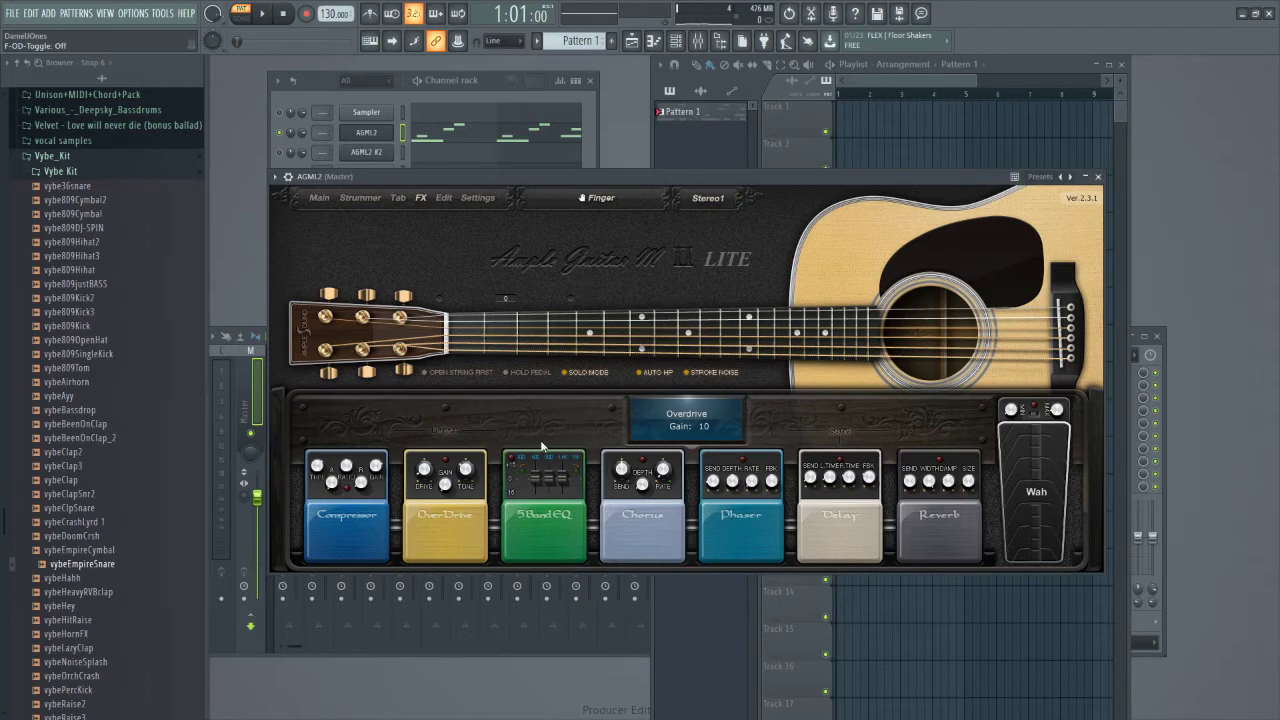
Look over the guitar's Sample Editor and Settings, return to the Main page and close the Sample Editor.
left_click(444, 198)
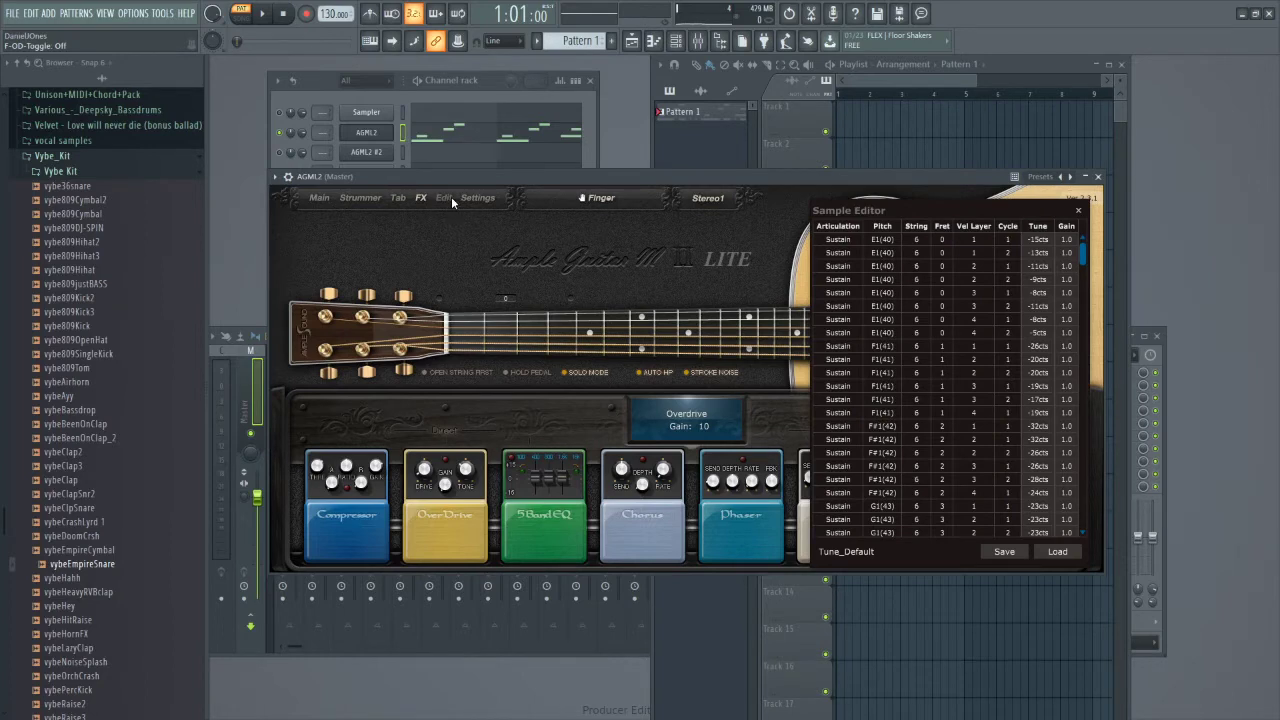
left_click(476, 199)
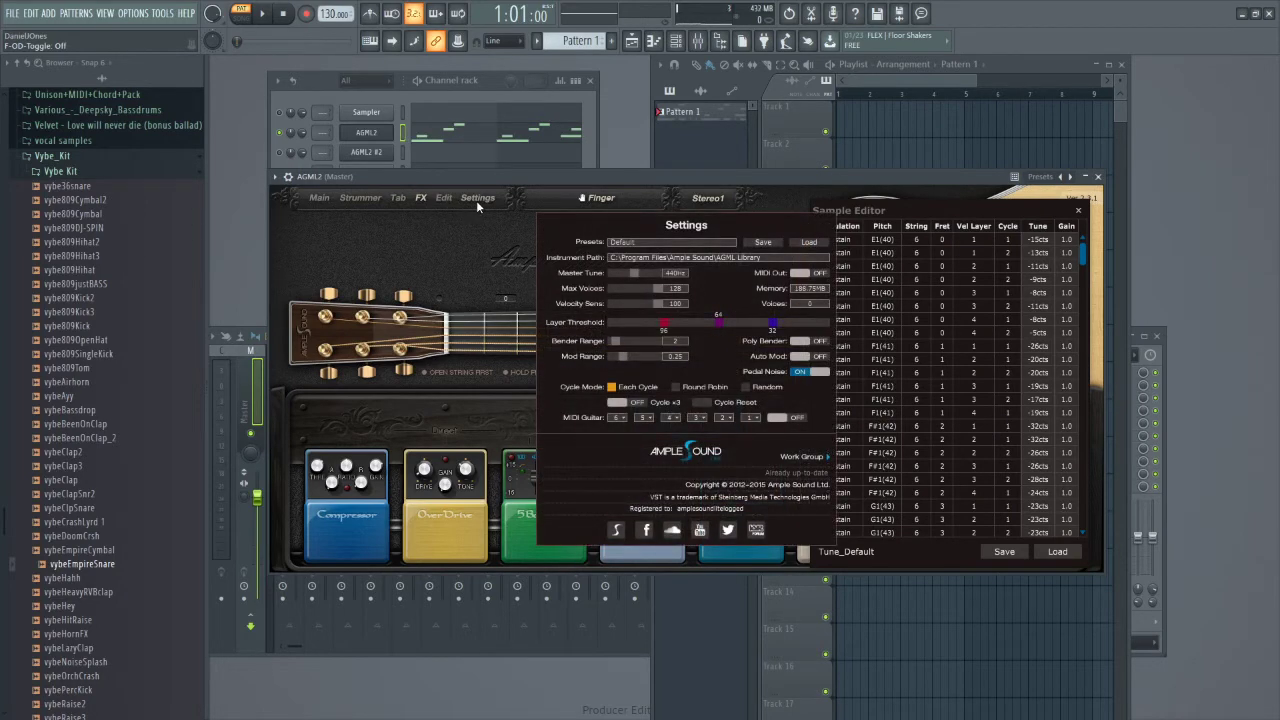
left_click(476, 199)
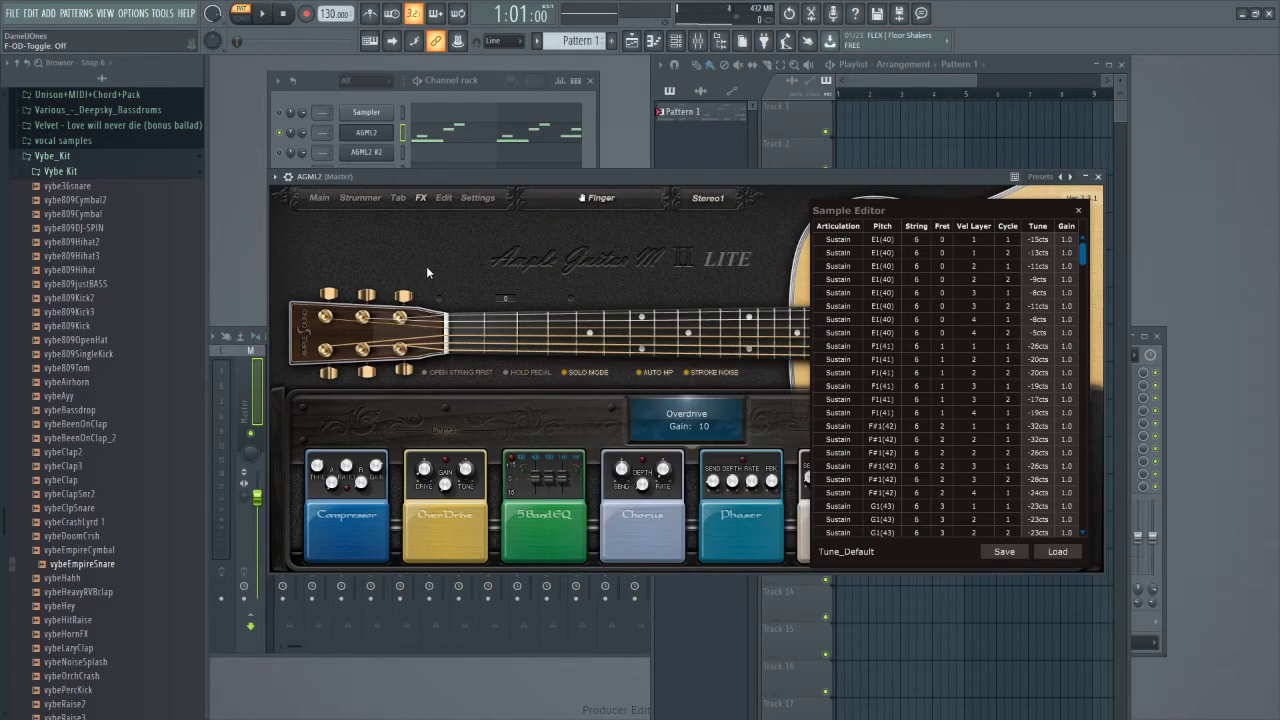
left_click(320, 199)
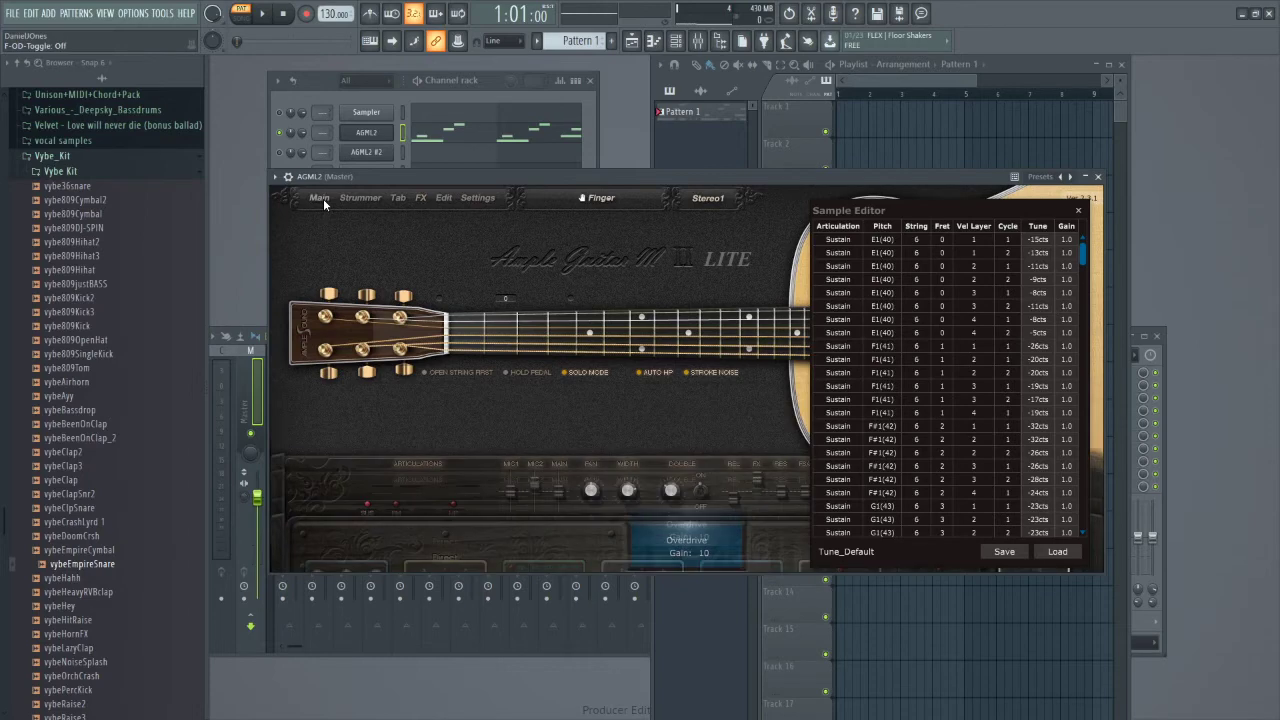
left_click(487, 200)
left_click(476, 200)
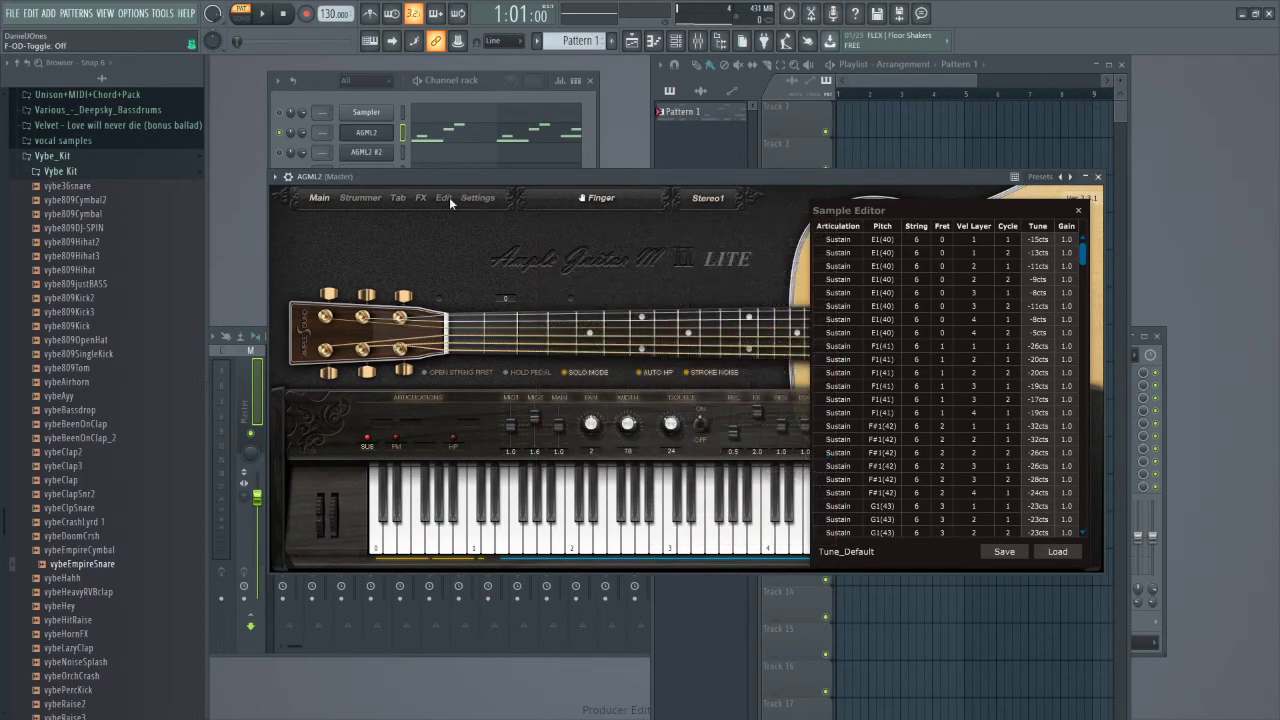
left_click(1078, 211)
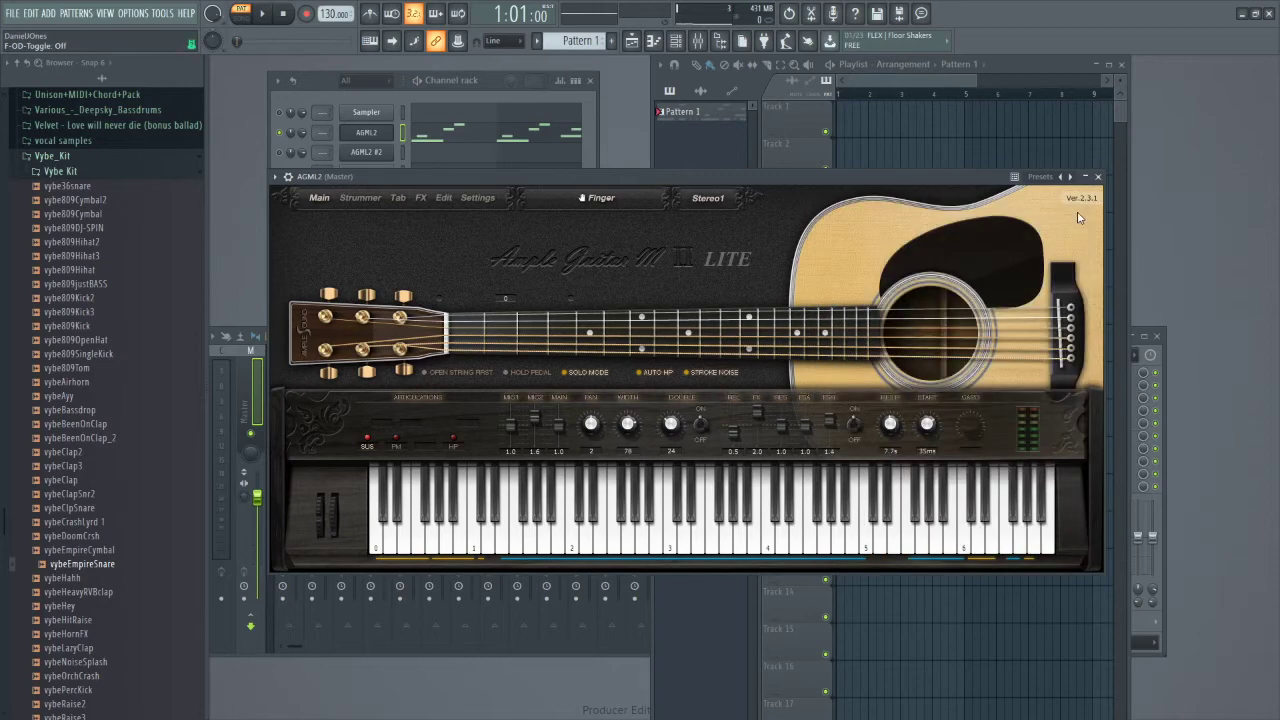
Create an empty Pattern 2 and open the AGML2 #2 guitar channel.
left_click(321, 80)
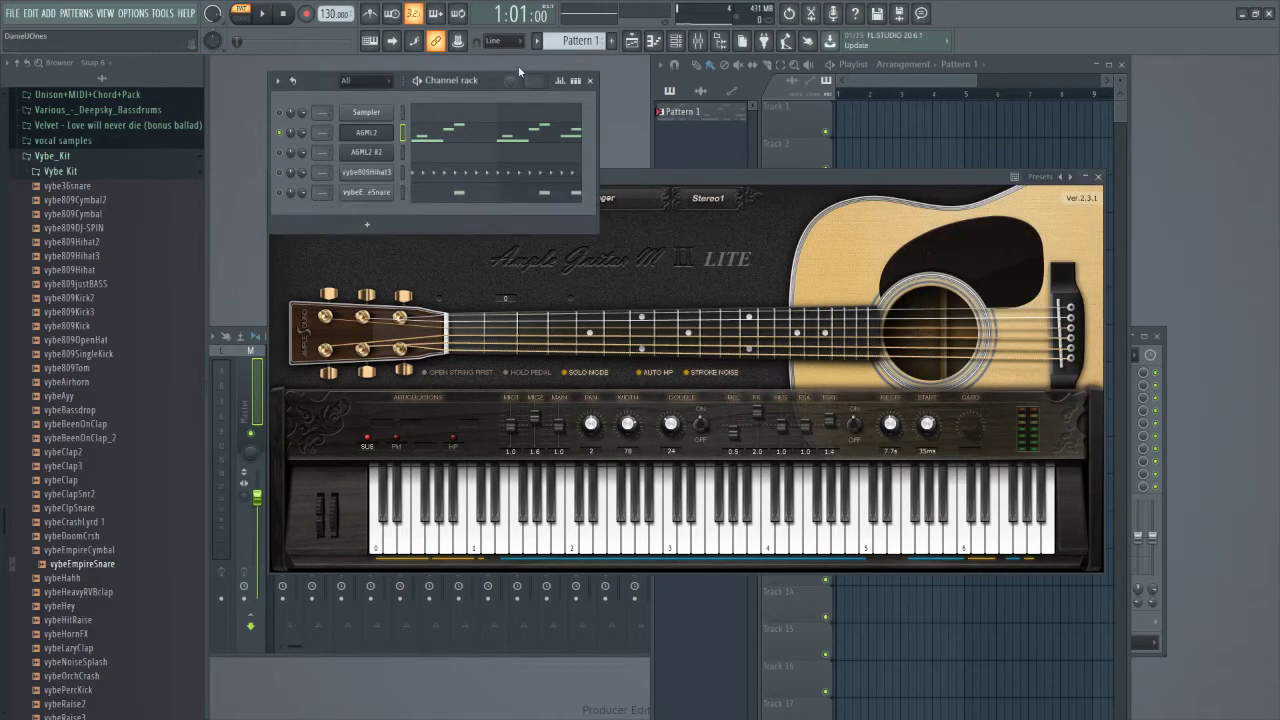
key("F4")
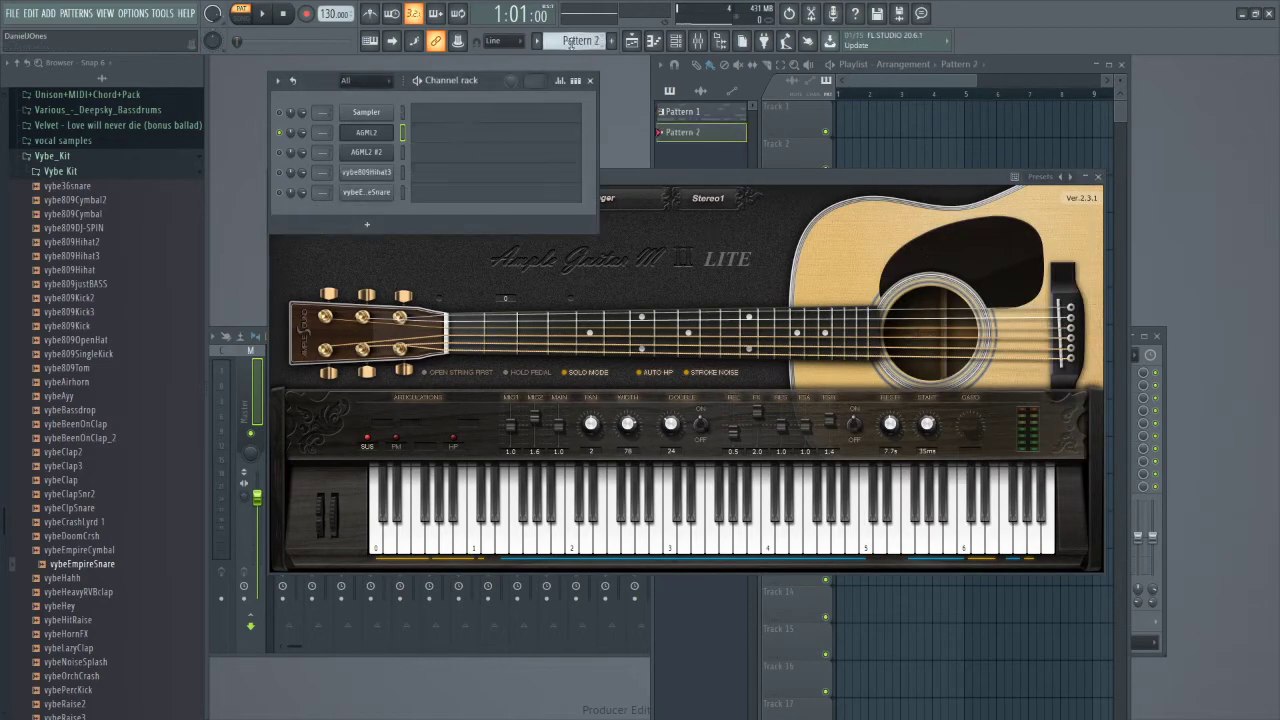
left_click(362, 154)
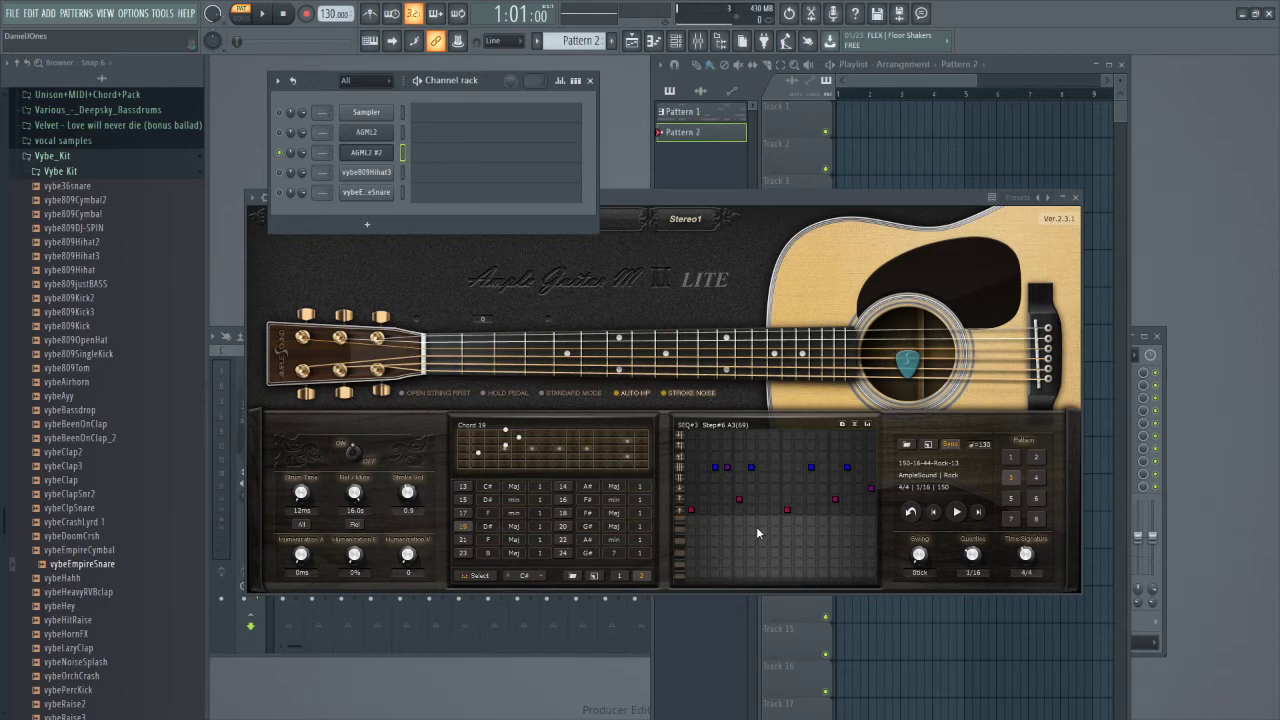
Look through the Strummer's chord root notes and compare the Detect and Select chord modes, ending in Select mode.
left_click(509, 576)
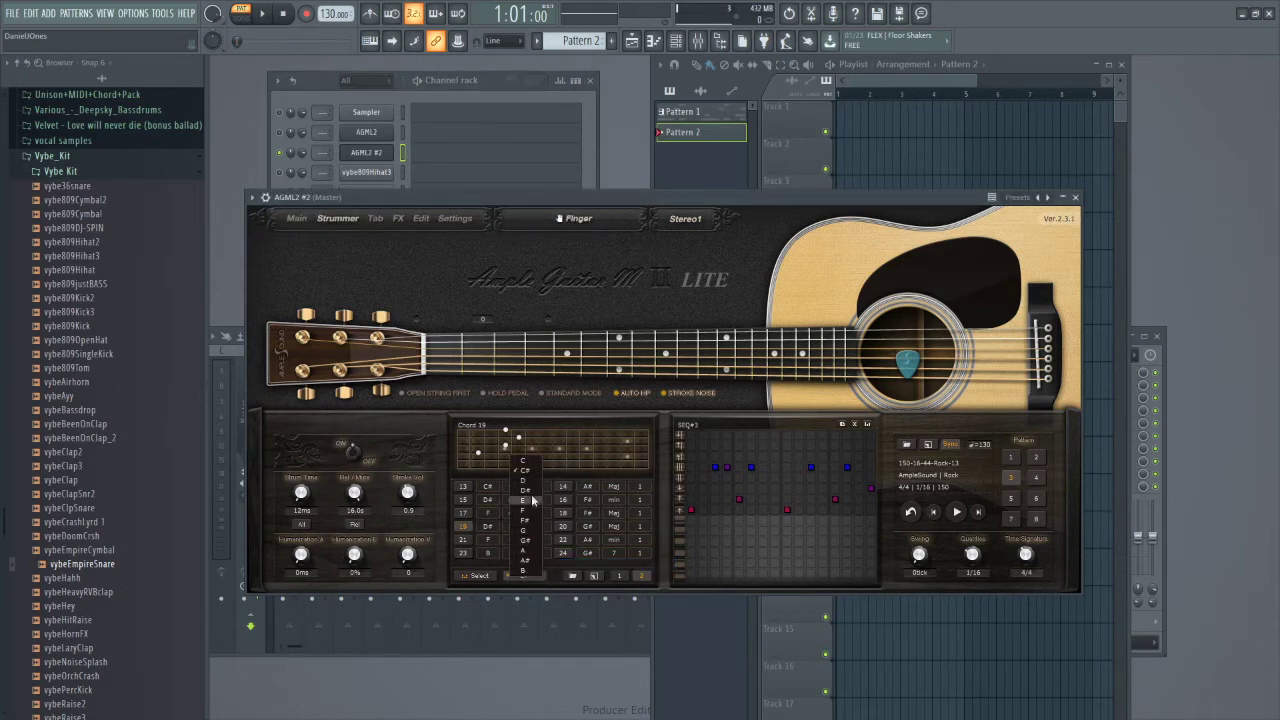
left_click(488, 577)
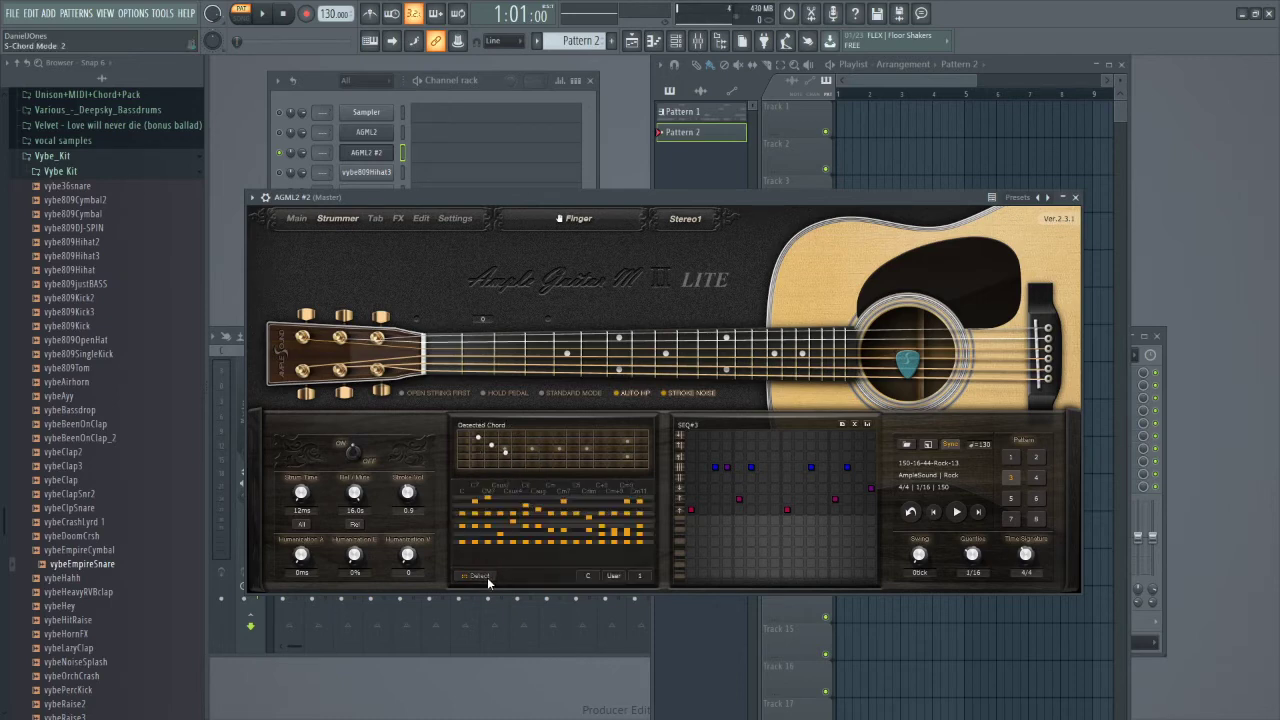
left_click(484, 577)
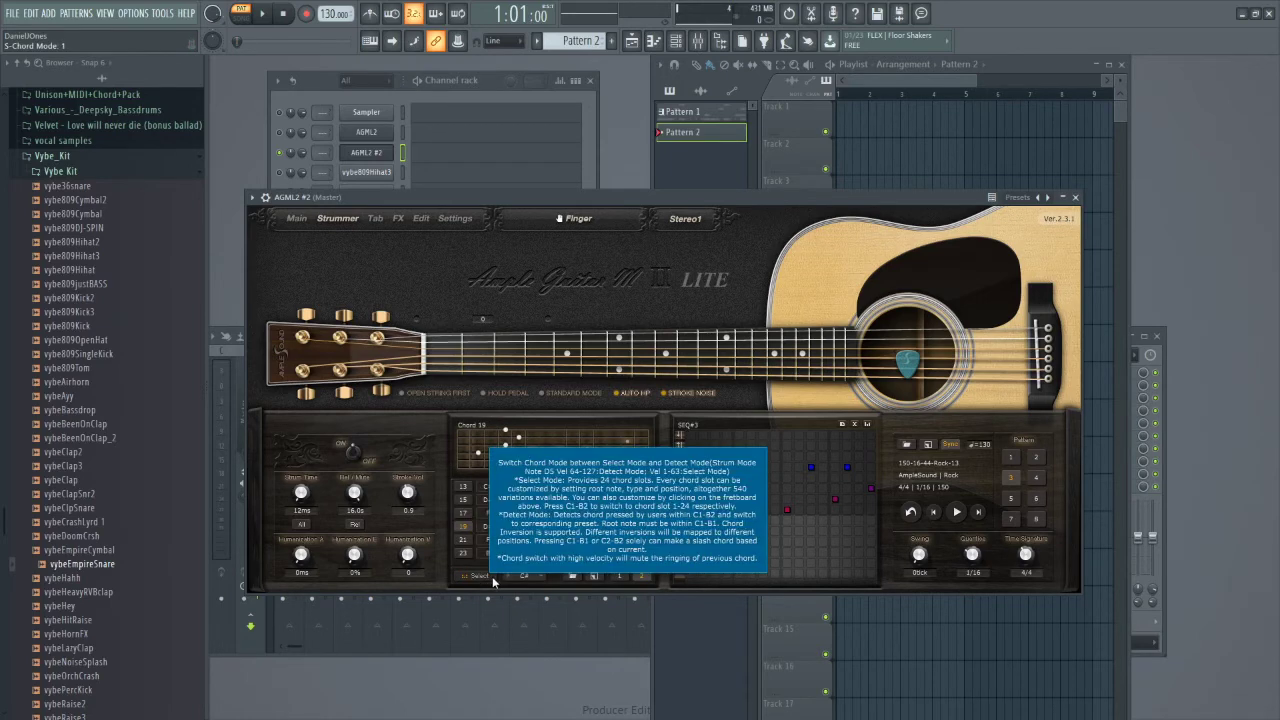
left_click(476, 578)
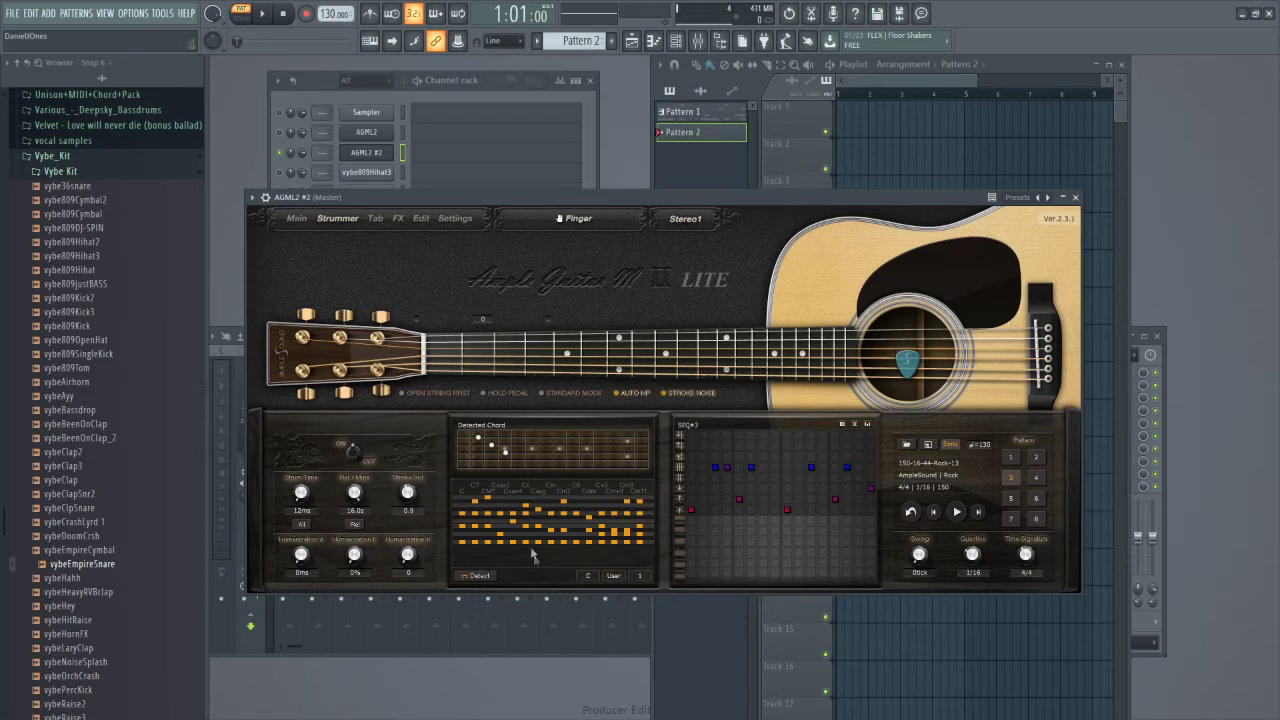
left_click(468, 577)
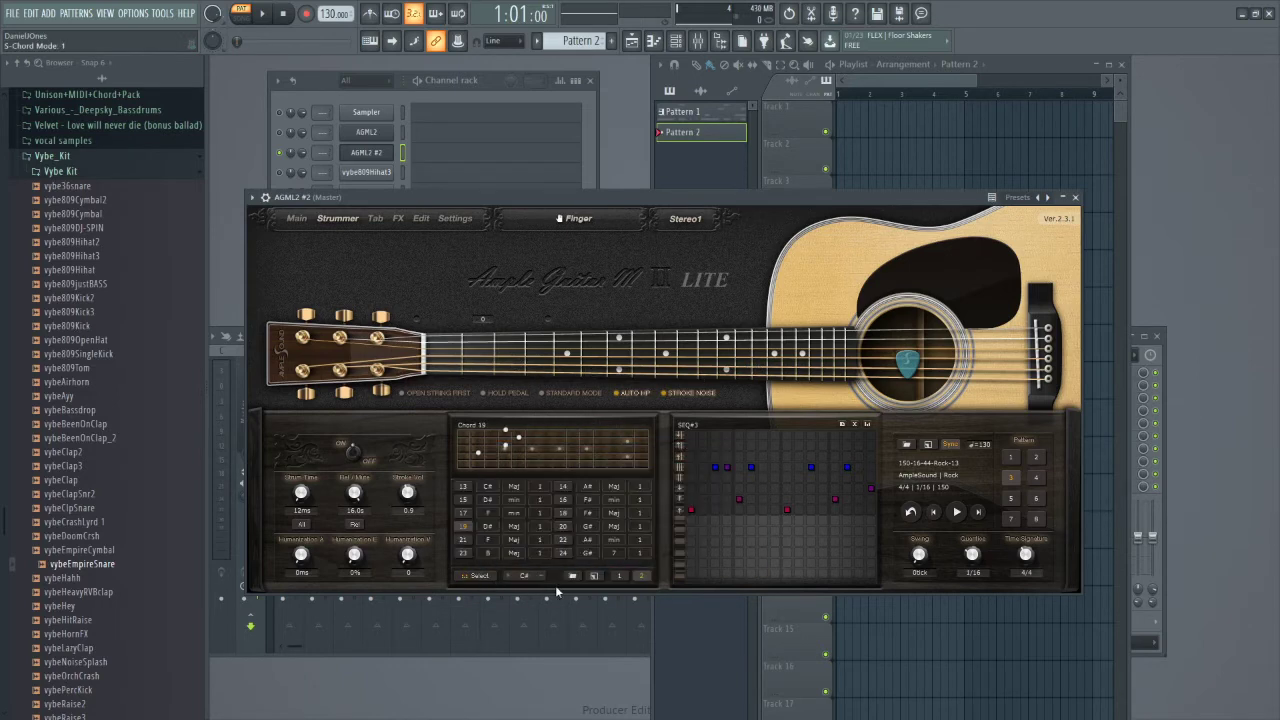
Proceed past the unsaved chords warning, look through the available Chord Banks and close the list without loading one.
left_click(572, 577)
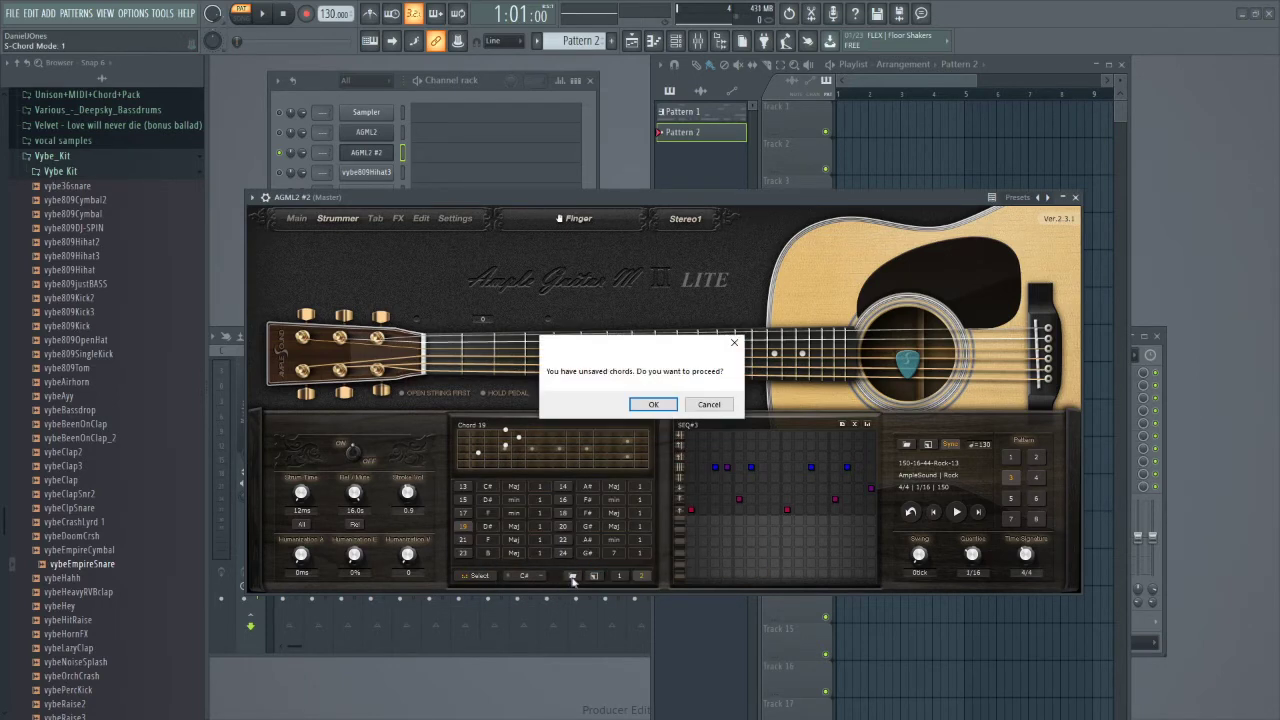
left_click(653, 404)
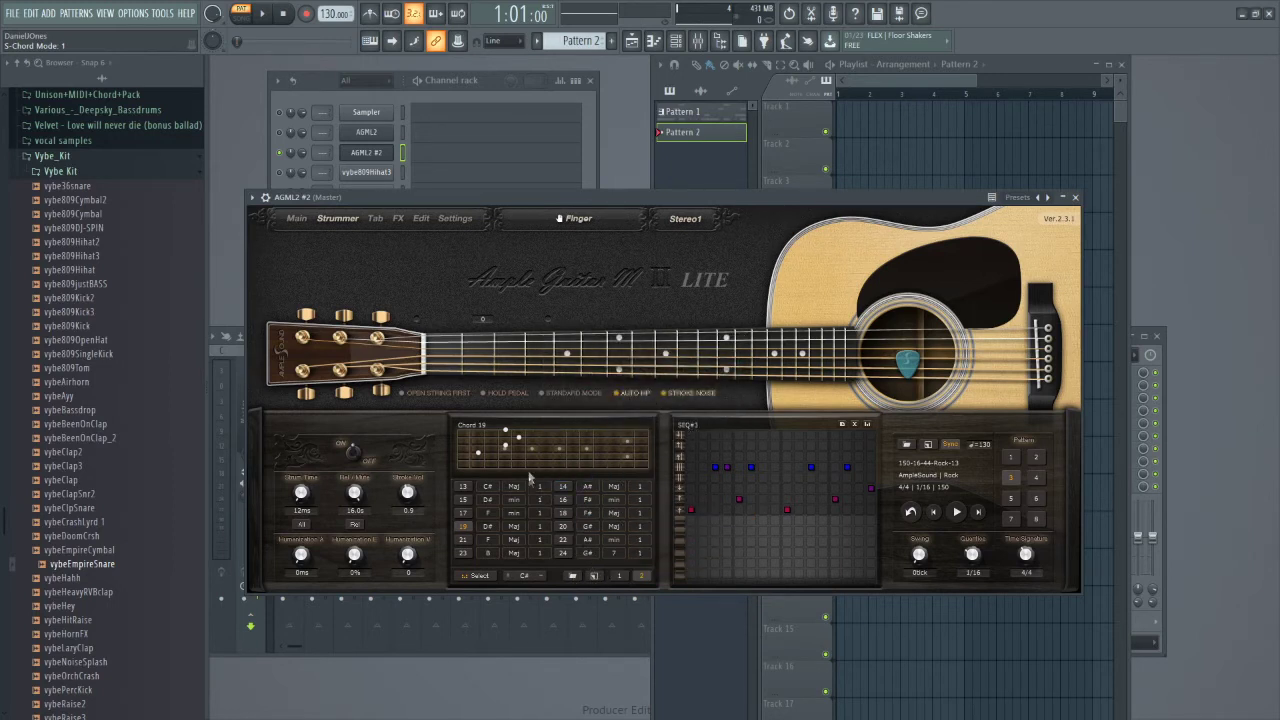
left_click(579, 577)
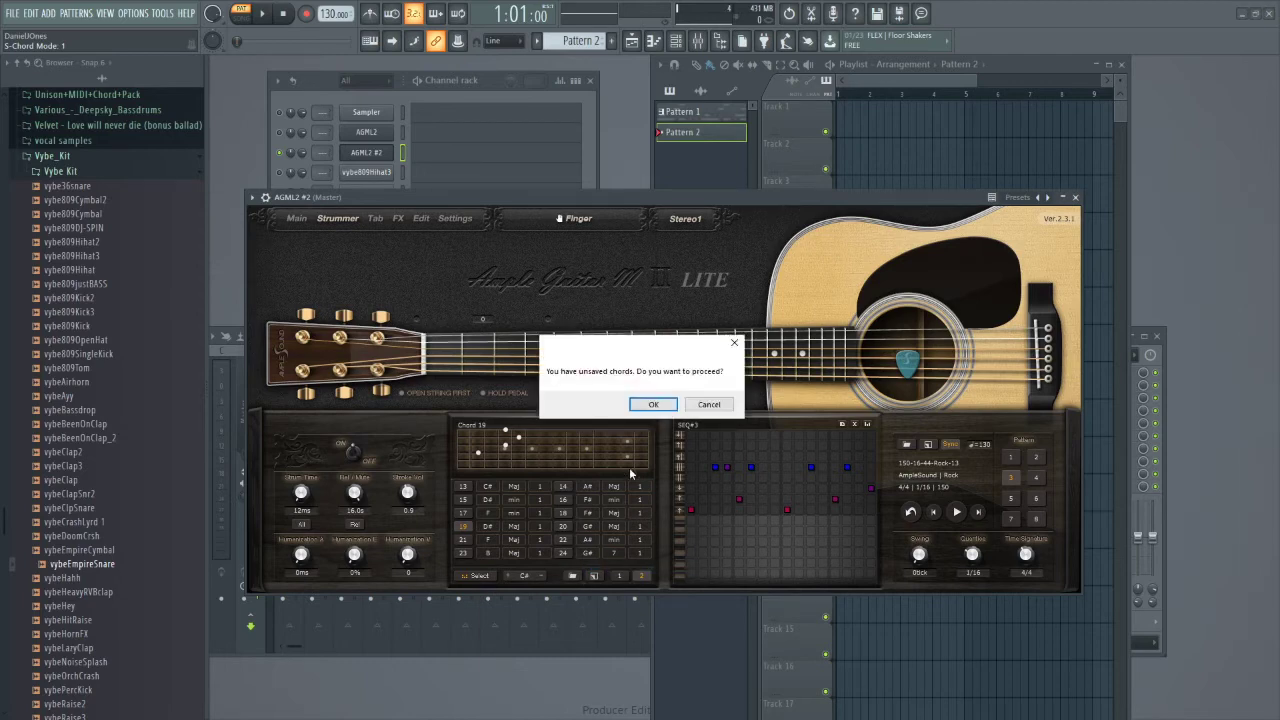
left_click(660, 406)
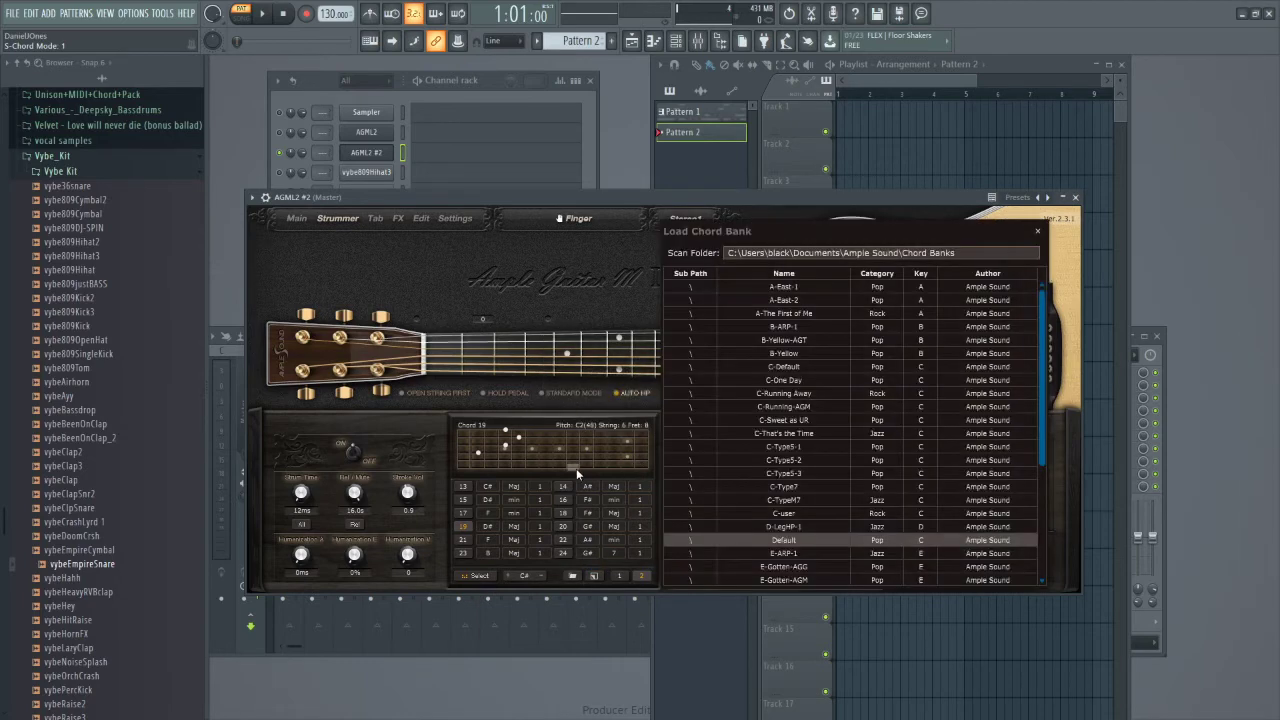
scroll(925, 424, "down", 5)
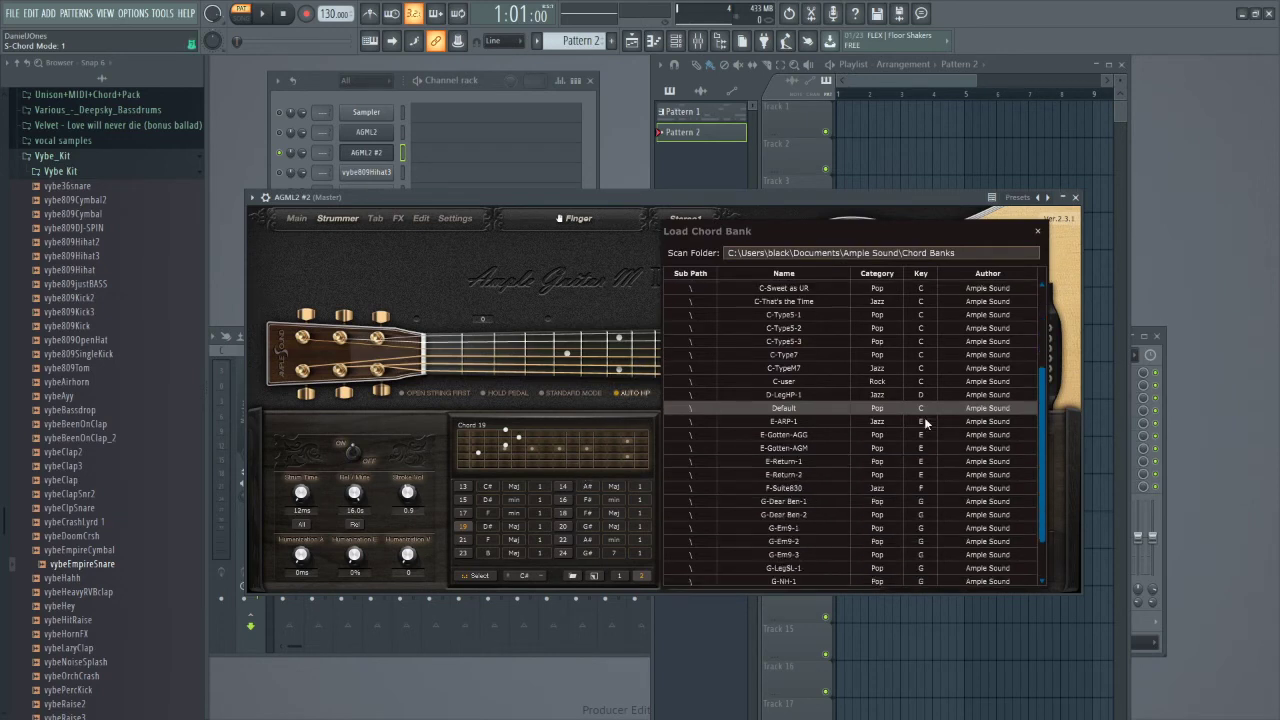
scroll(925, 424, "up", 5)
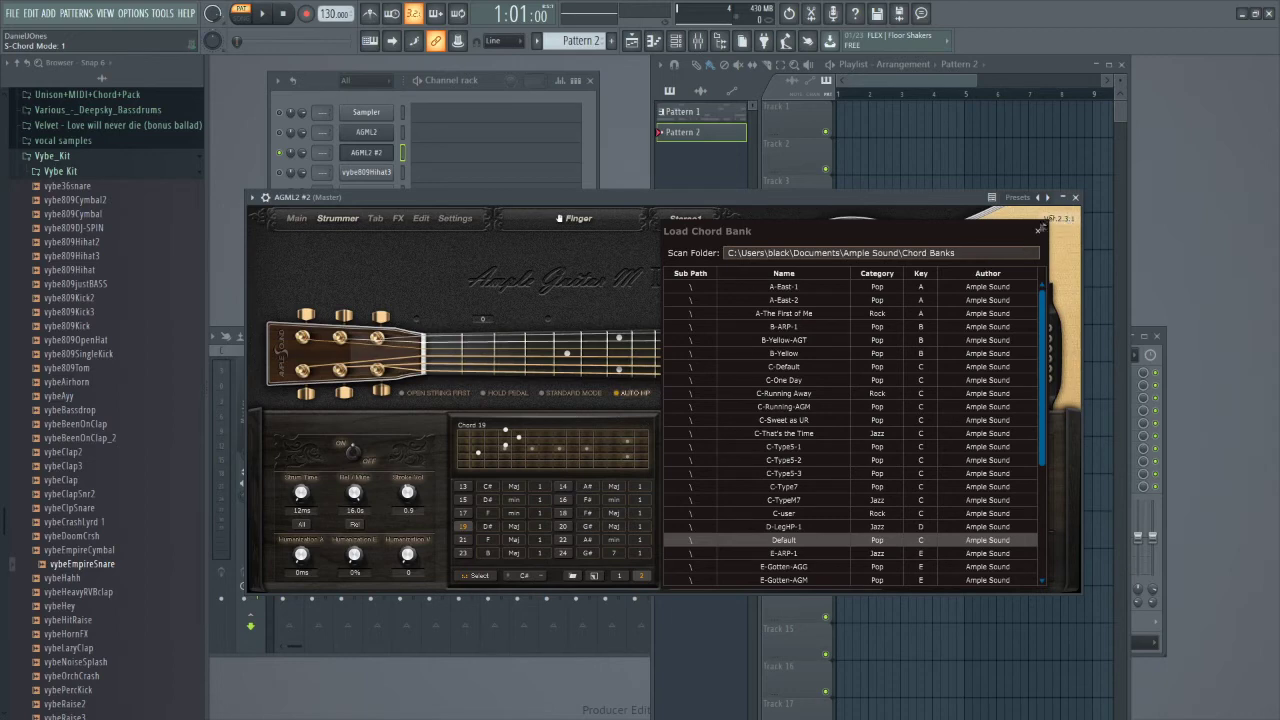
left_click(1037, 230)
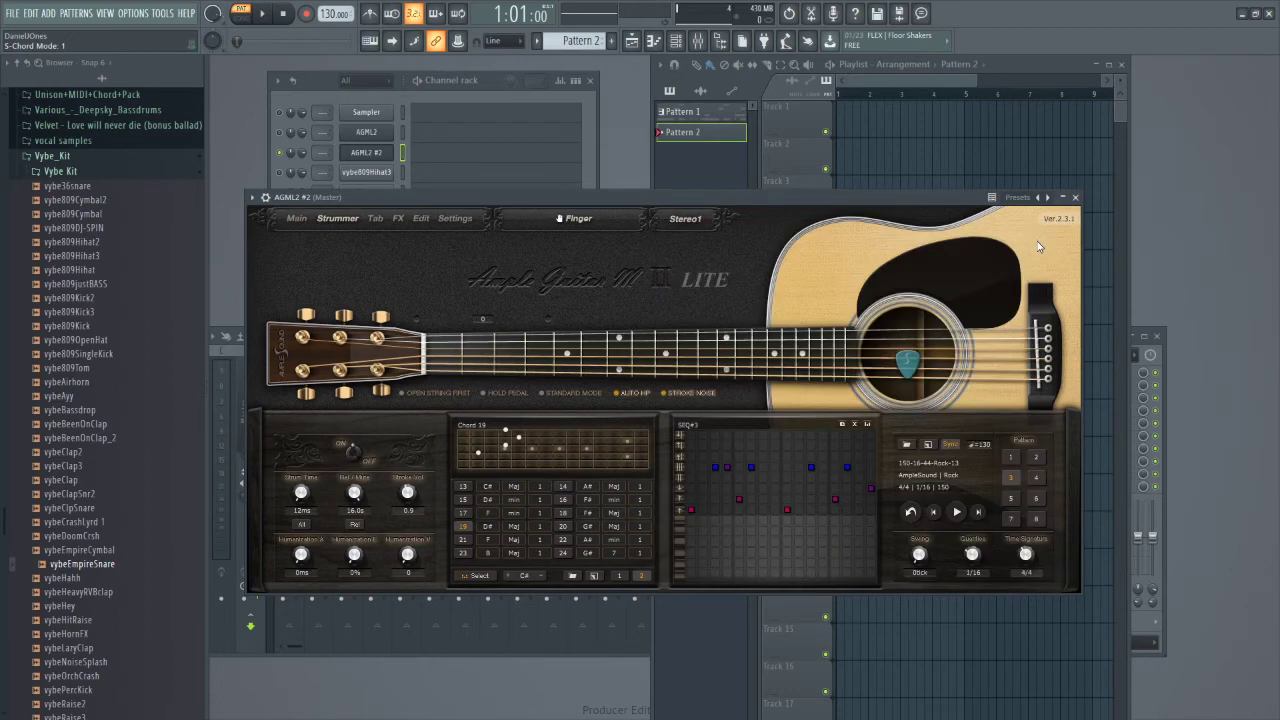
Audition several of the Strummer's built-in patterns by playing different notes, ending with pattern 6.
key("s")
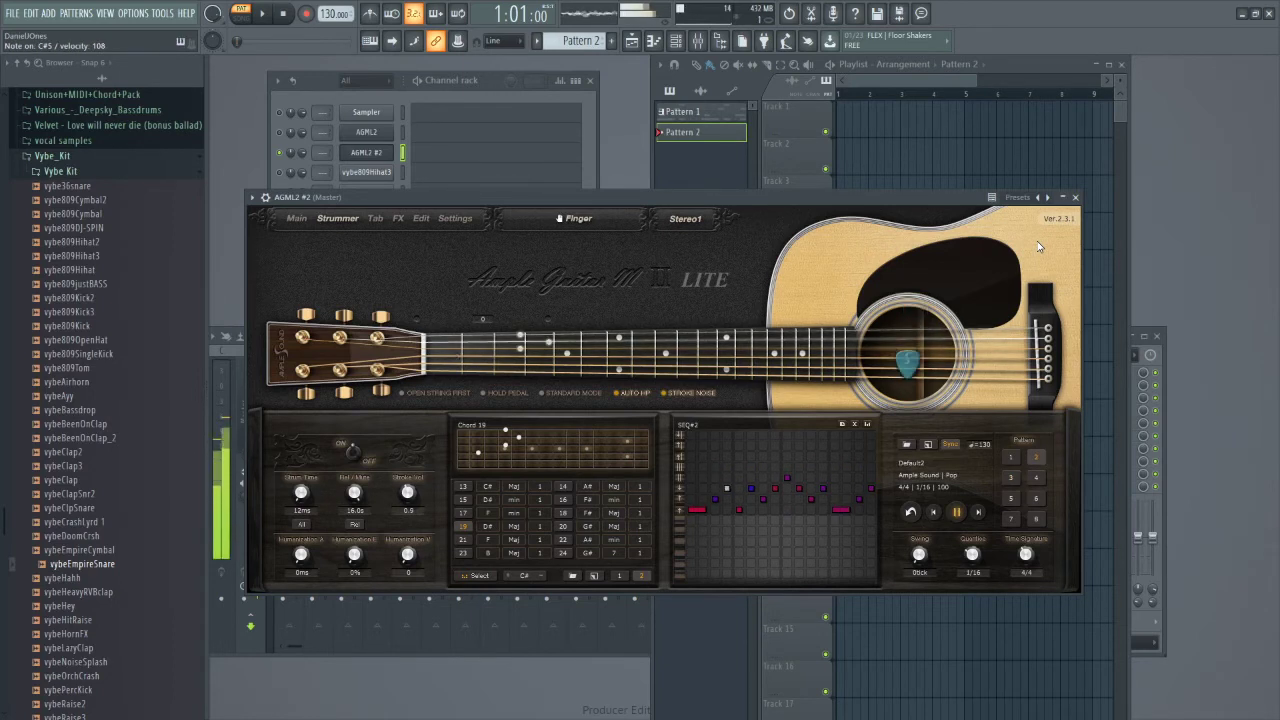
key("g")
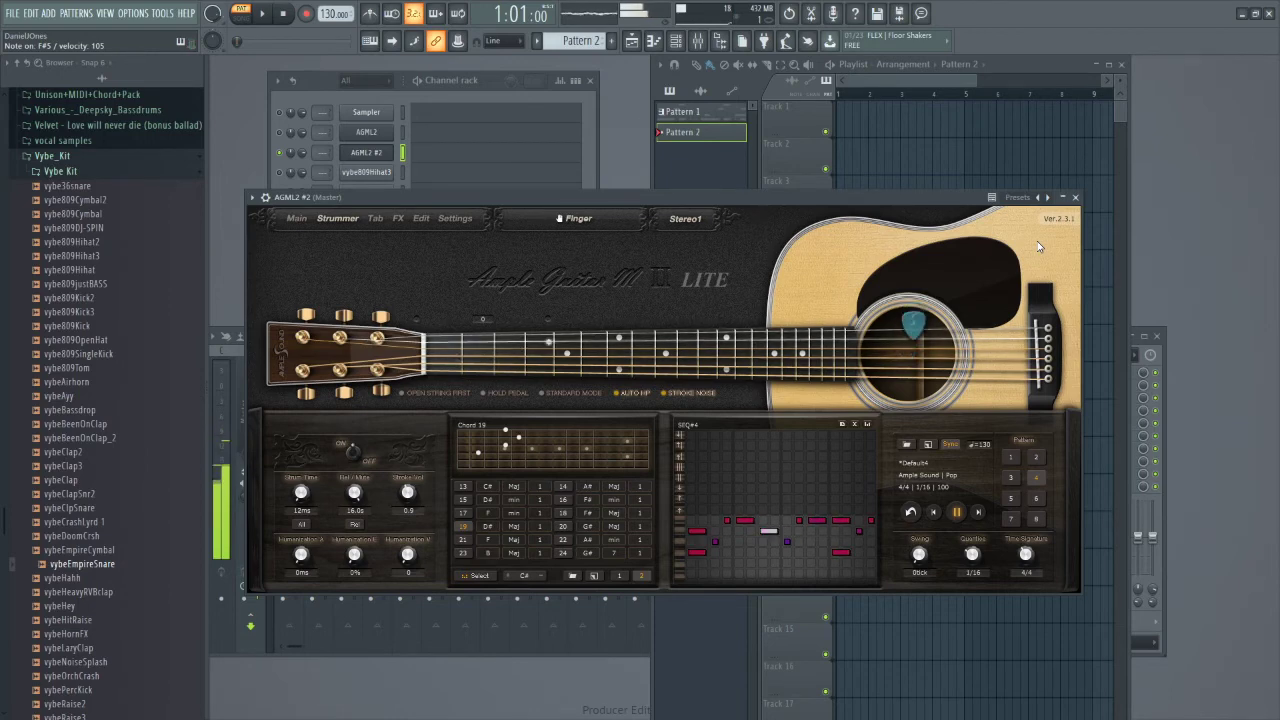
key("g")
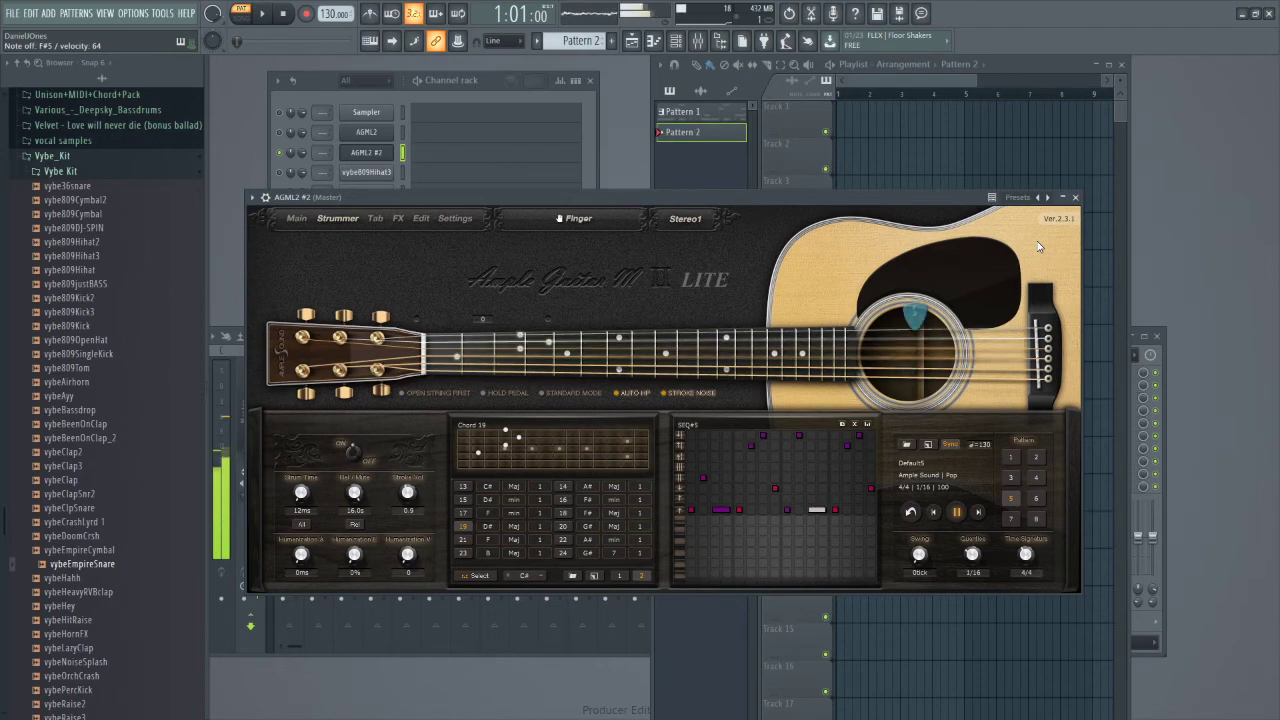
key("j")
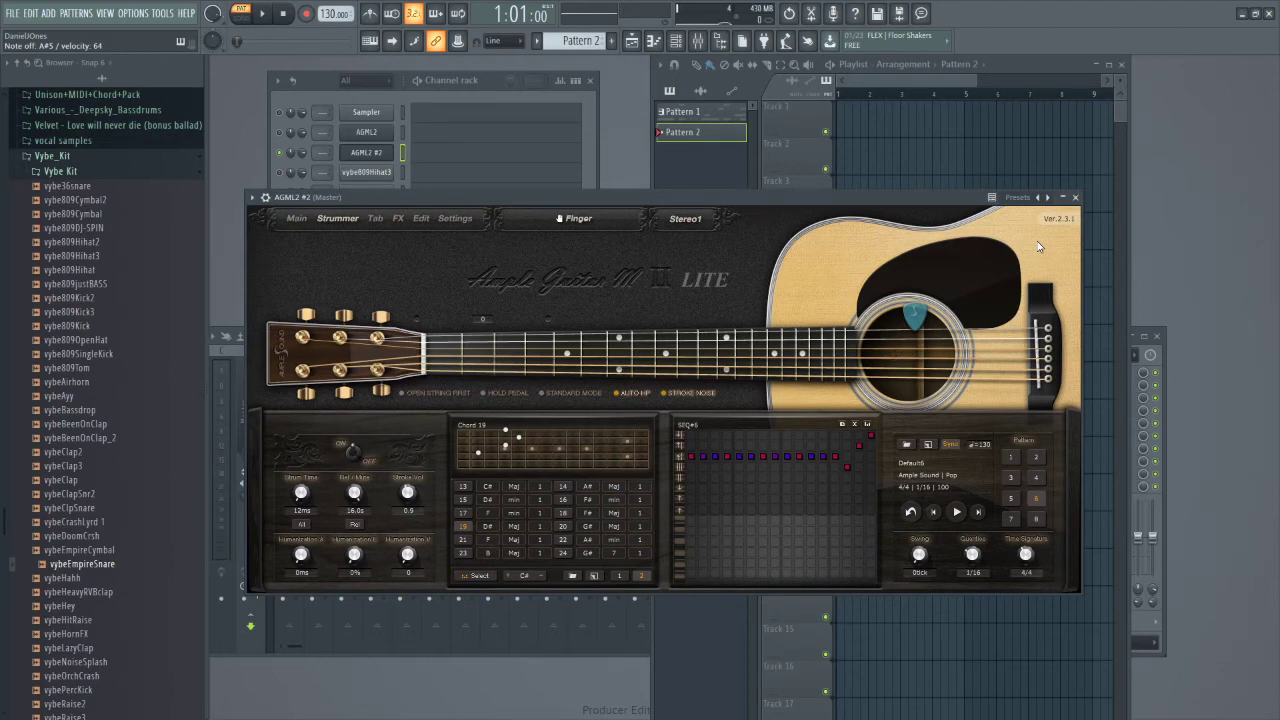
Move several notes of strum pattern 6 to different rows in the sequencer grid to vary the melody.
left_click(739, 477)
left_click(766, 499)
left_click(787, 445)
left_click(811, 488)
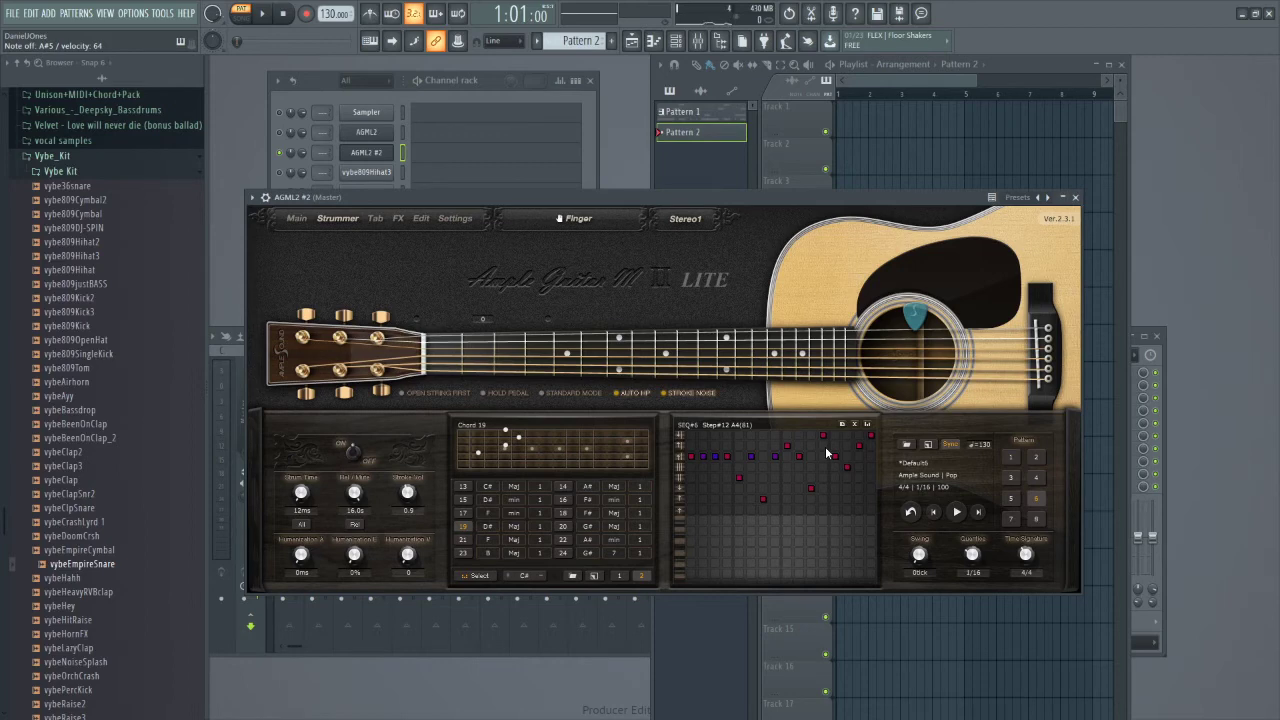
Switch the guitar's play mode to Solo Mode, set the project tempo to 120 BPM and audition the strum pattern.
left_click(561, 394)
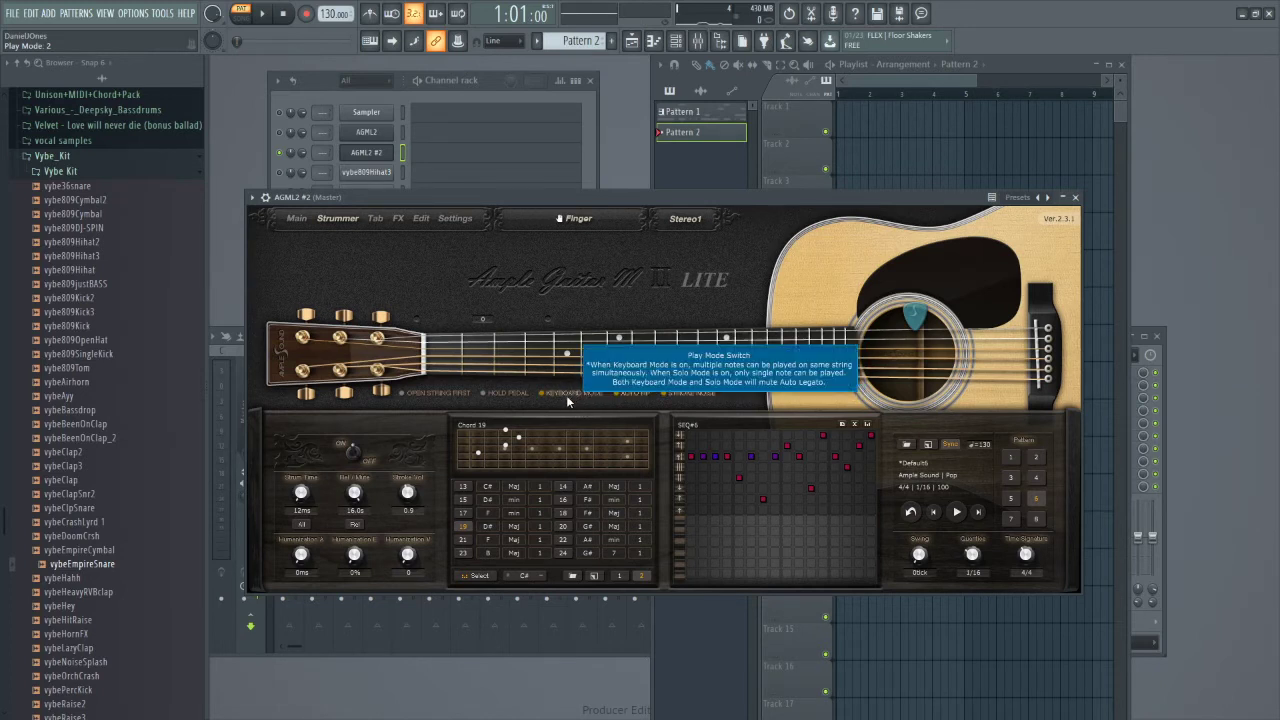
left_click(578, 394)
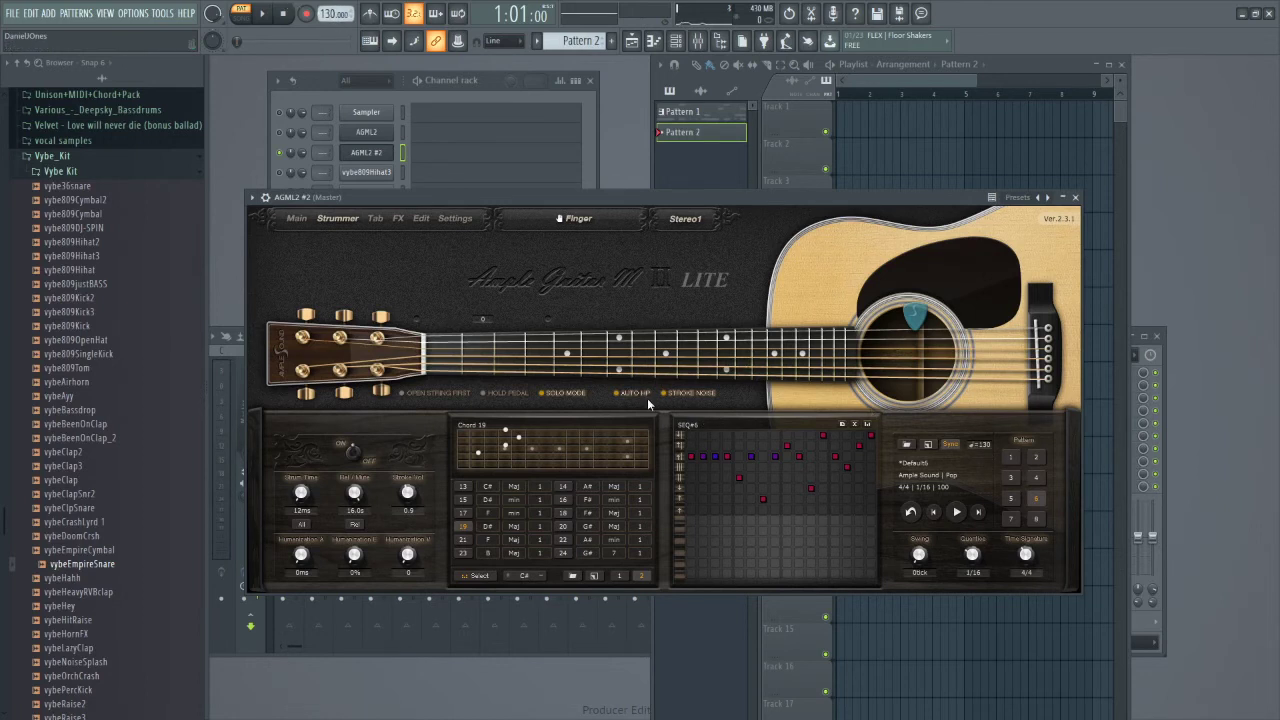
right_click(332, 15)
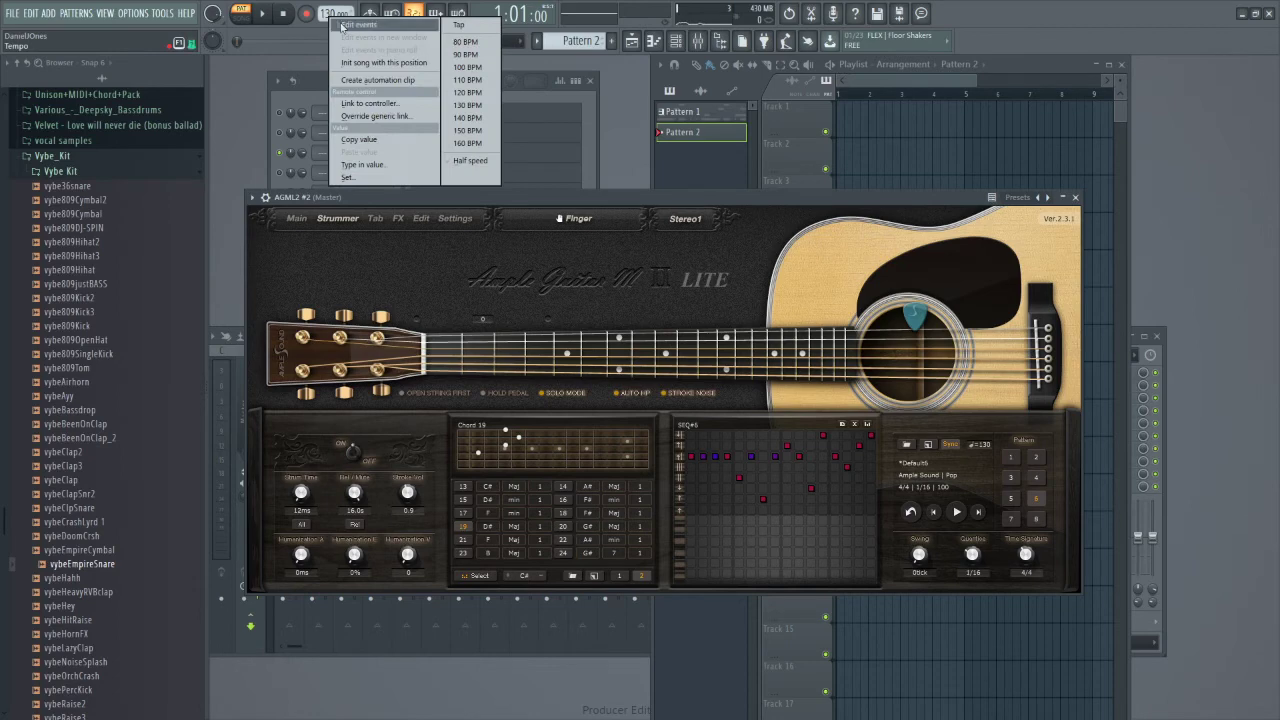
left_click(480, 93)
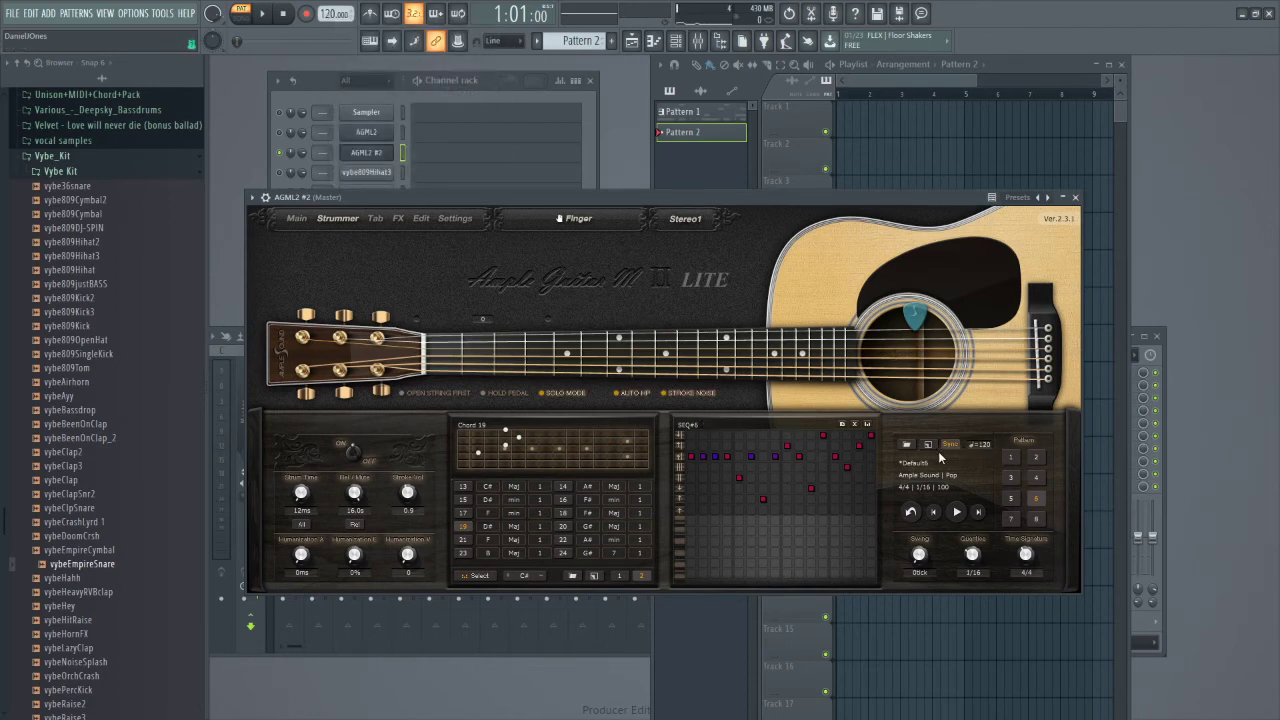
key("j")
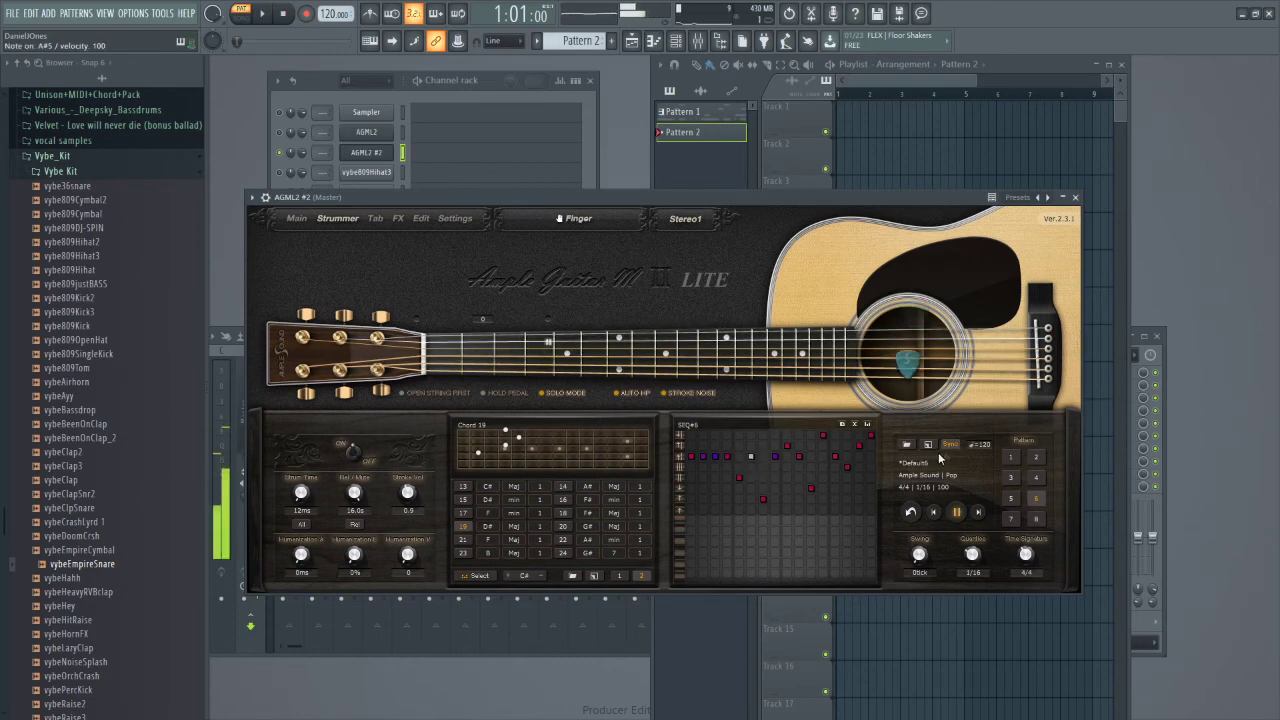
Toggle the strum sequencer's Sync and adjust its Swing to 44 ticks while auditioning the pattern.
left_click(949, 446)
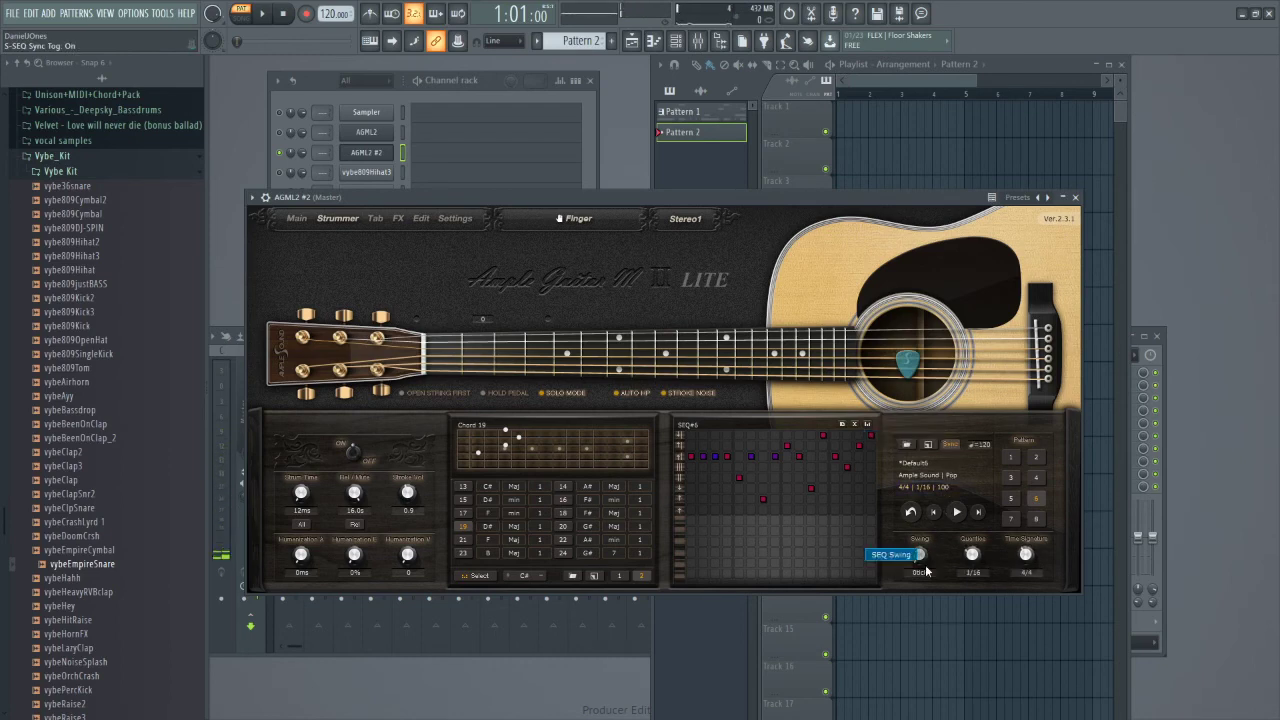
left_click_drag(918, 558, 923, 518)
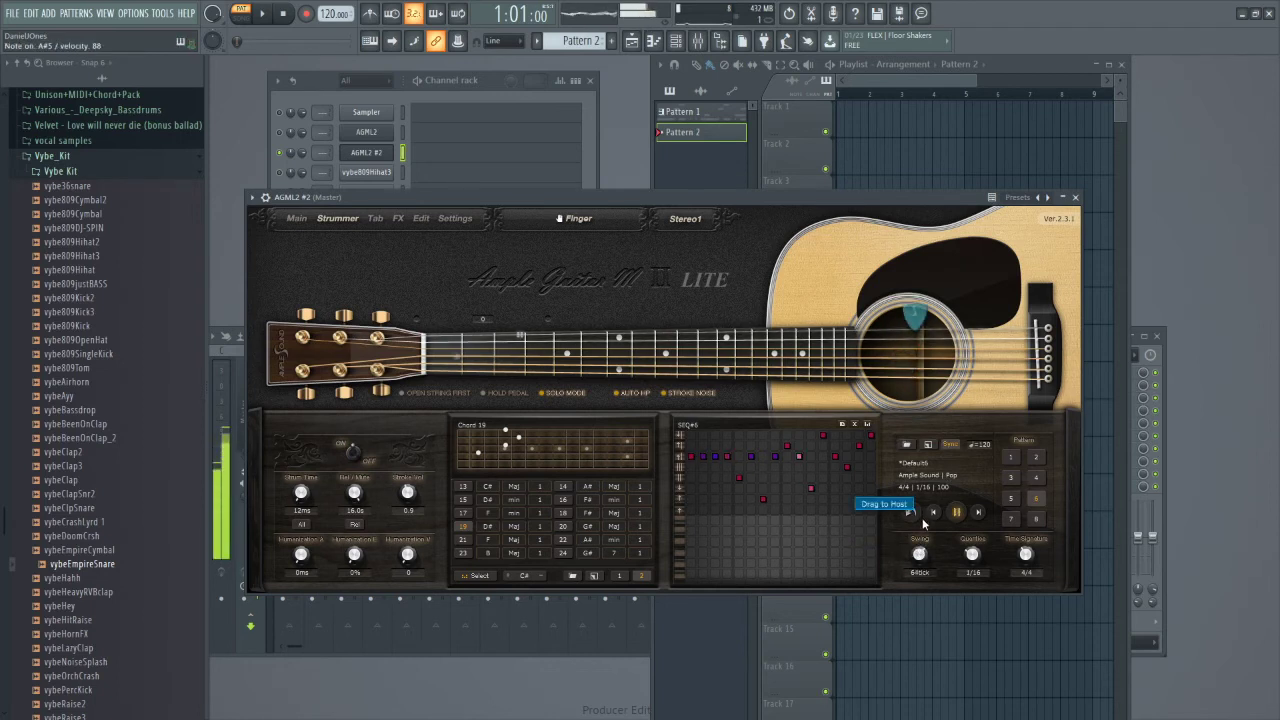
left_click_drag(920, 565, 918, 575)
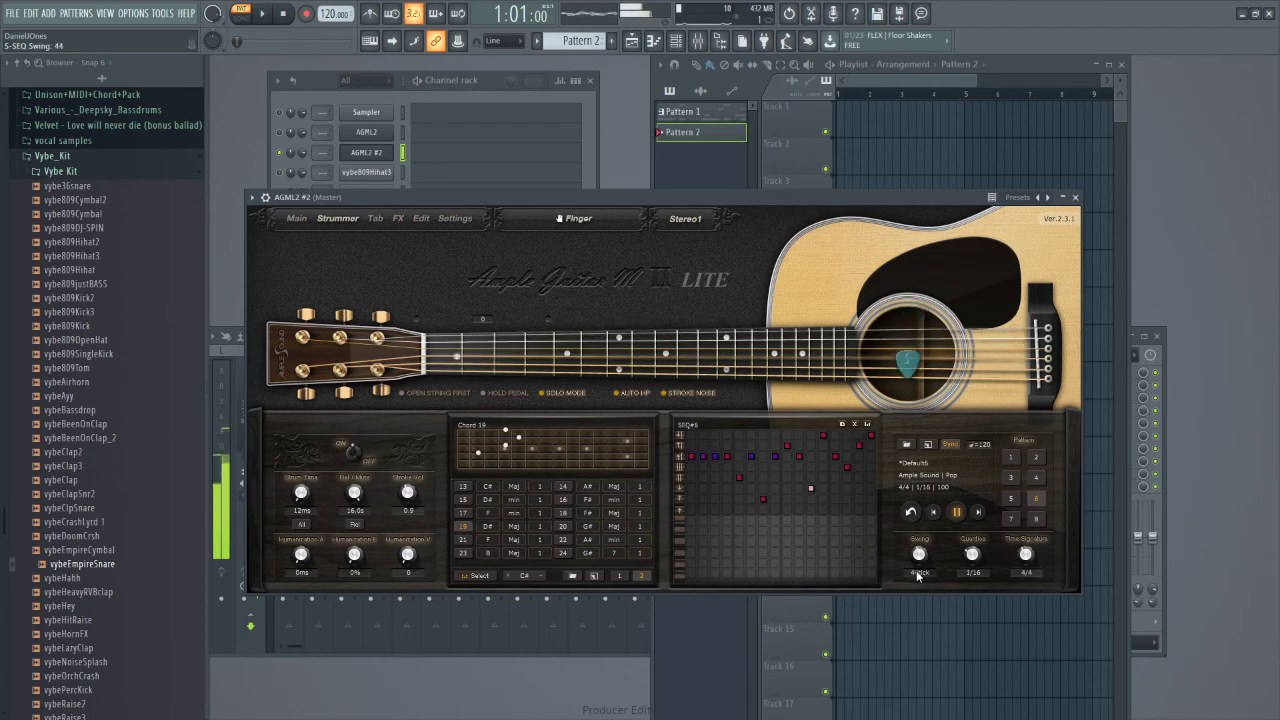
Clear all notes from strum pattern 6 and open the sequencer's list of values from 10 to 120.
left_click(854, 425)
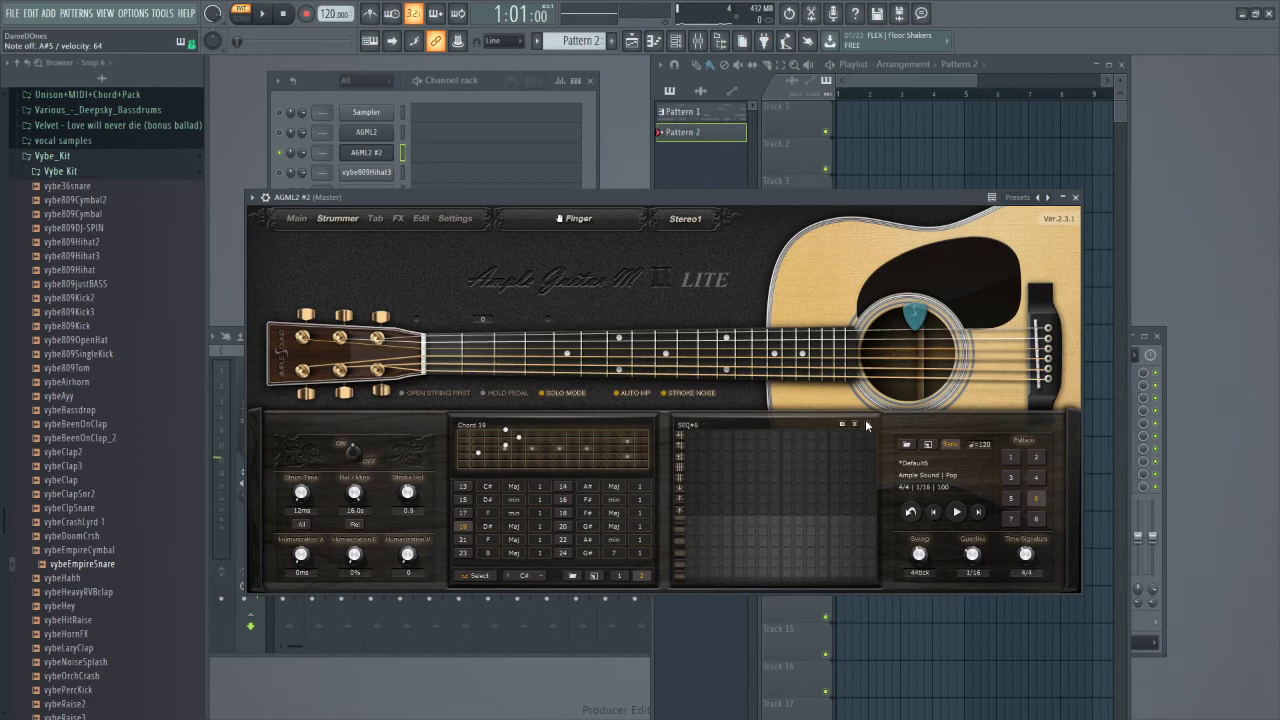
left_click(866, 426)
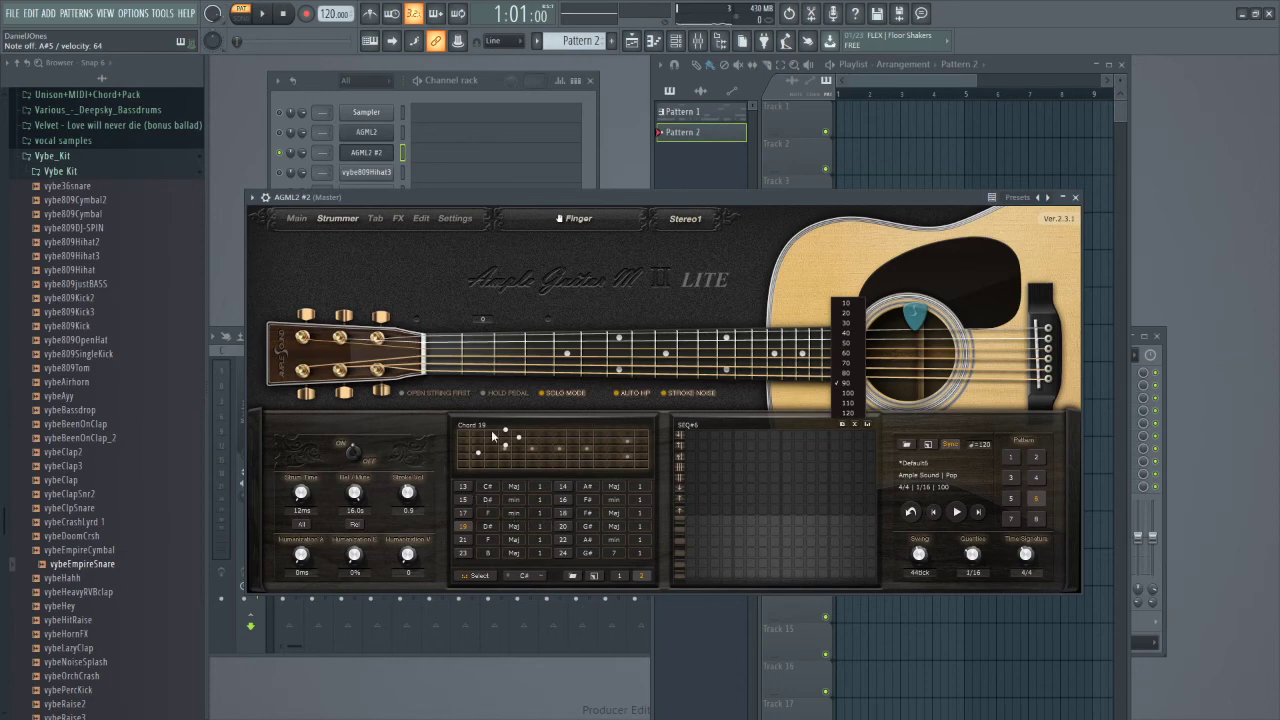
Switch to Chrome and look over the Microsoft Support article on the Visual C++ 2013 Redistributable Package update.
left_click(1242, 14)
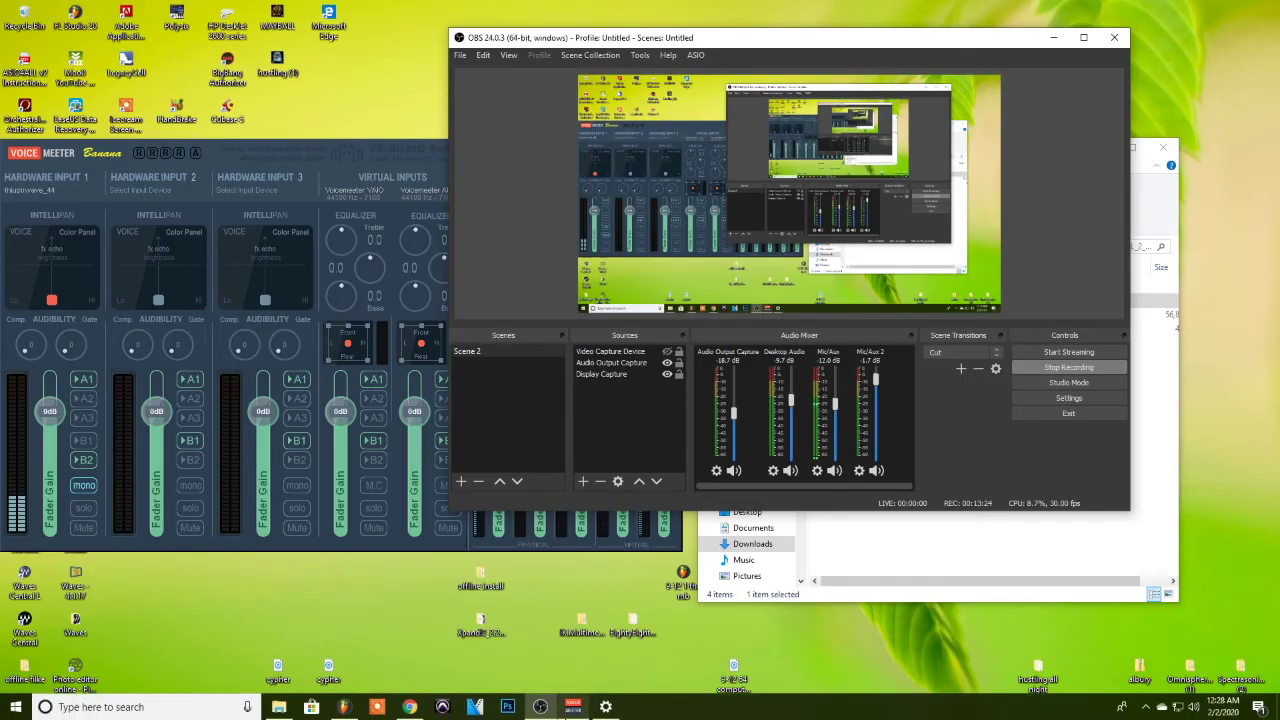
left_click(410, 707)
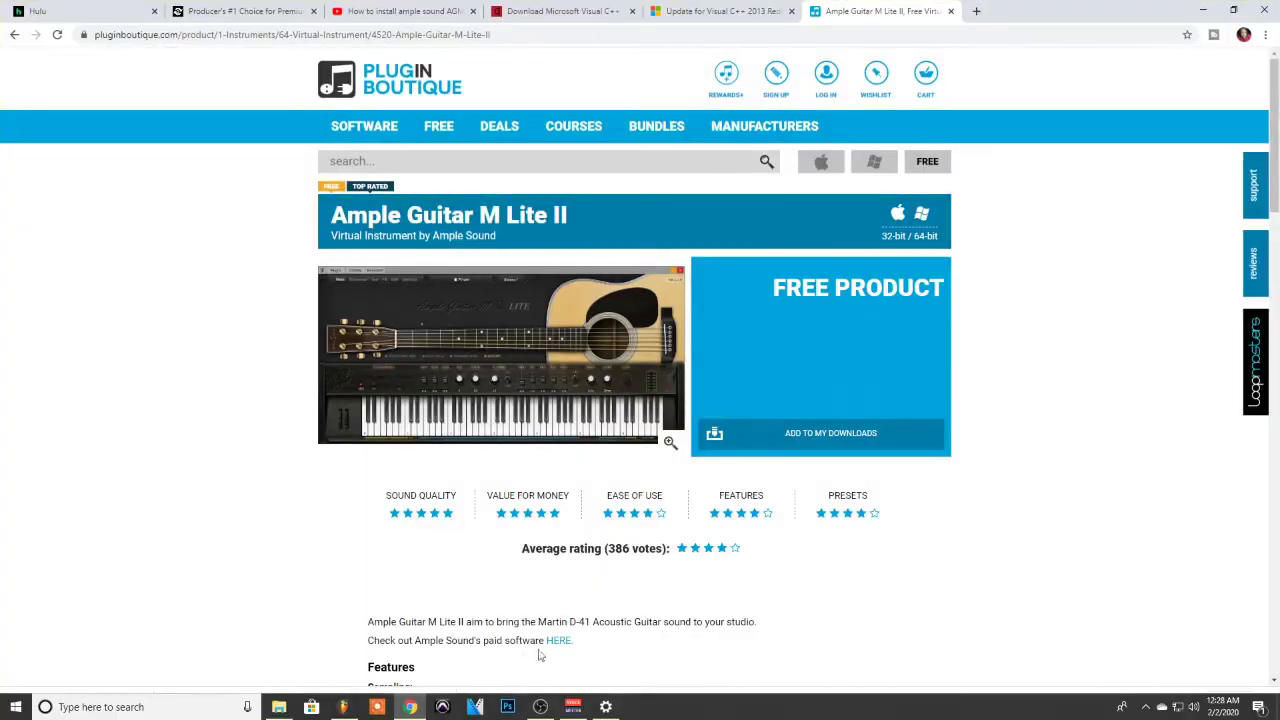
left_click(722, 11)
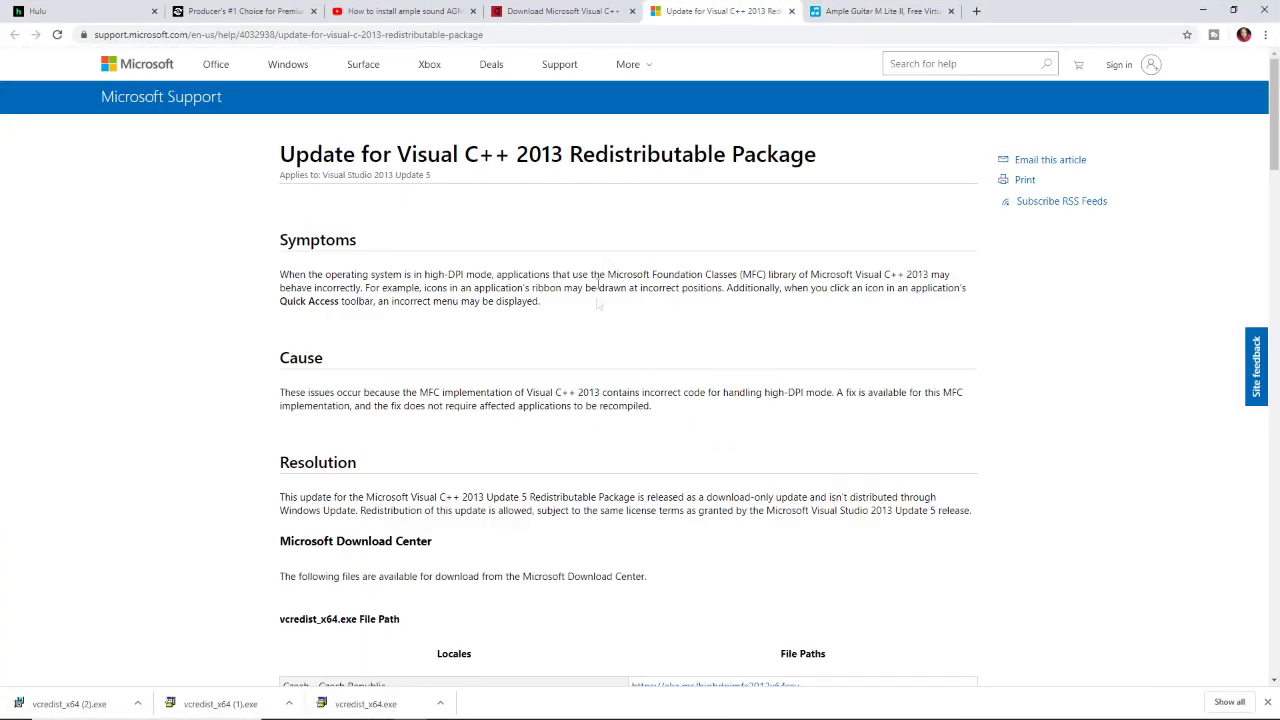
scroll(606, 390, "down", 2)
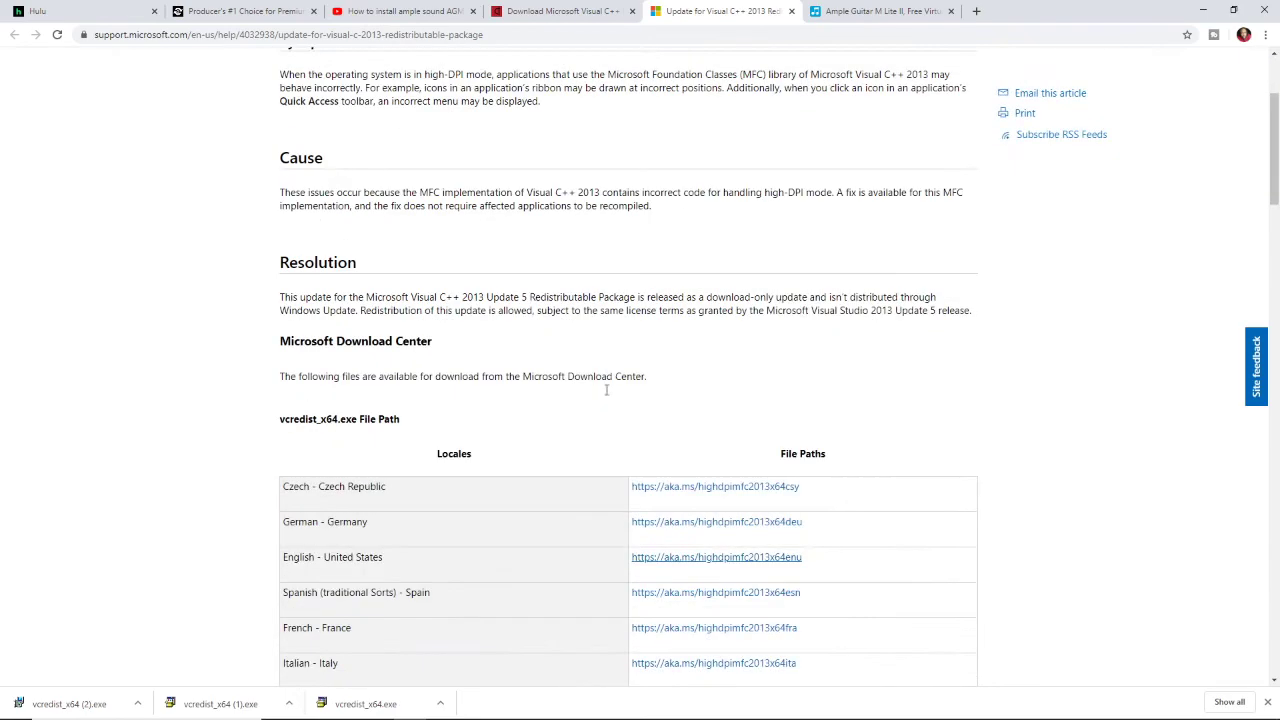
scroll(606, 395, "up", 2)
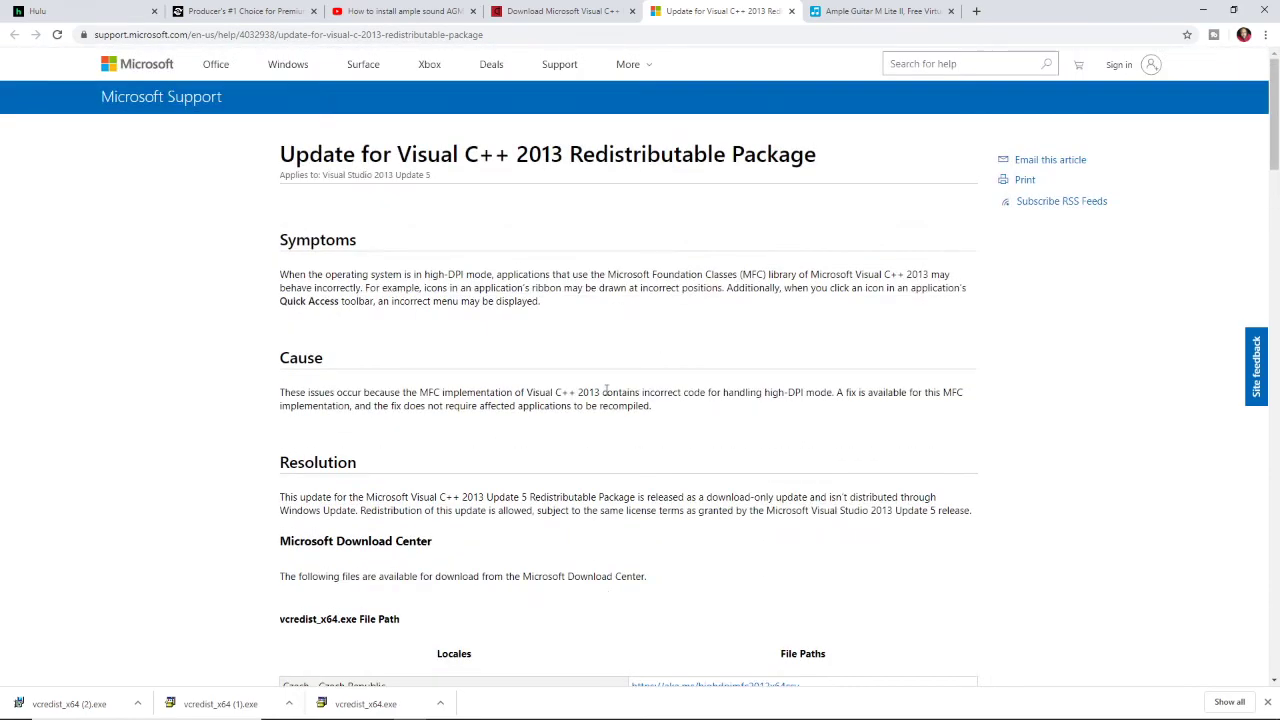
scroll(606, 390, "down", 4)
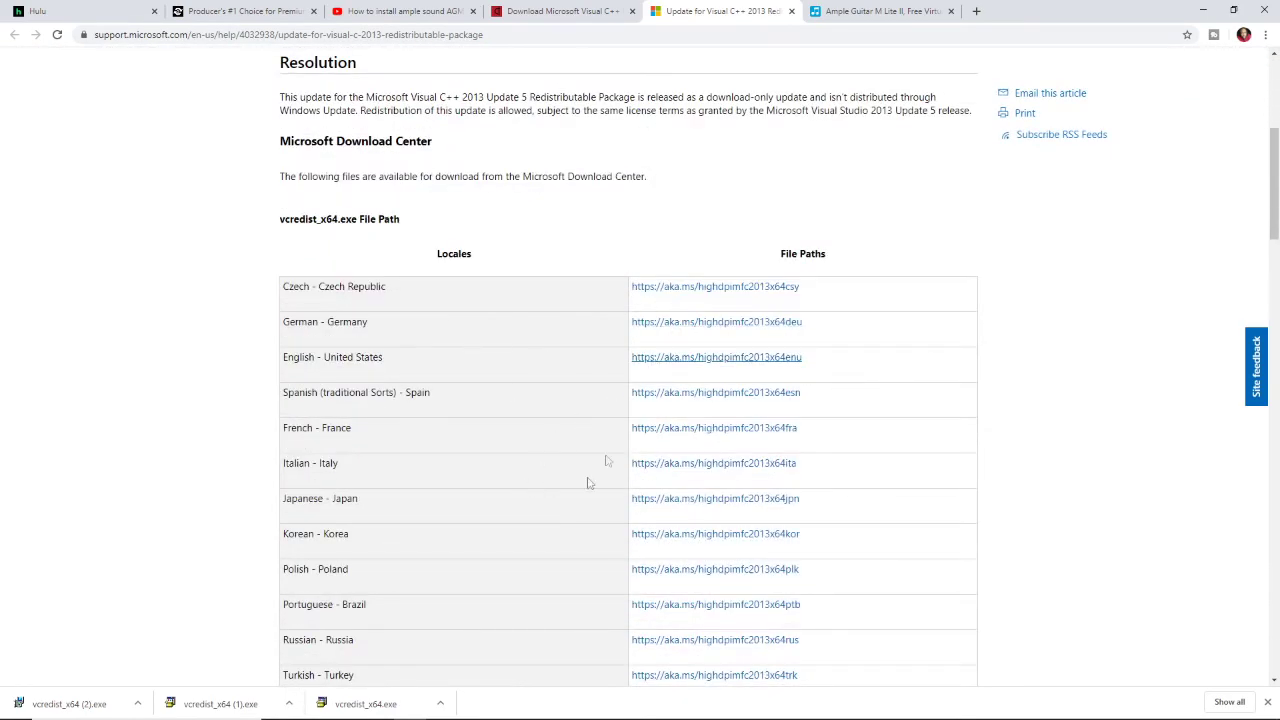
scroll(603, 463, "up", 4)
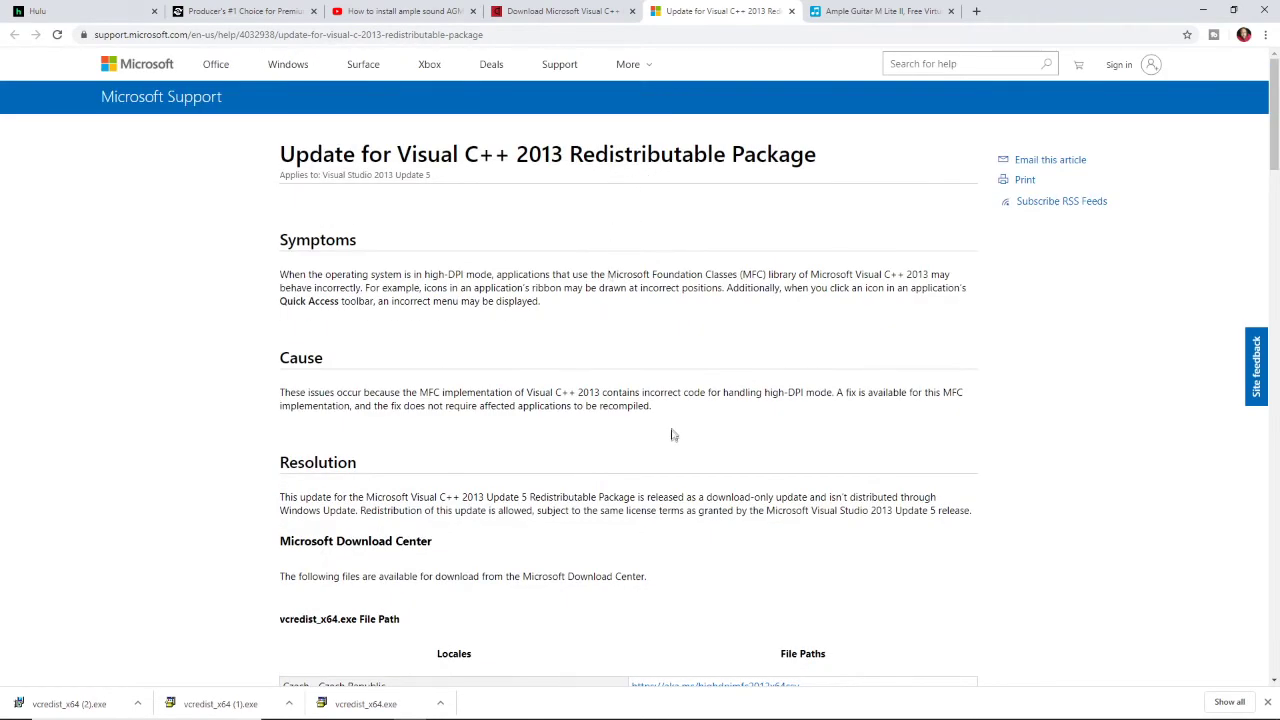
Highlight the English - United States row and its vcredist_x64.exe download link in the file path table.
scroll(672, 436, "down", 4)
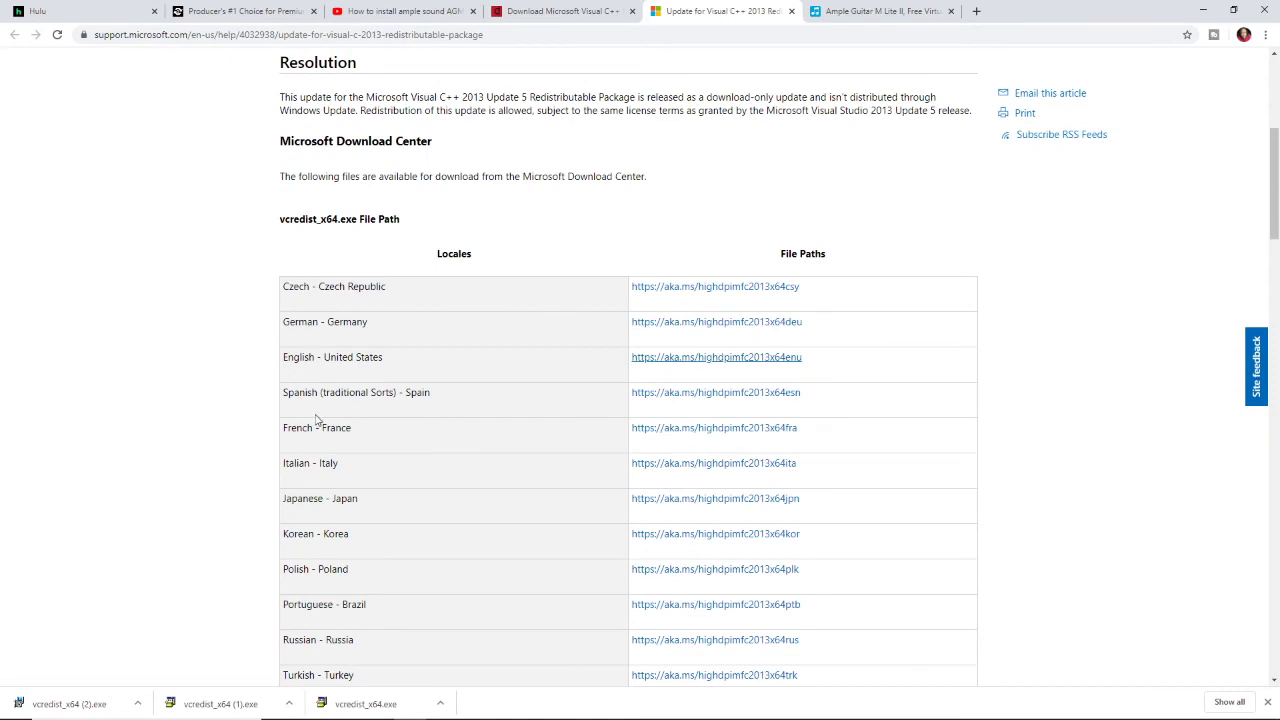
left_click_drag(274, 363, 395, 371)
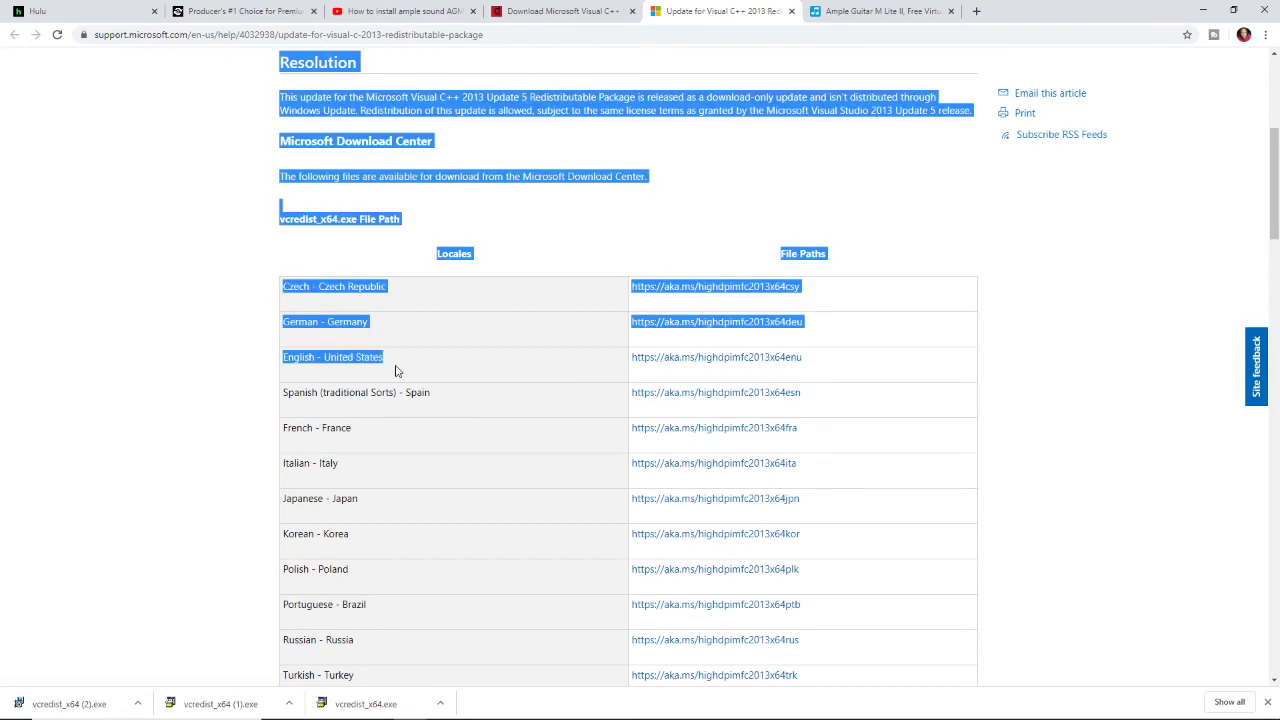
left_click_drag(876, 374, 457, 371)
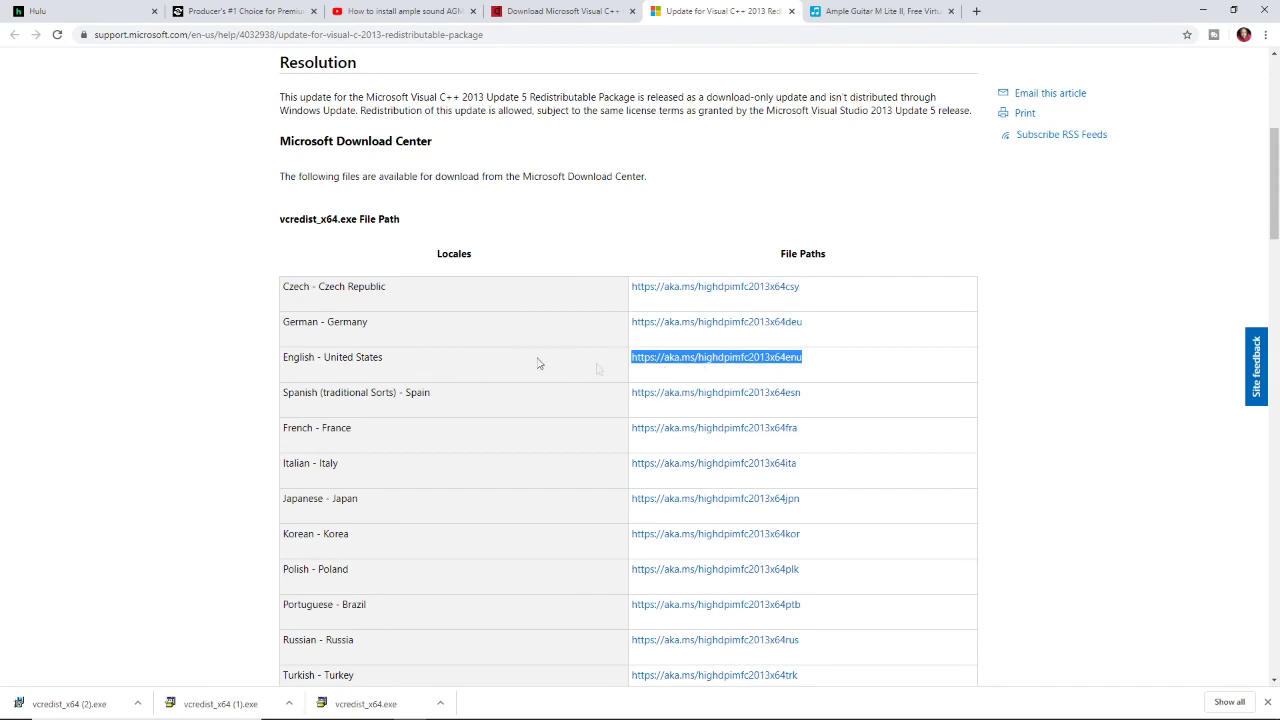
scroll(1260, 491, "up", 4)
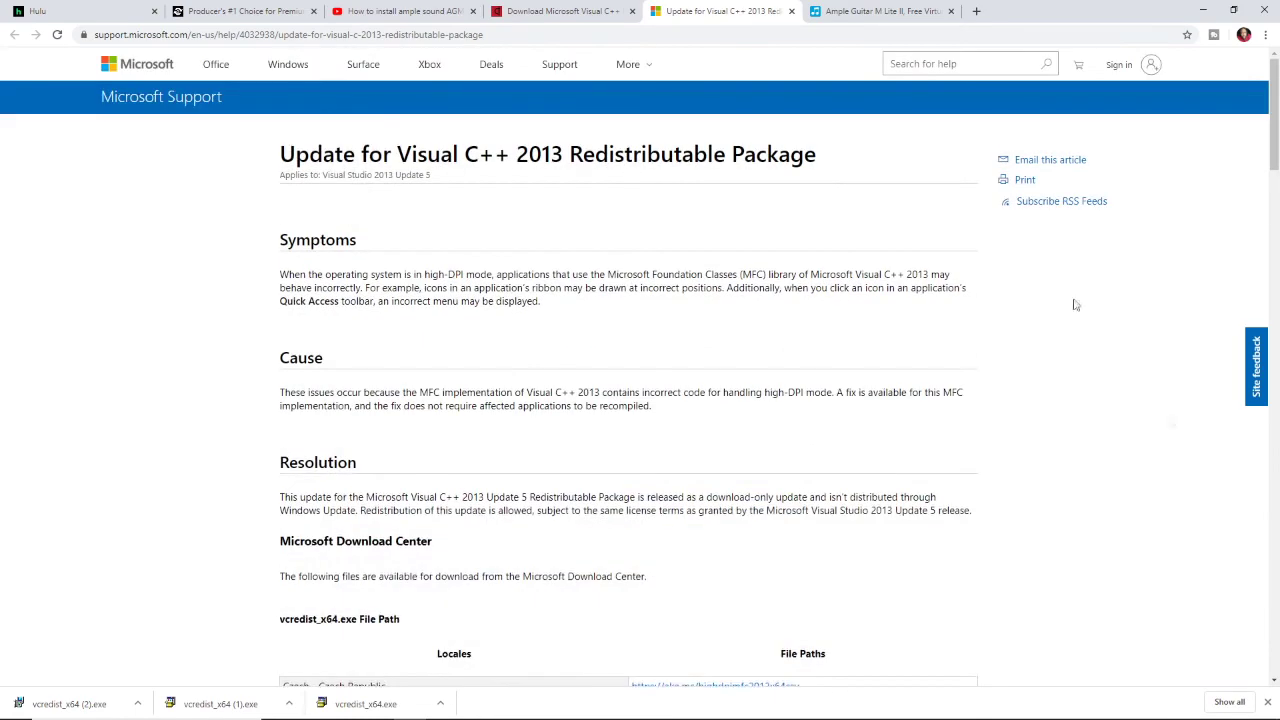
Review the Ample Guitar M Lite II product page alongside the Visual C++ 2013 update article, ending on the product page.
left_click(849, 11)
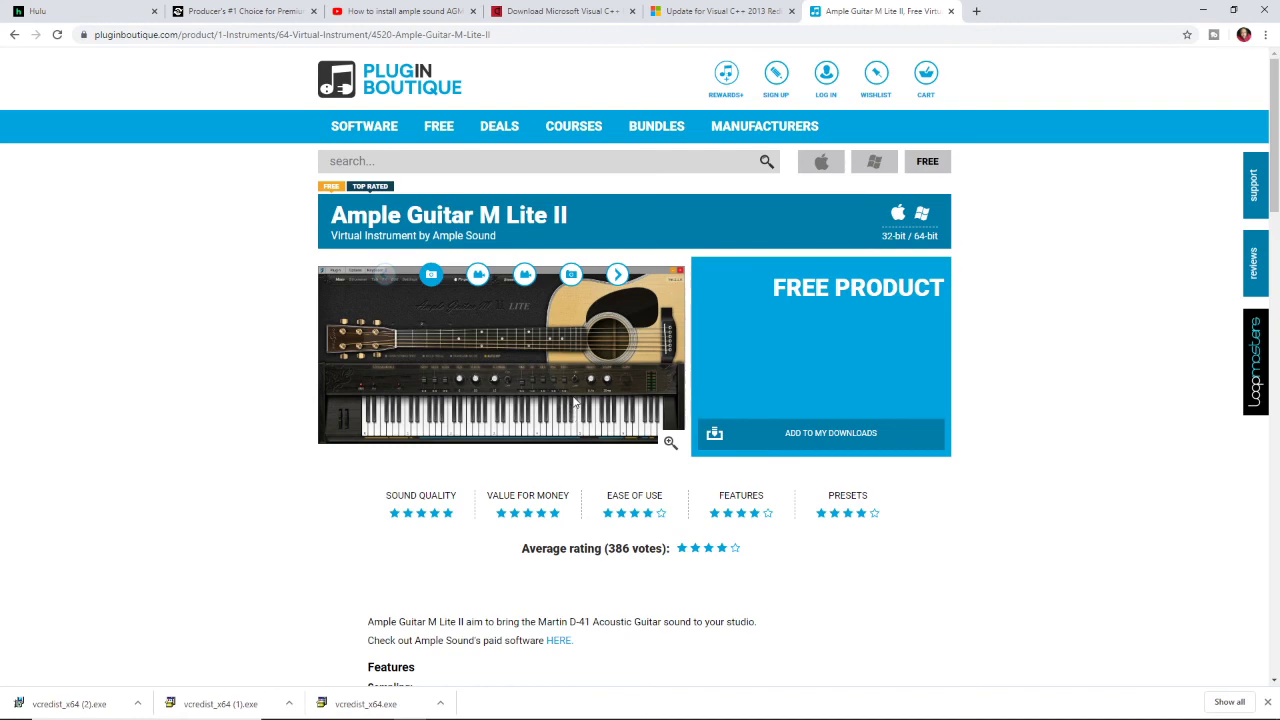
scroll(575, 400, "down", 2)
scroll(572, 400, "up", 2)
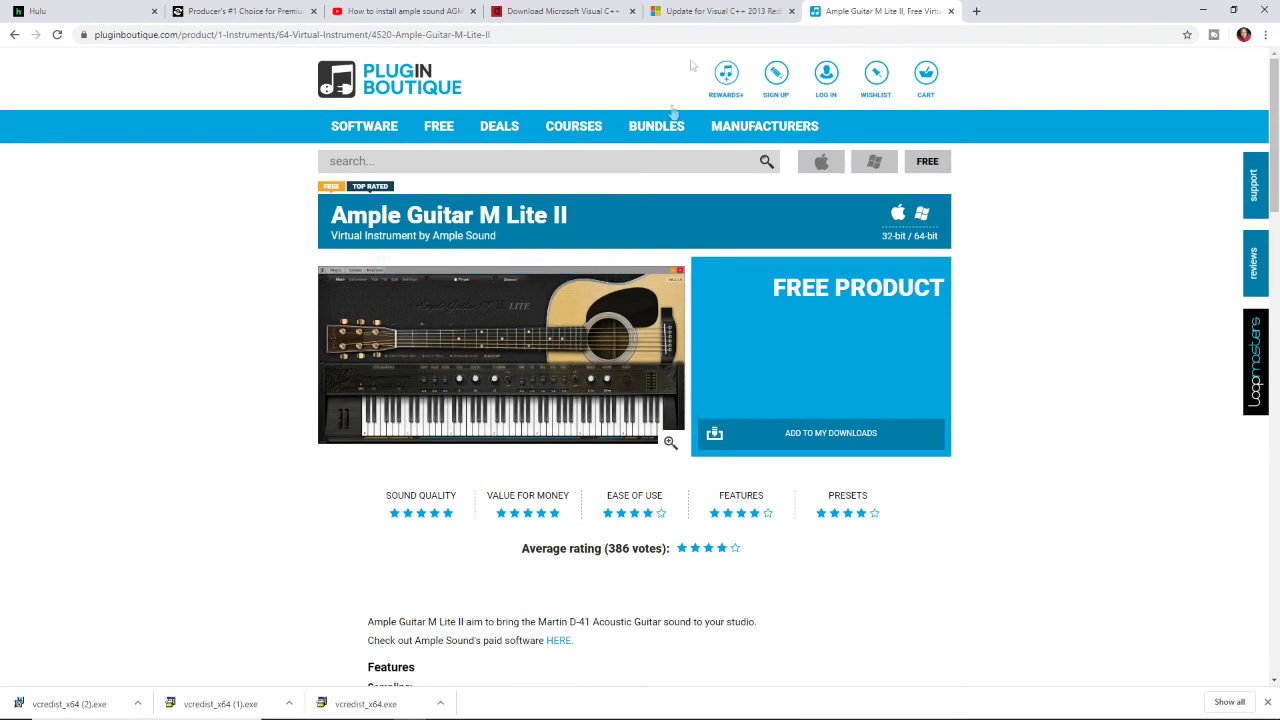
left_click(715, 11)
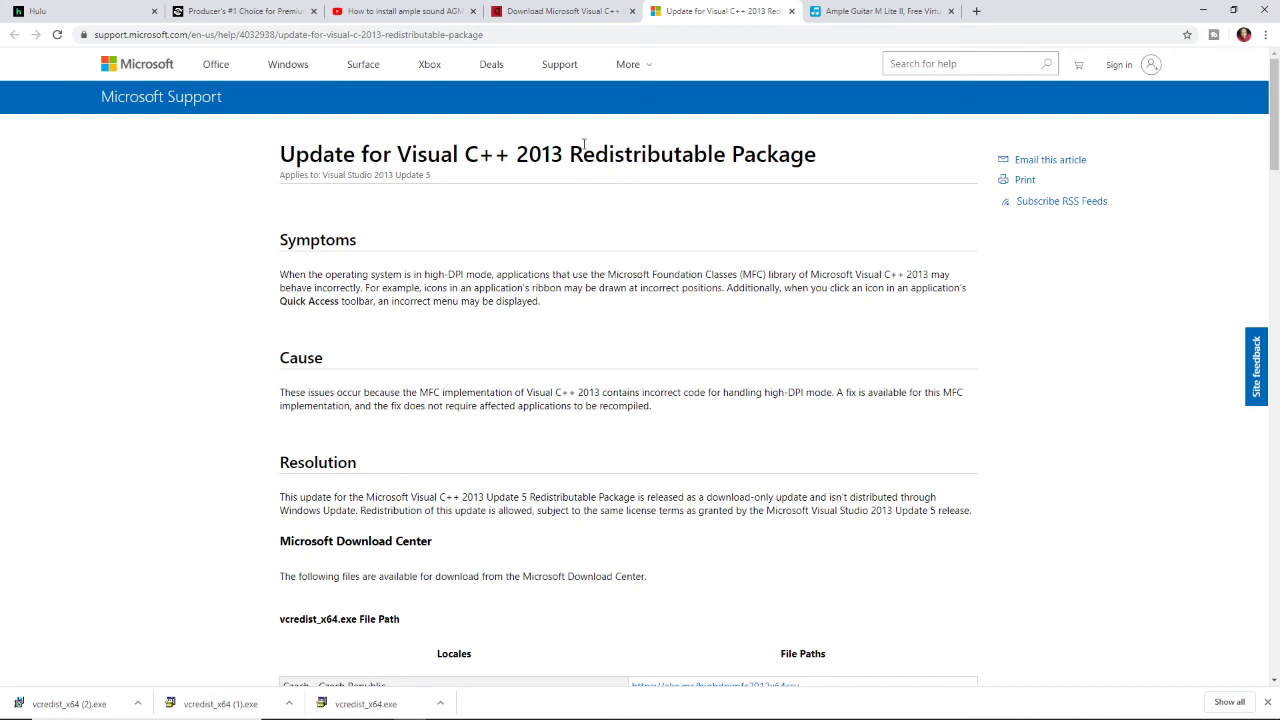
left_click(832, 16)
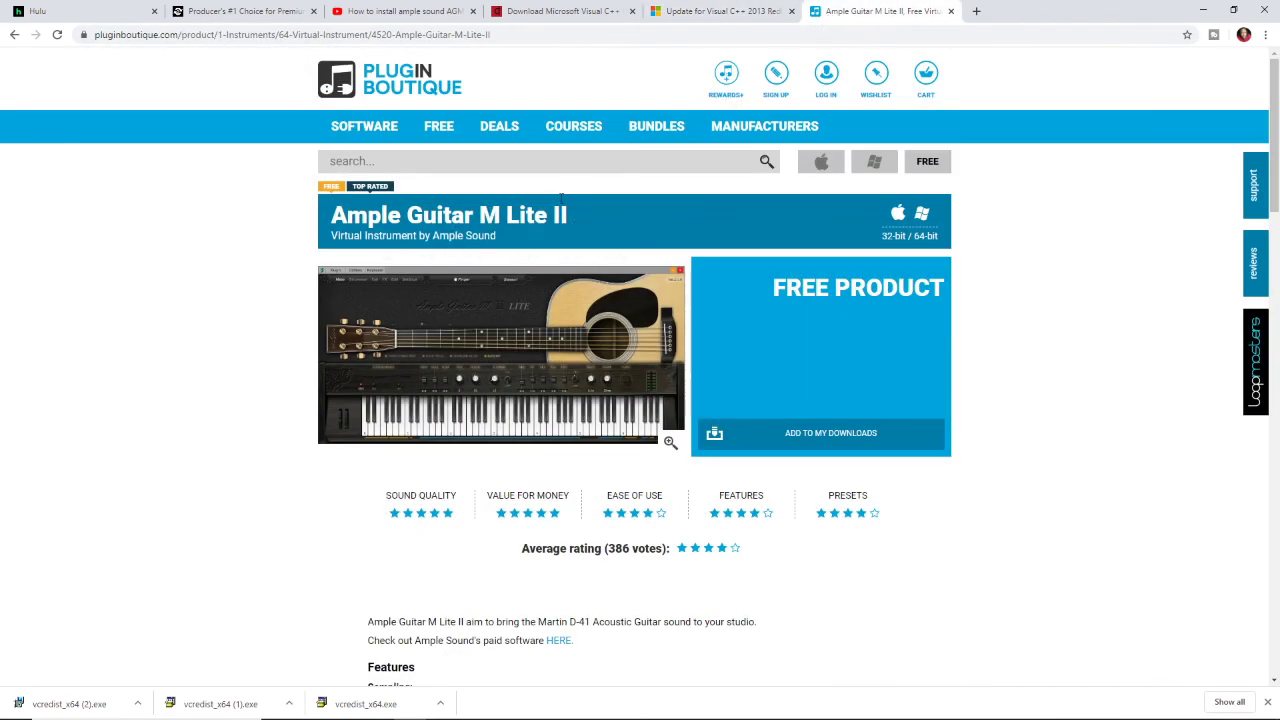
left_click(706, 8)
left_click(832, 10)
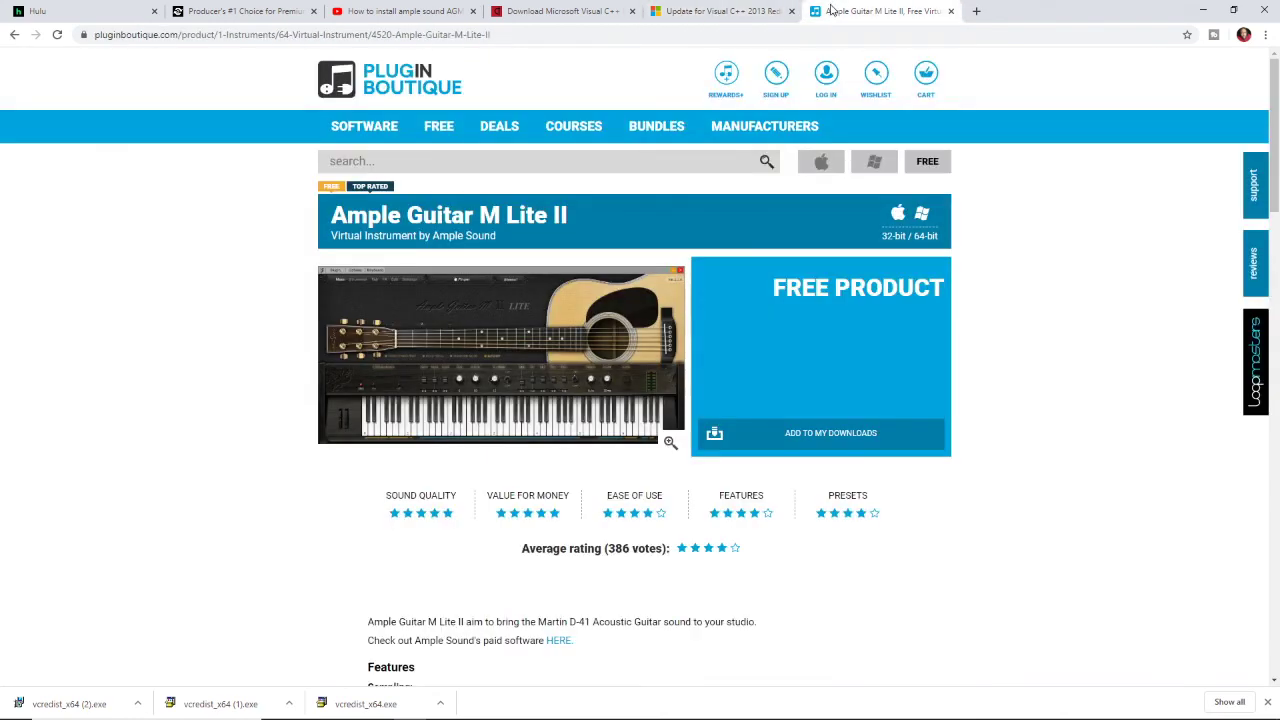